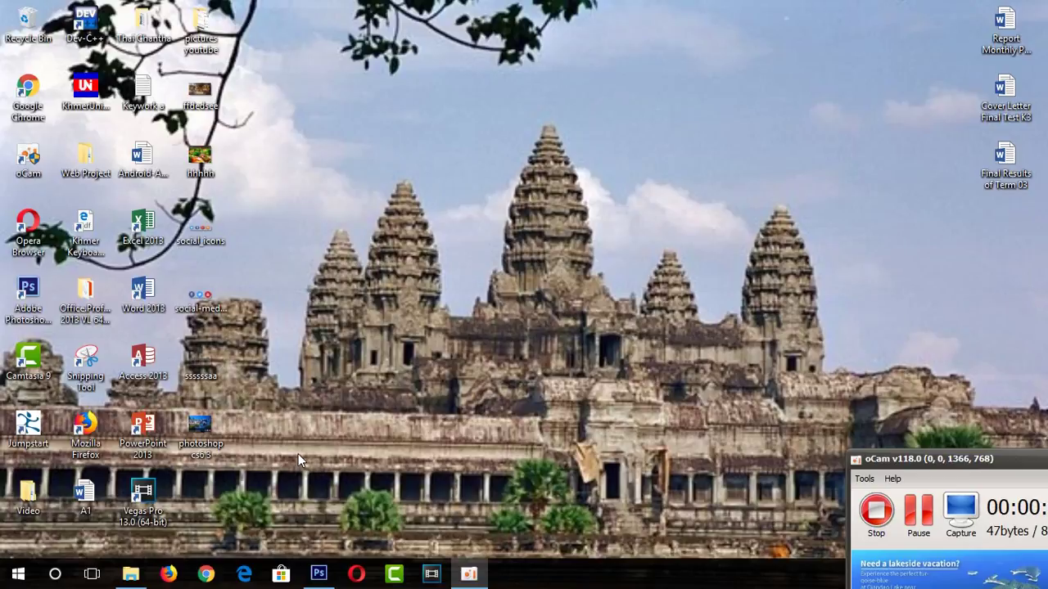
Launch Adobe Photoshop CS6 from its Windows desktop shortcut
{"action": "left_click", "coordinate": [321, 573]}
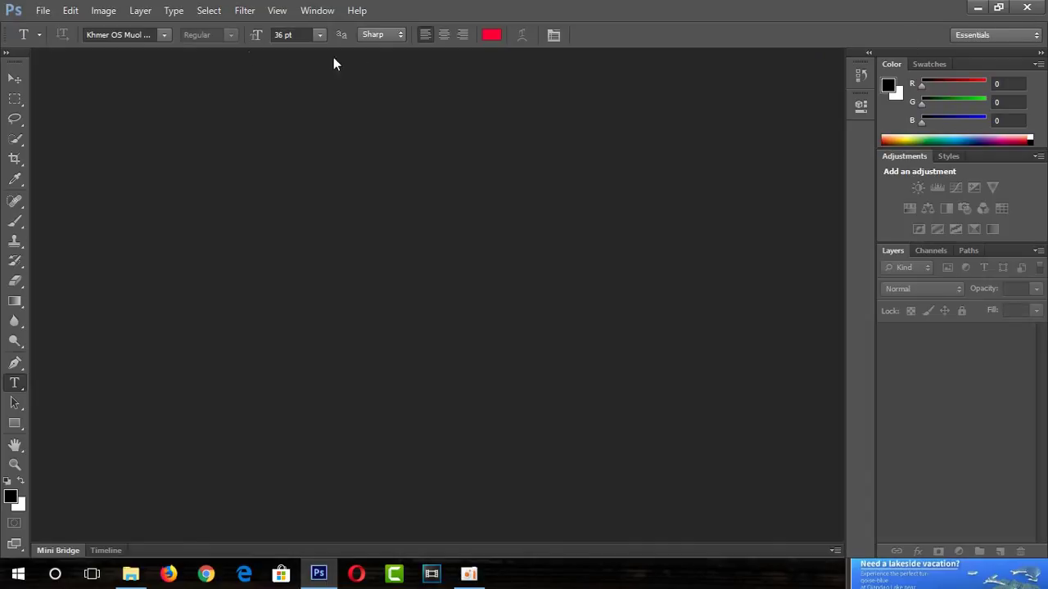
Create a new 600 × 500 px, 72 ppi document with a transparent background
{"action": "left_click", "coordinate": [43, 16]}
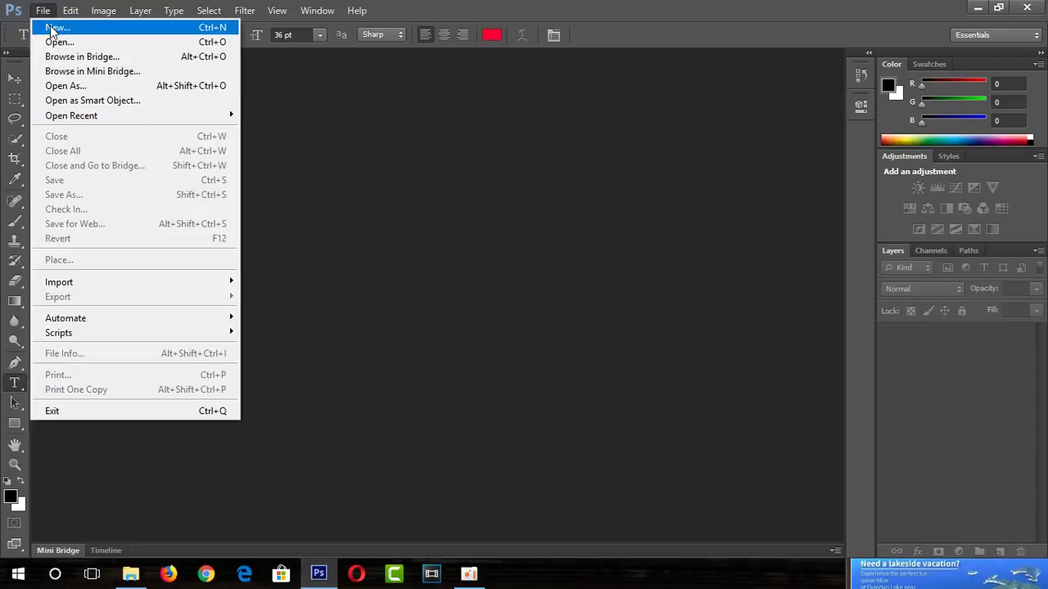
{"action": "left_click", "coordinate": [51, 29]}
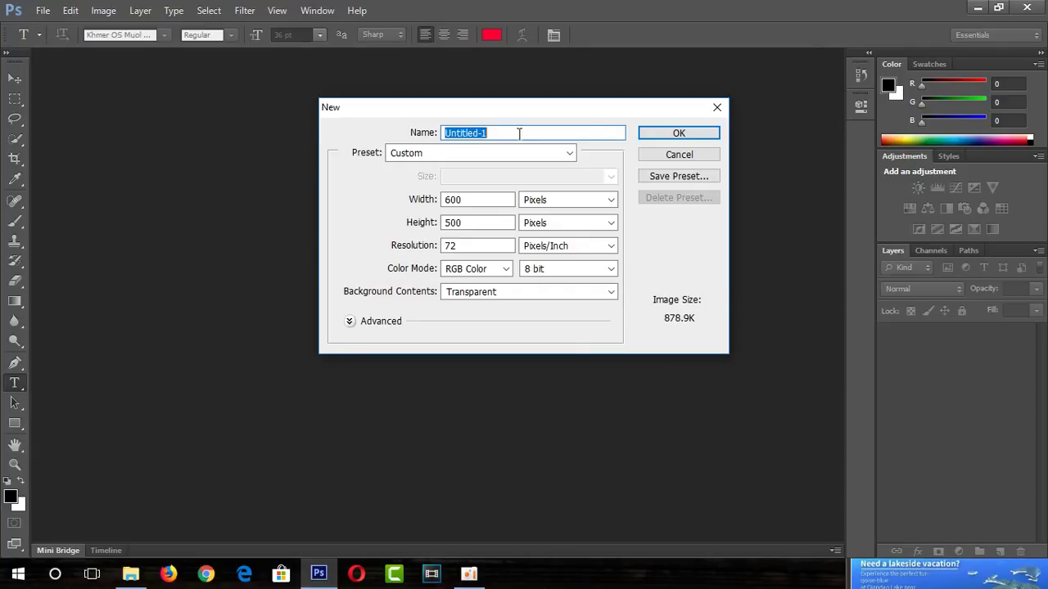
{"action": "left_click", "coordinate": [676, 132]}
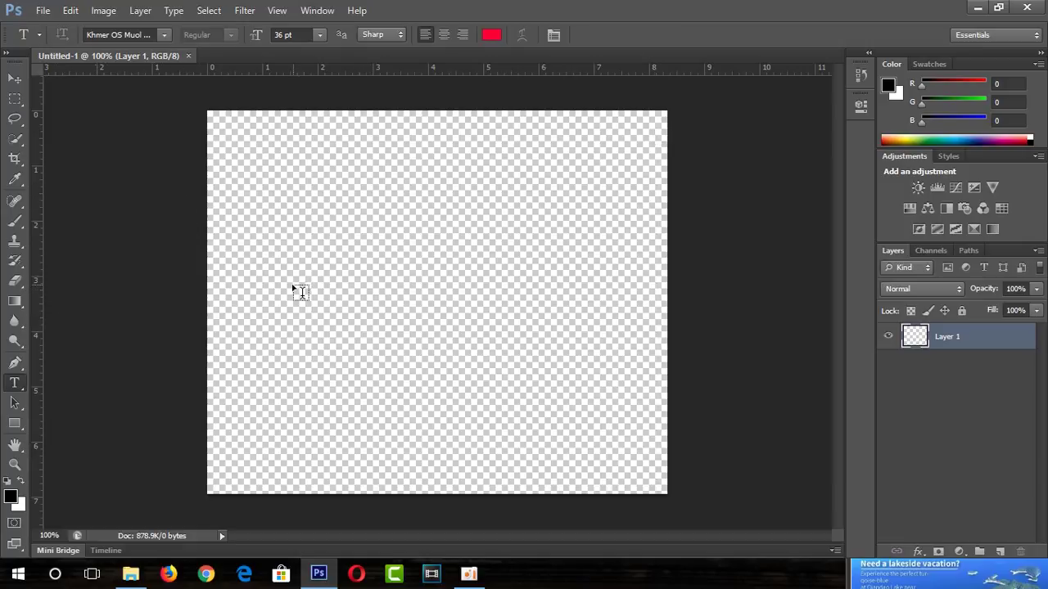
Place a type cursor left of the canvas centre and set the font size to 72 pt
{"action": "left_click", "coordinate": [256, 315]}
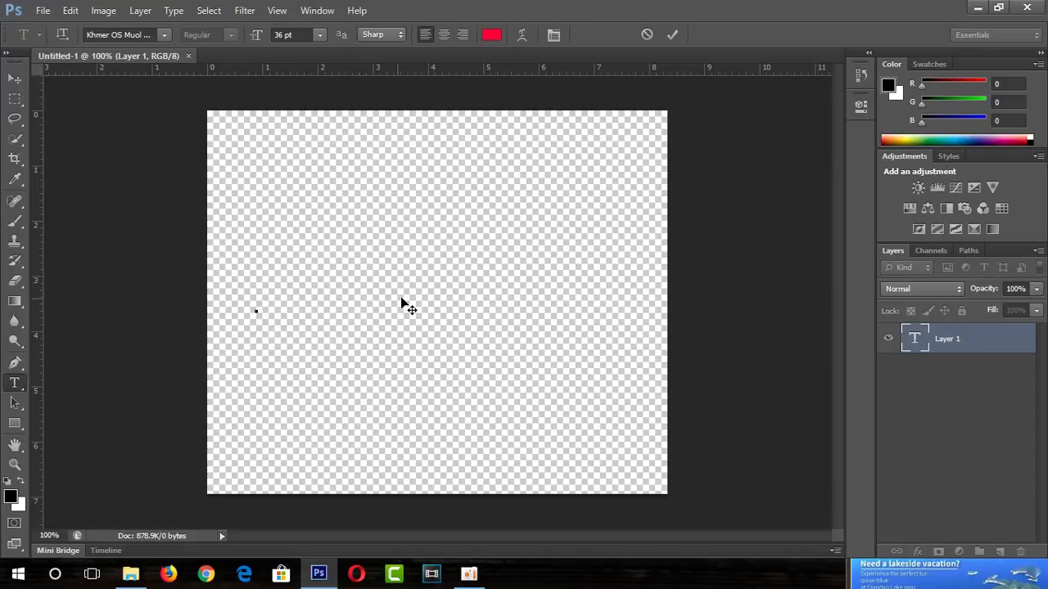
{"action": "left_click", "coordinate": [319, 35]}
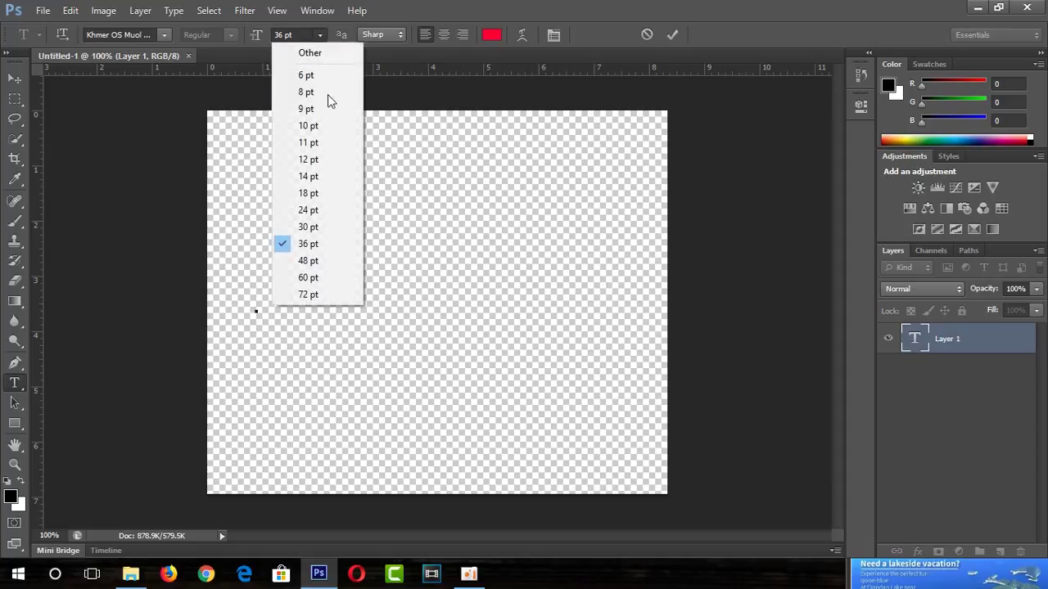
{"action": "left_click", "coordinate": [308, 296]}
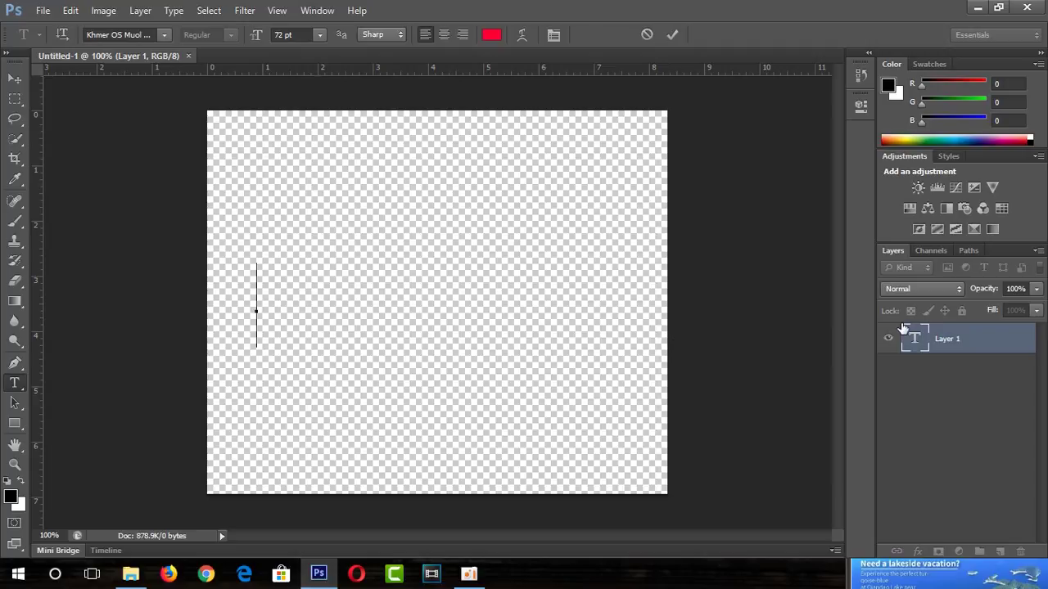
Type the red Khmer words in Khmer OS Muol, correct the typos, and commit the text
{"action": "type", "text": "ma"}
{"action": "key", "text": "BackSpace"}
{"action": "key", "text": "BackSpace"}
{"action": "type", "text": "ma"}
{"action": "type", "text": "ាស"}
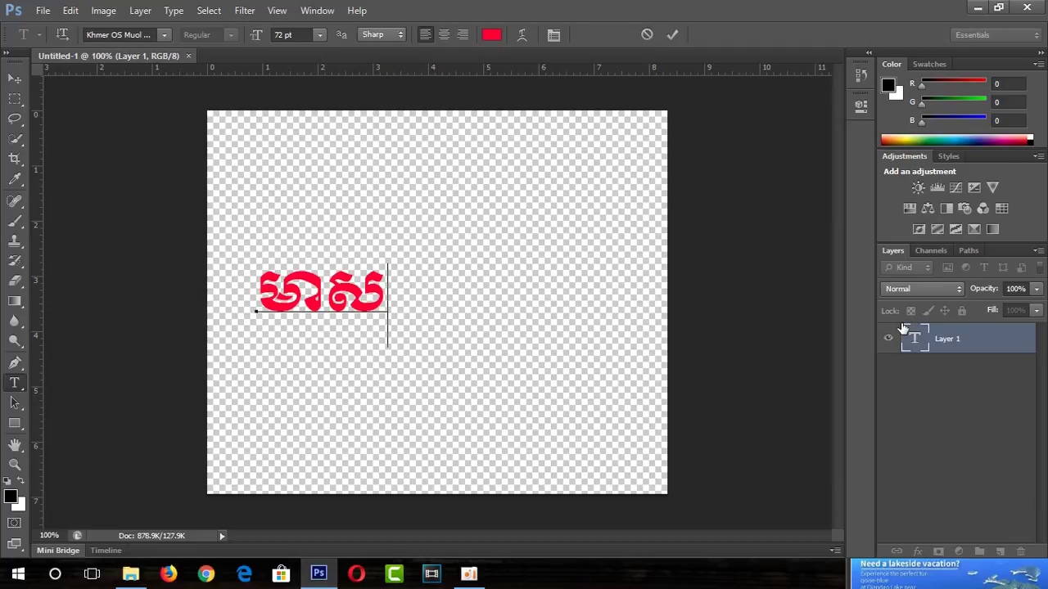
{"action": "key", "text": "BackSpace"}
{"action": "key", "text": "BackSpace"}
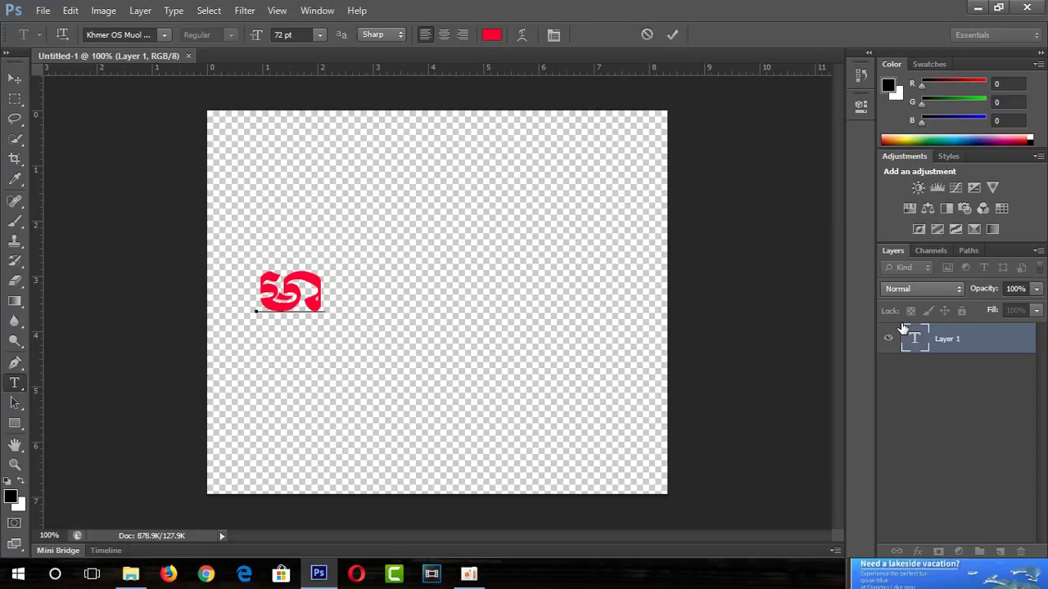
{"action": "key", "text": "BackSpace"}
{"action": "key", "text": "BackSpace"}
{"action": "key", "text": "BackSpace"}
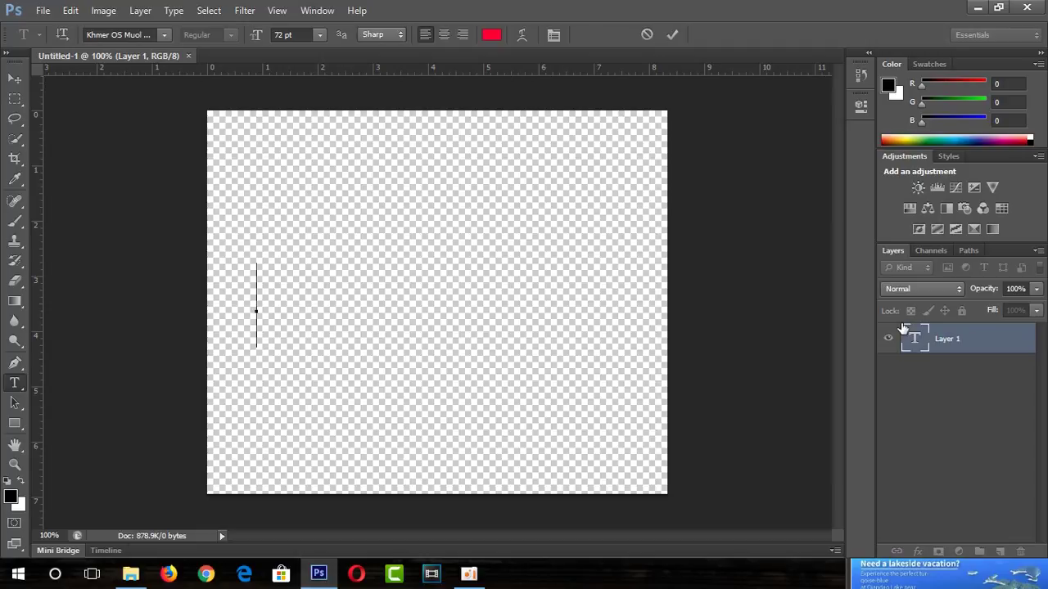
{"action": "type", "text": "ទី្ង"}
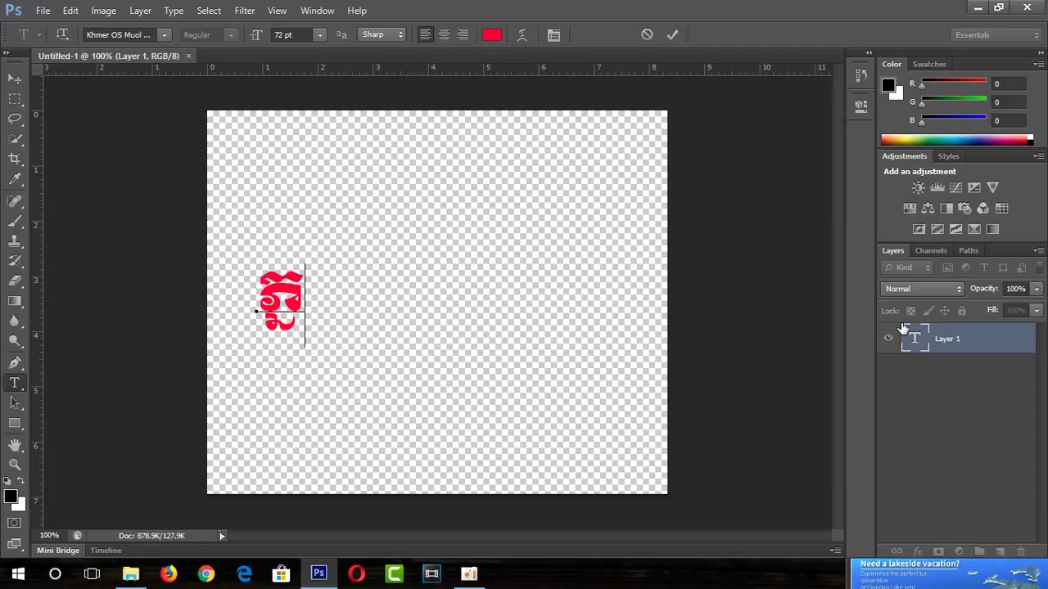
{"action": "type", "text": "ំមាស"}
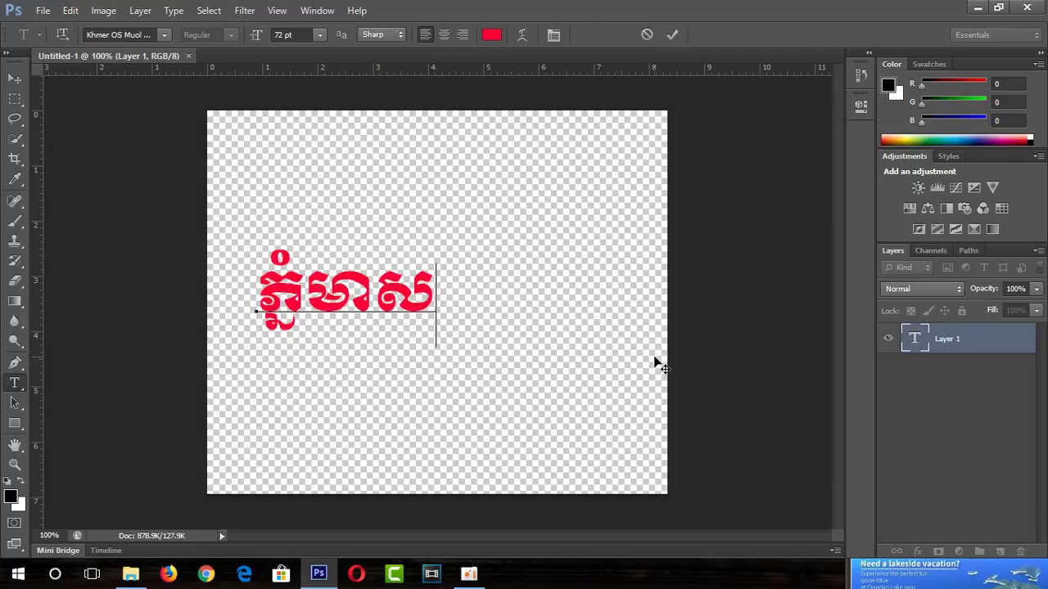
{"action": "left_click", "coordinate": [673, 34]}
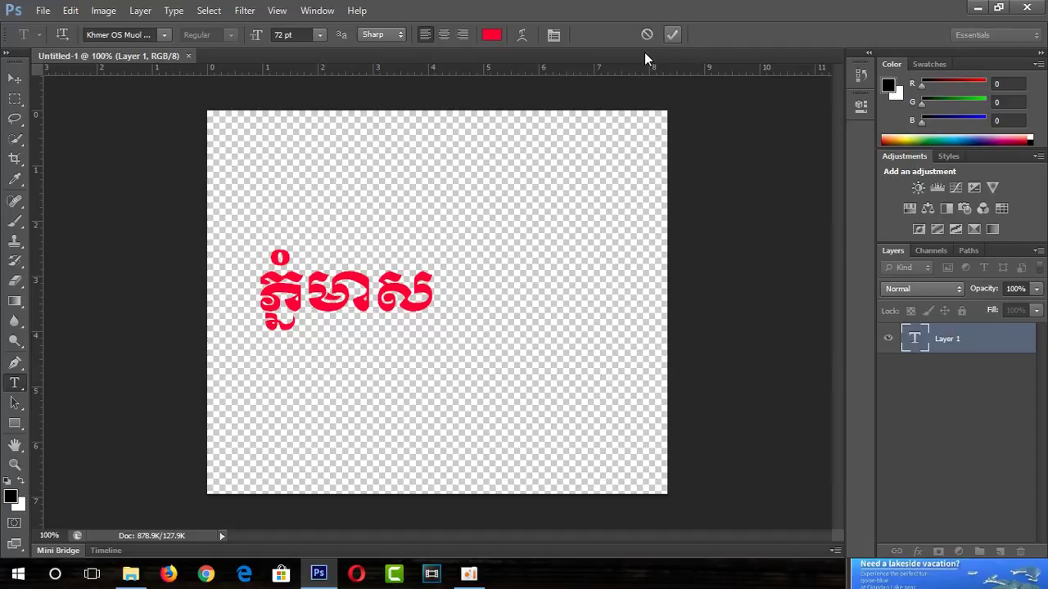
{"action": "left_click", "coordinate": [17, 80]}
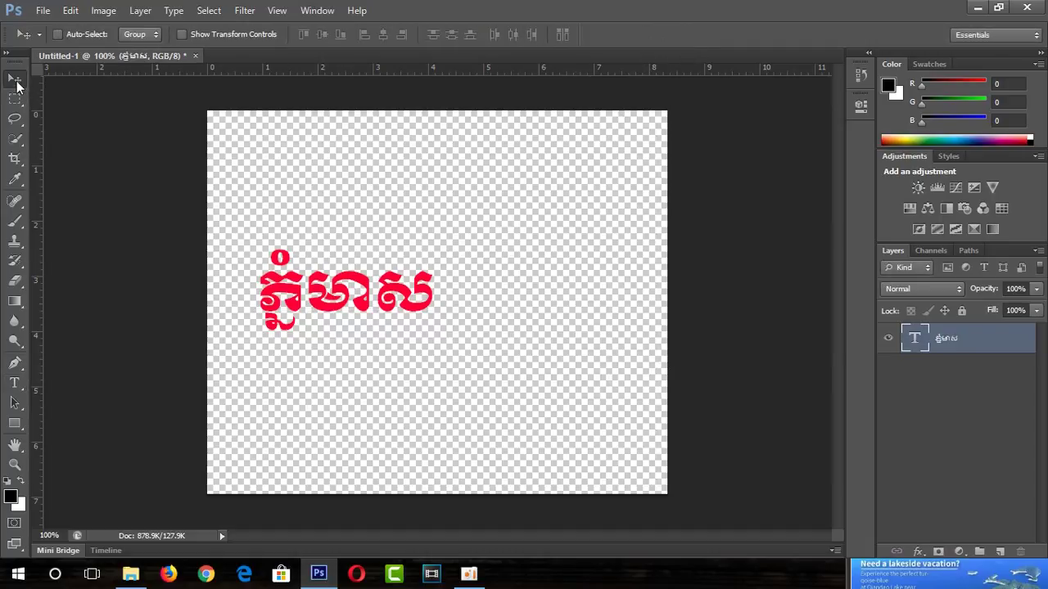
Scale and reposition the Khmer text to span nearly the full canvas width
{"action": "left_click", "coordinate": [182, 35]}
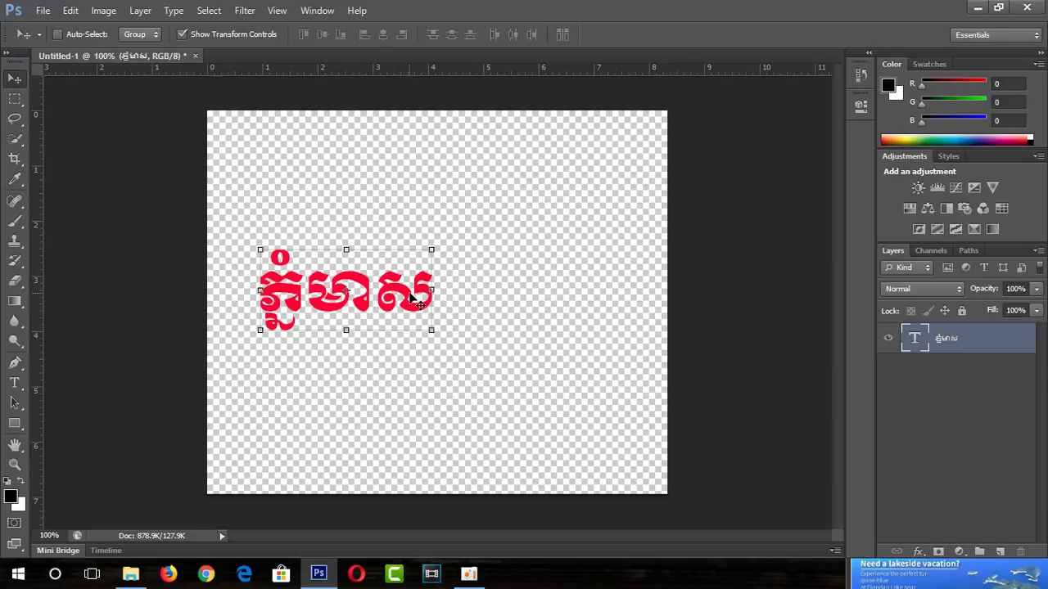
{"action": "mouse_move", "coordinate": [412, 300]}
{"action": "left_mouse_down"}
{"action": "mouse_move", "coordinate": [470, 300]}
{"action": "mouse_move", "coordinate": [448, 292]}
{"action": "left_mouse_up"}
{"action": "mouse_move", "coordinate": [470, 327]}
{"action": "left_mouse_down"}
{"action": "mouse_move", "coordinate": [529, 334]}
{"action": "mouse_move", "coordinate": [702, 411]}
{"action": "mouse_move", "coordinate": [765, 421]}
{"action": "left_mouse_up"}
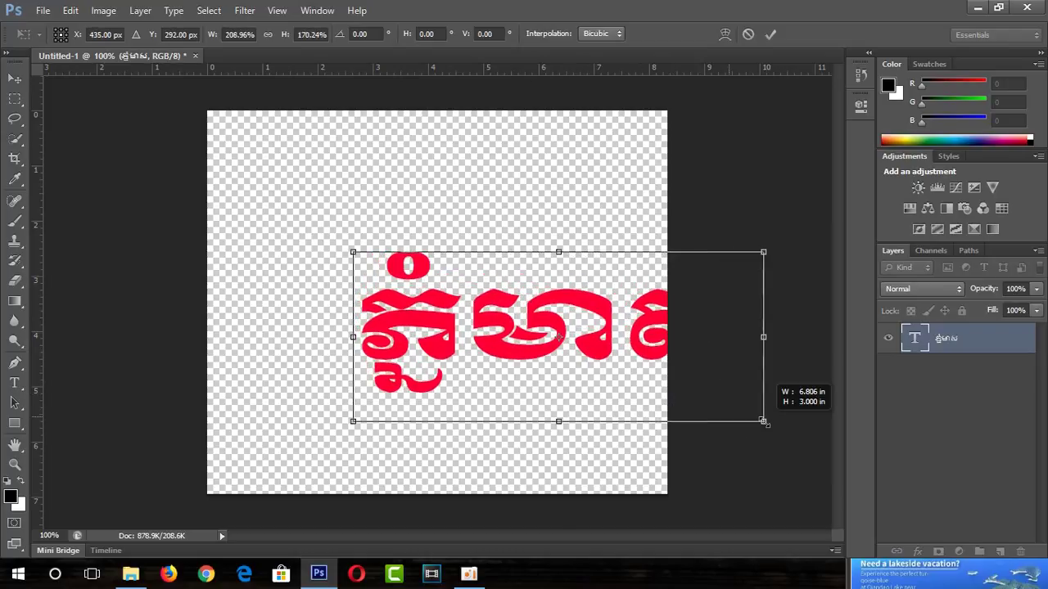
{"action": "mouse_move", "coordinate": [562, 354]}
{"action": "left_mouse_down"}
{"action": "mouse_move", "coordinate": [516, 354]}
{"action": "mouse_move", "coordinate": [442, 321]}
{"action": "left_mouse_up"}
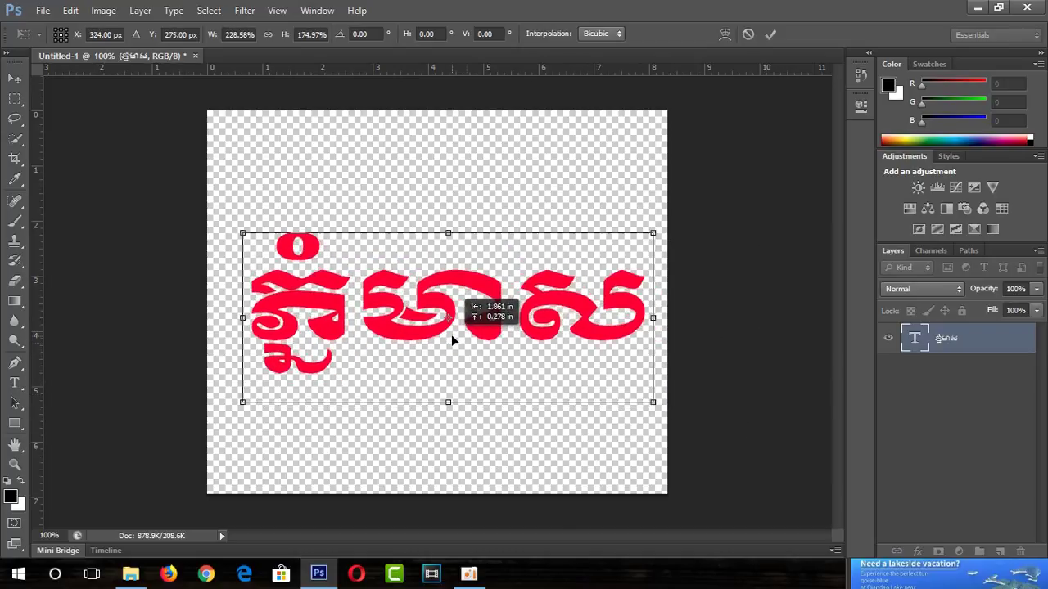
{"action": "left_click_drag", "start_coordinate": [442, 321], "coordinate": [438, 312]}
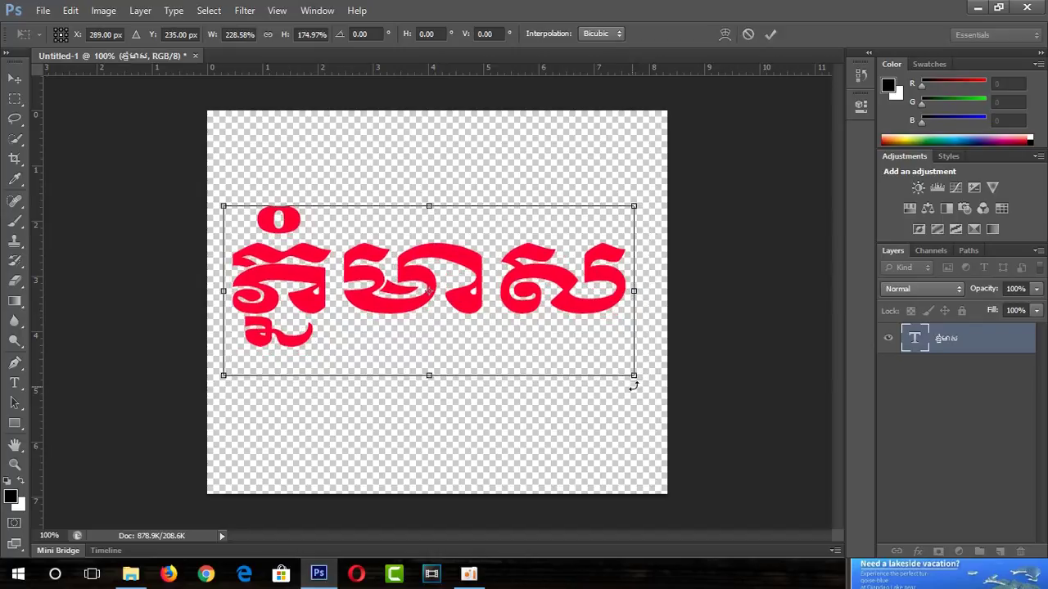
{"action": "mouse_move", "coordinate": [634, 375]}
{"action": "left_mouse_down"}
{"action": "mouse_move", "coordinate": [647, 398]}
{"action": "mouse_move", "coordinate": [668, 397]}
{"action": "left_mouse_up"}
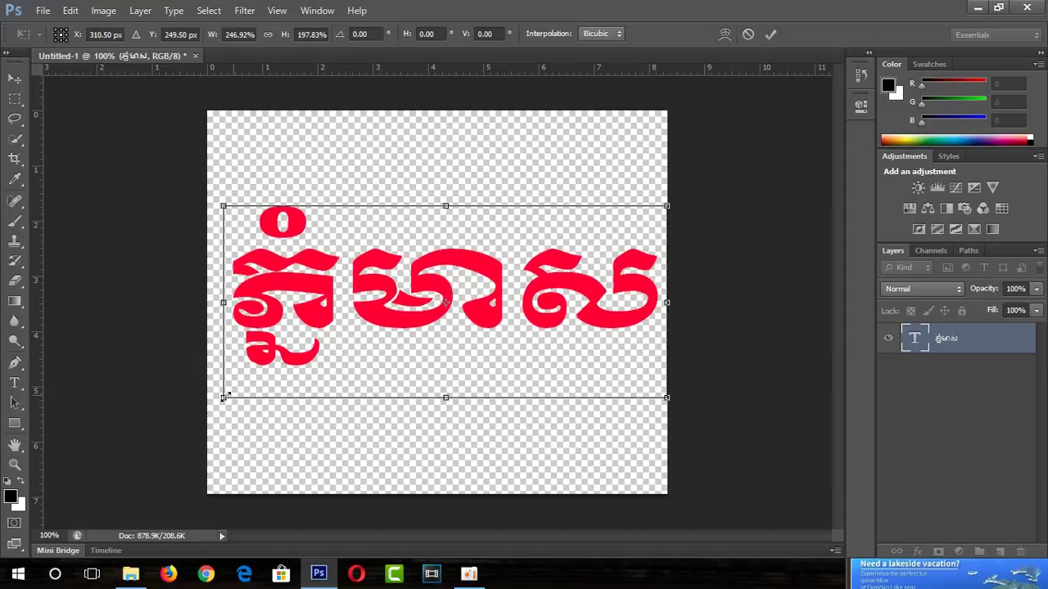
{"action": "left_click_drag", "start_coordinate": [223, 301], "coordinate": [209, 303]}
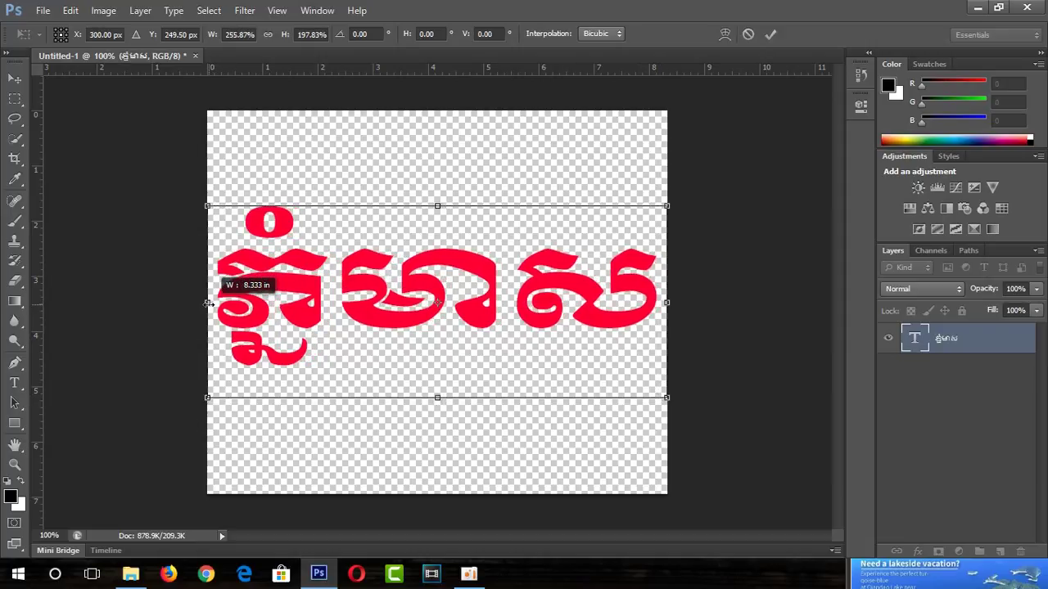
{"action": "left_click", "coordinate": [769, 36]}
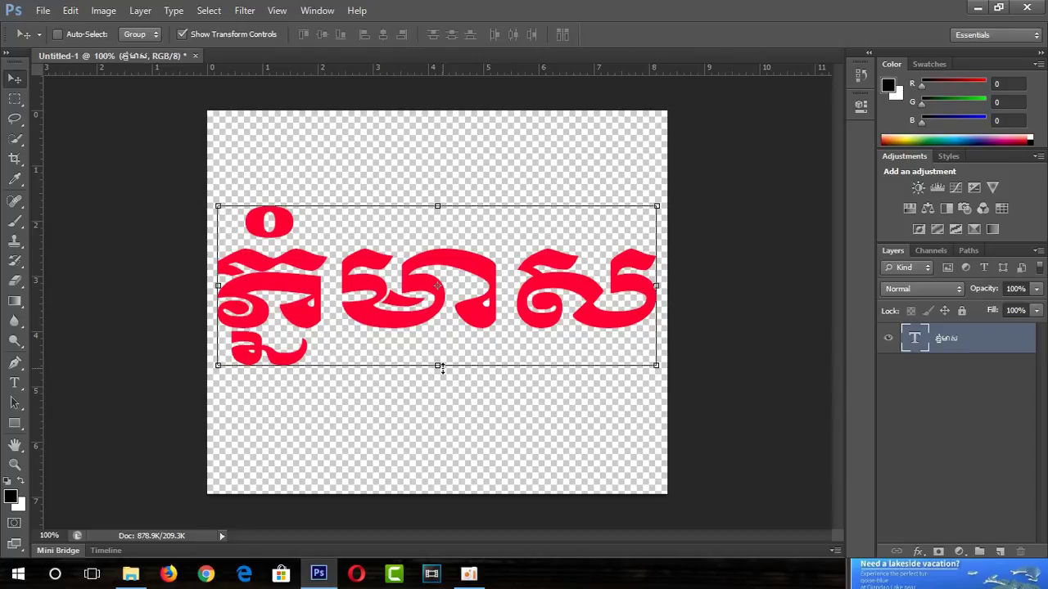
Stretch the text vertically to about 105% height and hide the transform controls
{"action": "left_click_drag", "start_coordinate": [440, 369], "coordinate": [438, 377]}
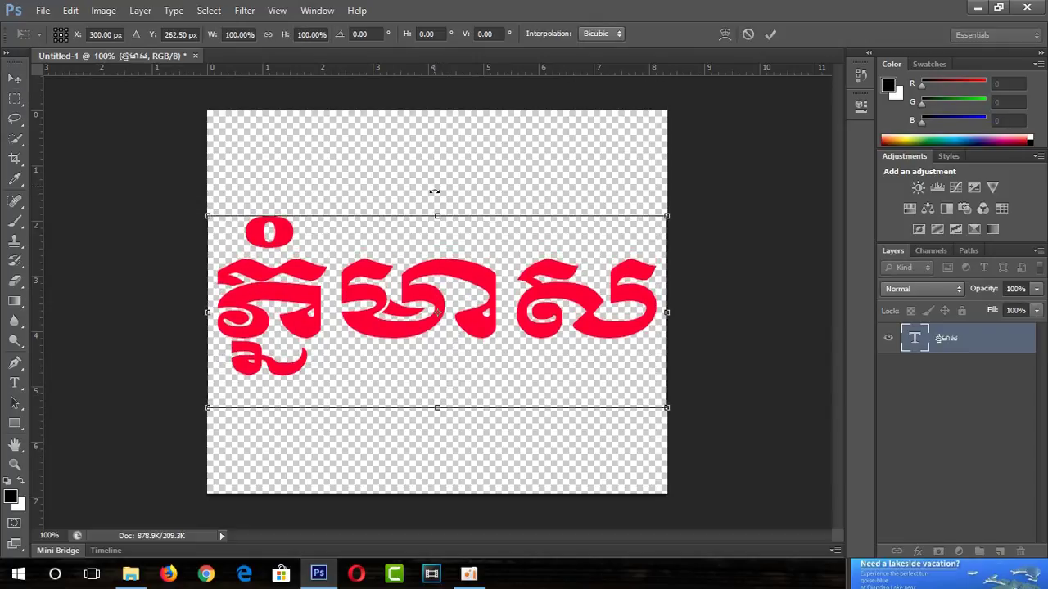
{"action": "left_click_drag", "start_coordinate": [436, 211], "coordinate": [427, 203]}
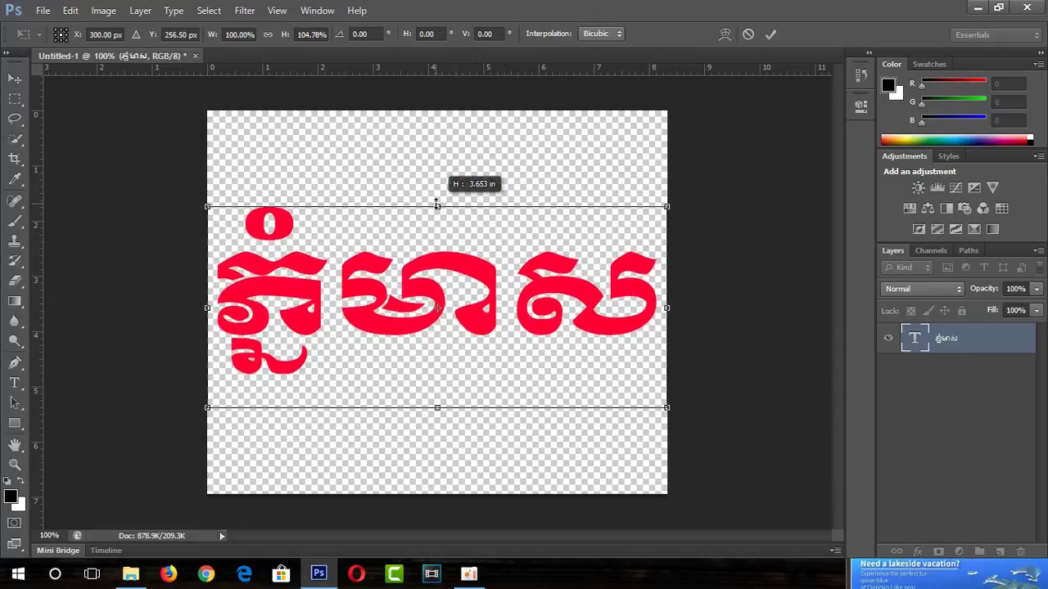
{"action": "left_click", "coordinate": [770, 33]}
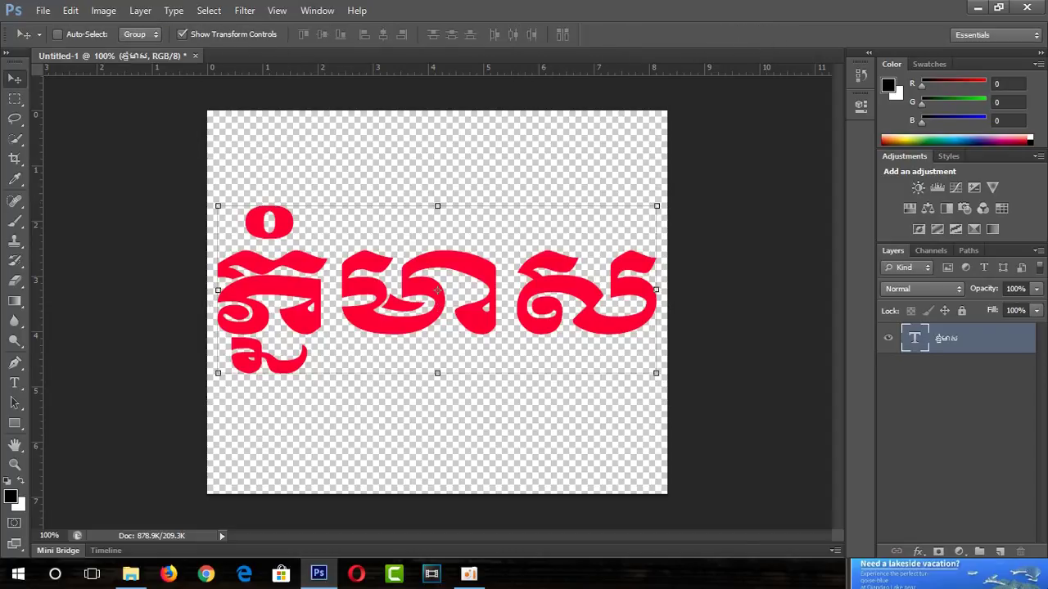
{"action": "left_click", "coordinate": [182, 35]}
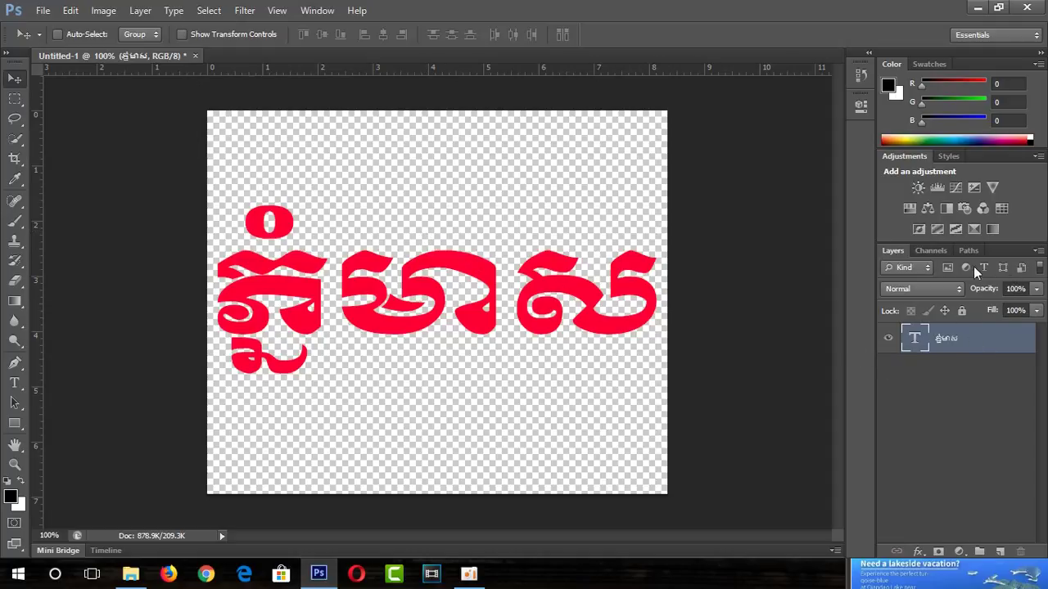
Add a Gradient Map adjustment layer and preview several gradient presets on the text
{"action": "left_click", "coordinate": [973, 230]}
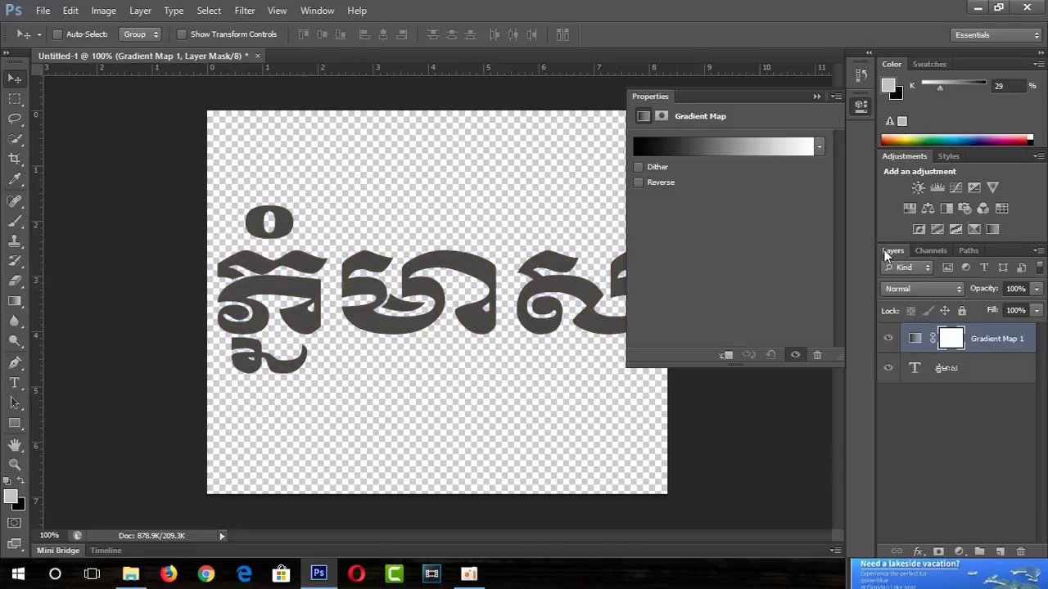
{"action": "left_click", "coordinate": [818, 147]}
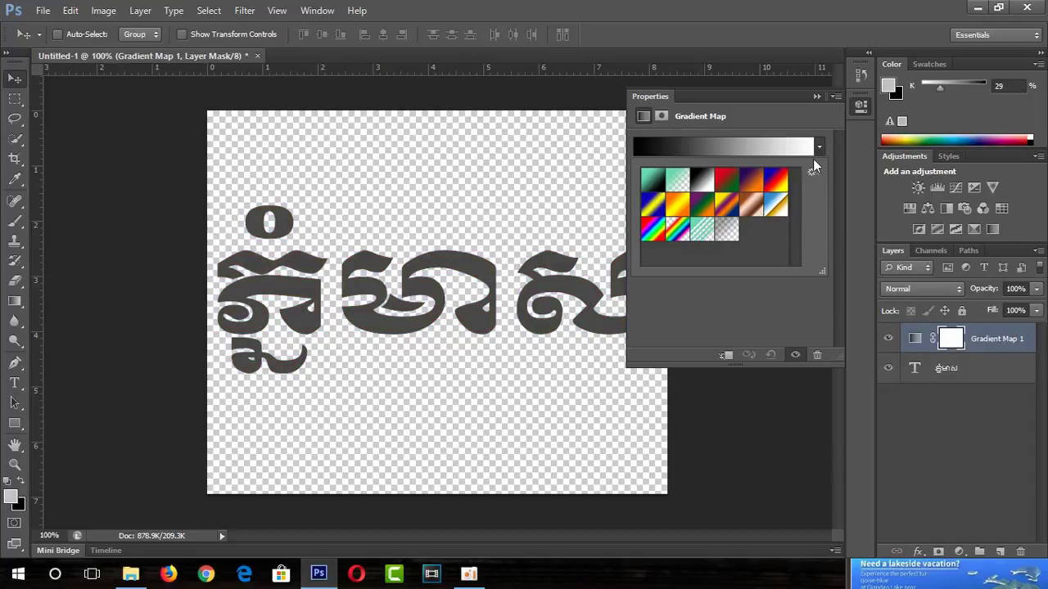
{"action": "left_click", "coordinate": [702, 205]}
{"action": "left_click", "coordinate": [680, 206]}
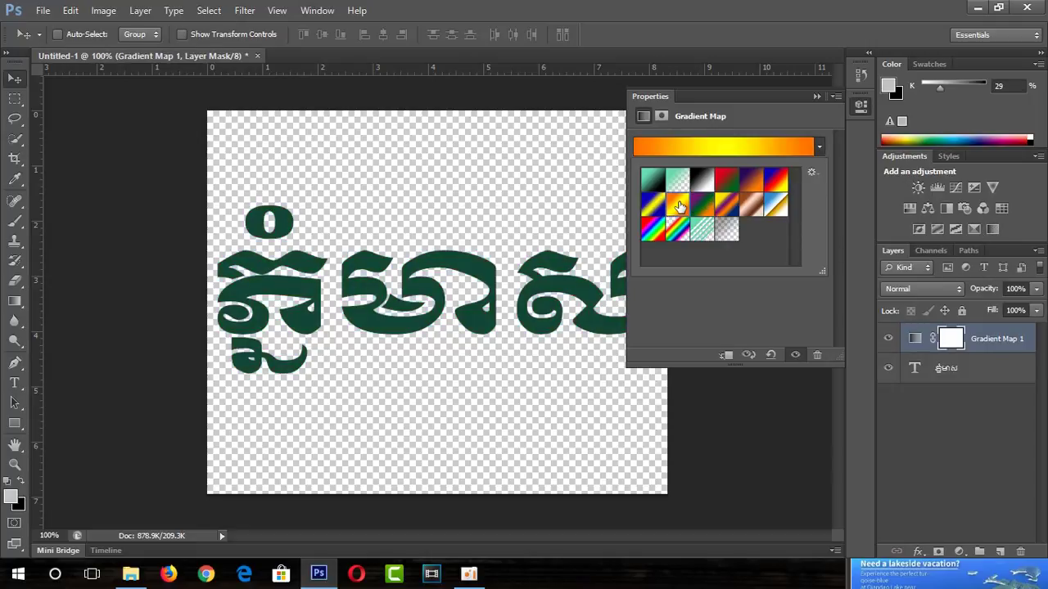
{"action": "left_click", "coordinate": [653, 206]}
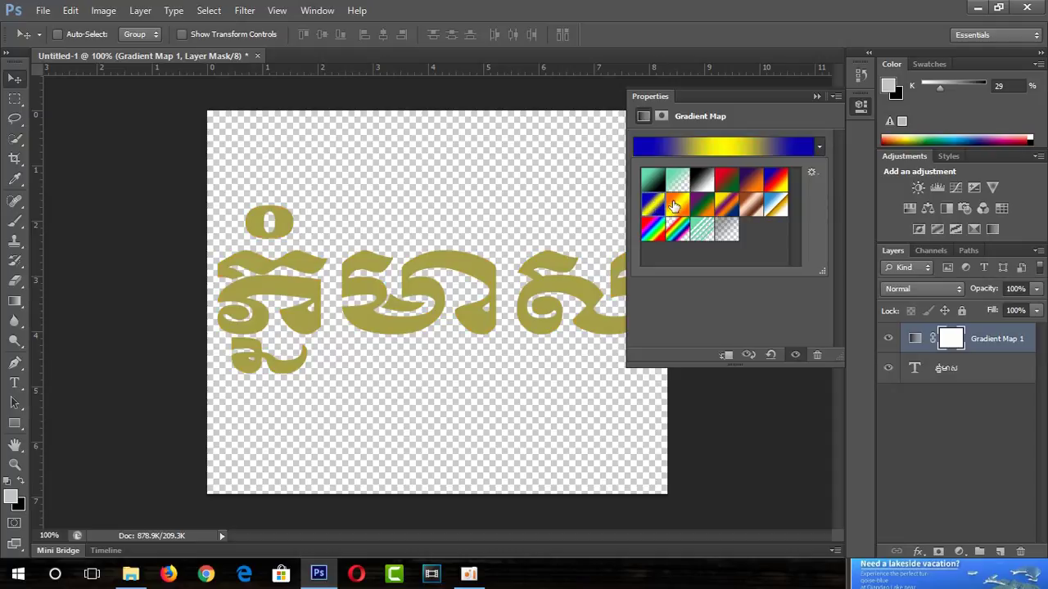
{"action": "left_click", "coordinate": [702, 185]}
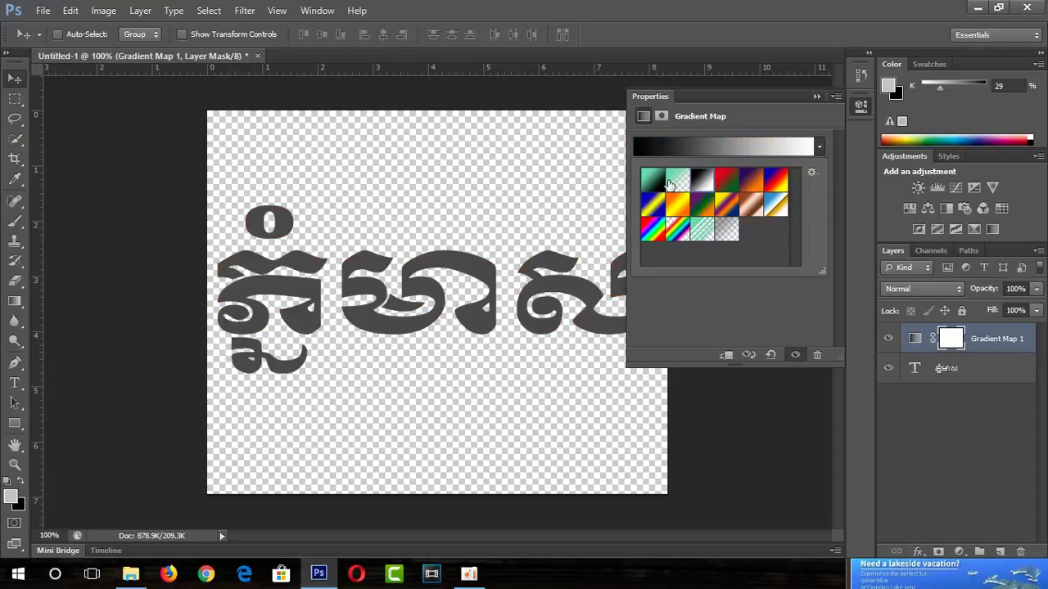
{"action": "left_click", "coordinate": [670, 184]}
{"action": "left_click", "coordinate": [653, 187]}
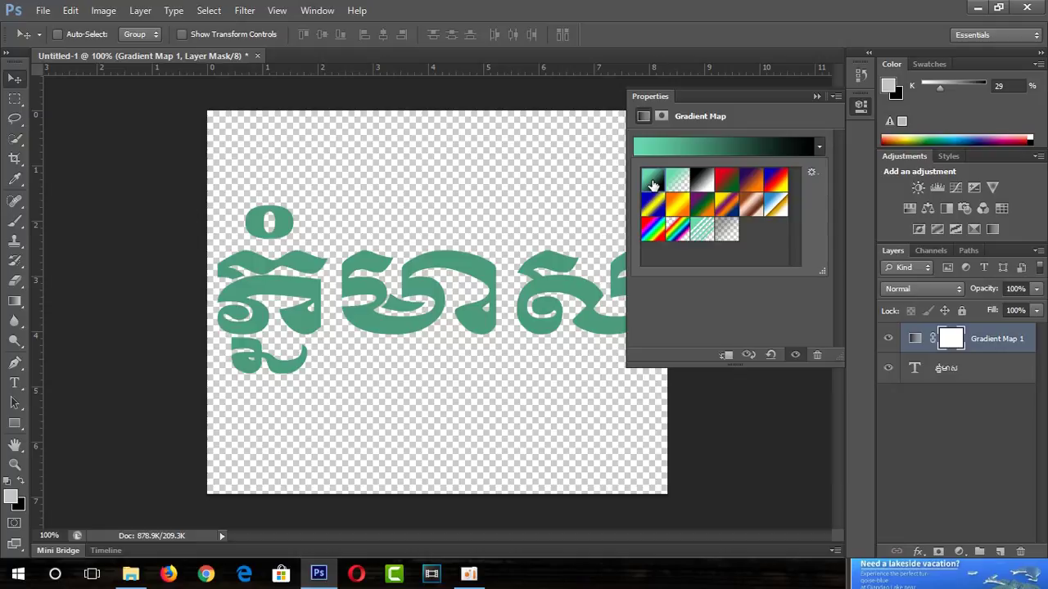
Settle on the Yellow, Violet, Orange, Blue gradient, turning the text purple
{"action": "left_click", "coordinate": [726, 231]}
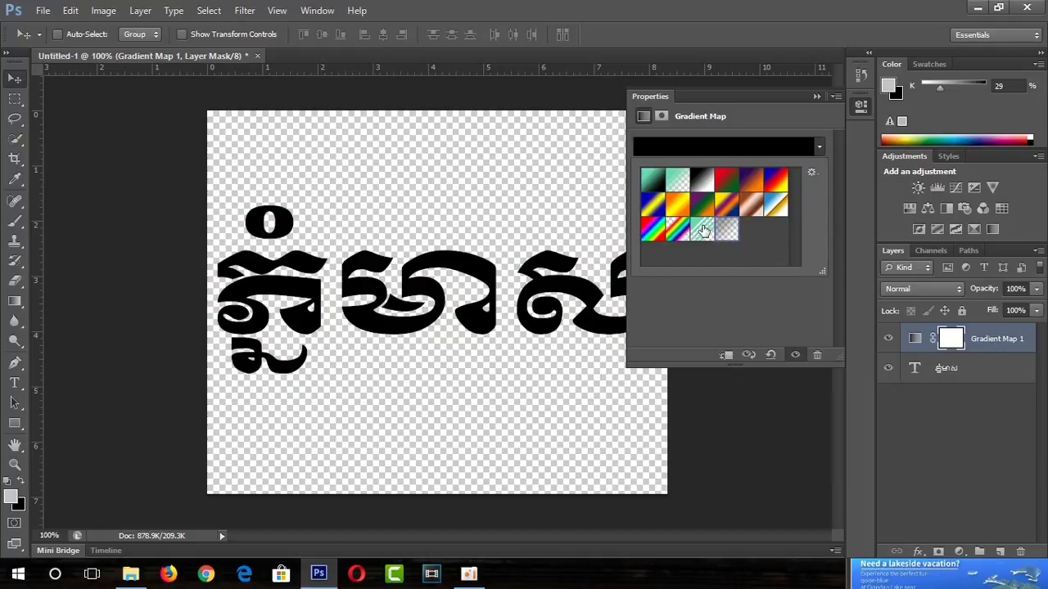
{"action": "left_click", "coordinate": [702, 231]}
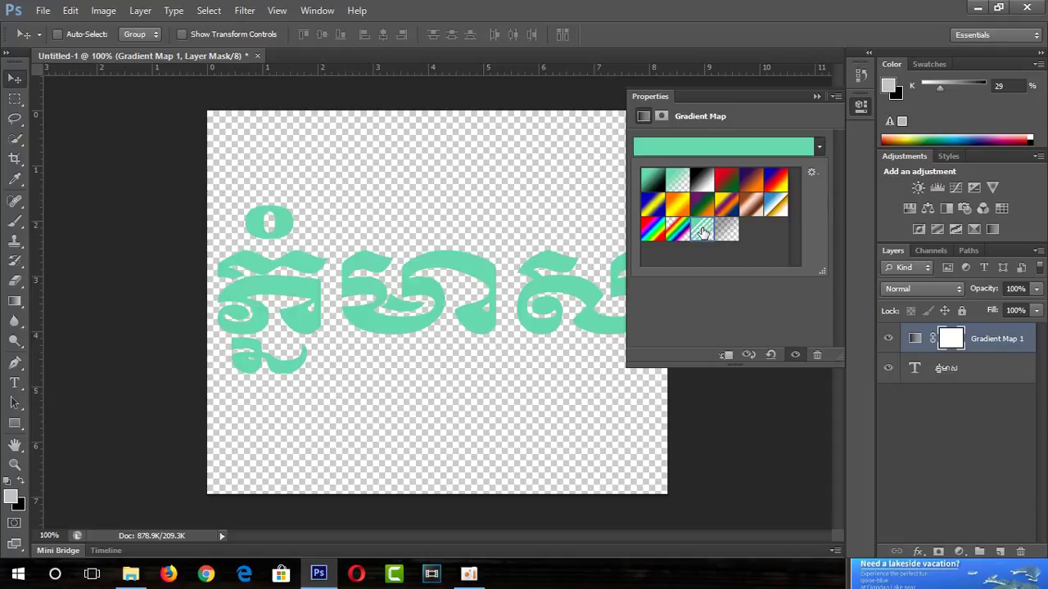
{"action": "left_click", "coordinate": [776, 204]}
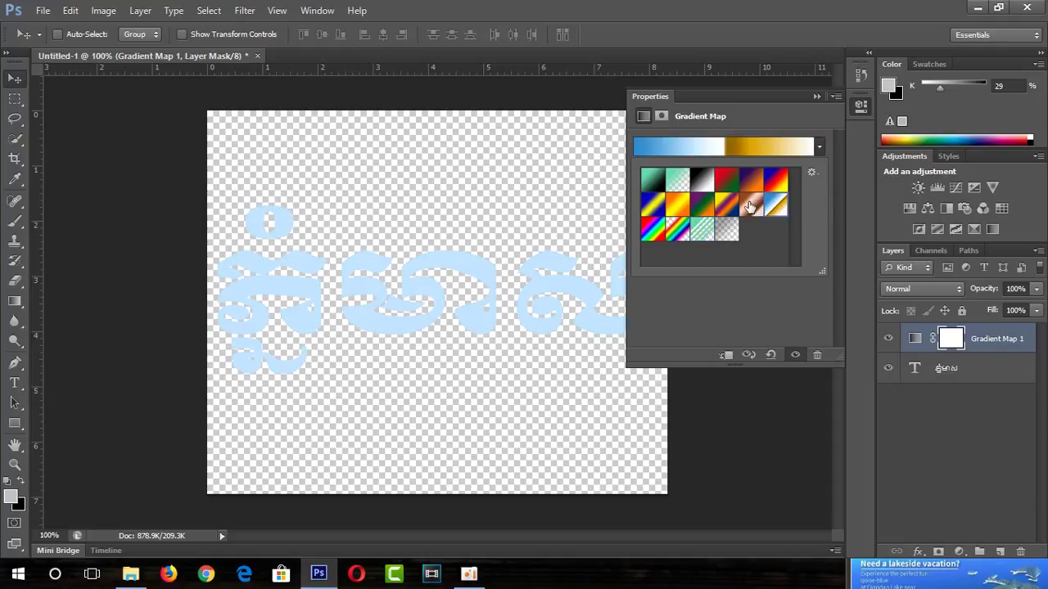
{"action": "left_click", "coordinate": [751, 206]}
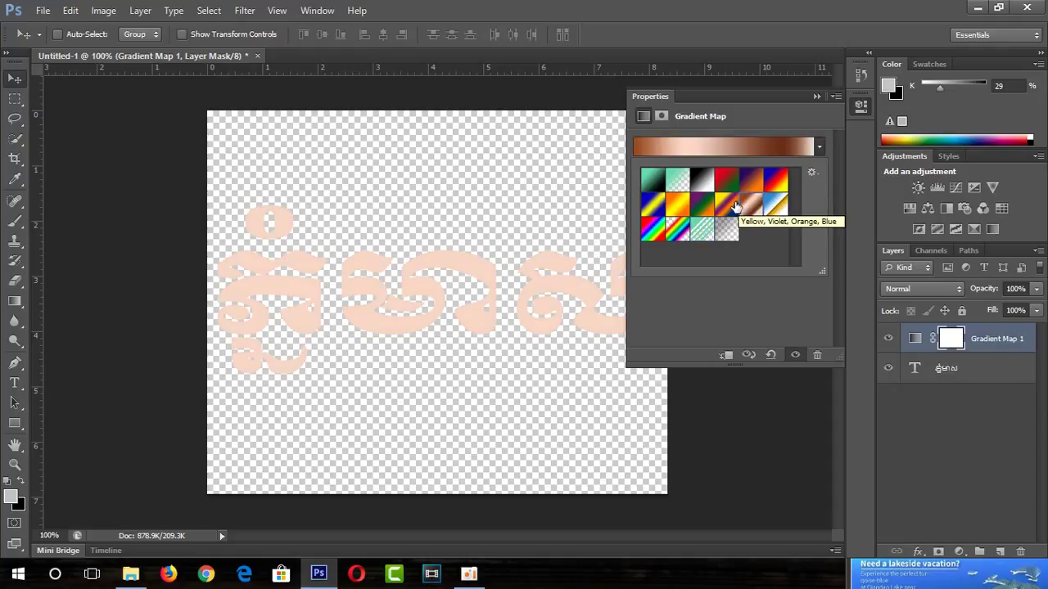
{"action": "left_click", "coordinate": [731, 207]}
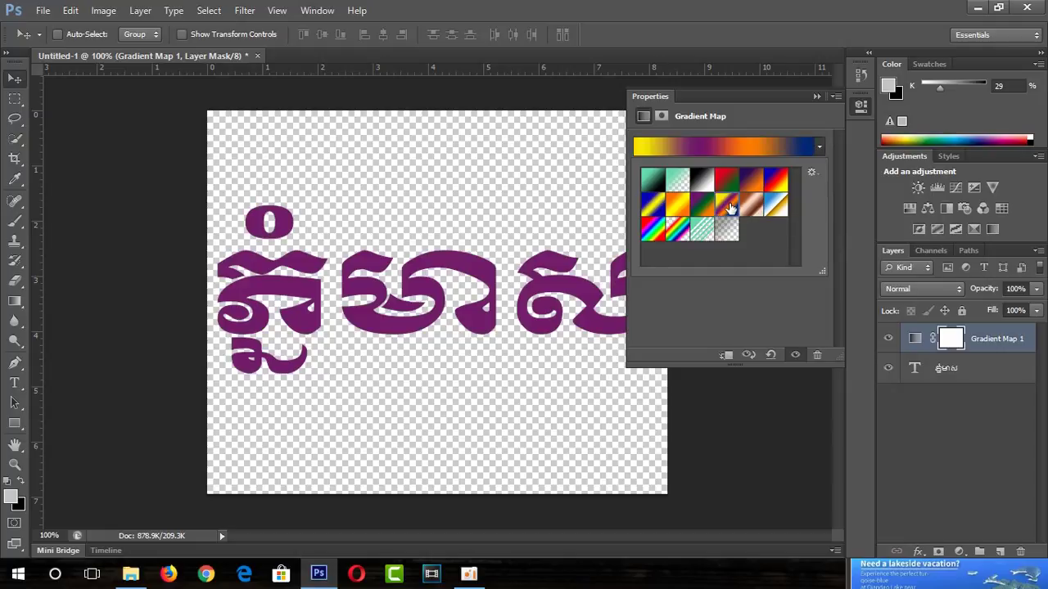
{"action": "left_click", "coordinate": [819, 146]}
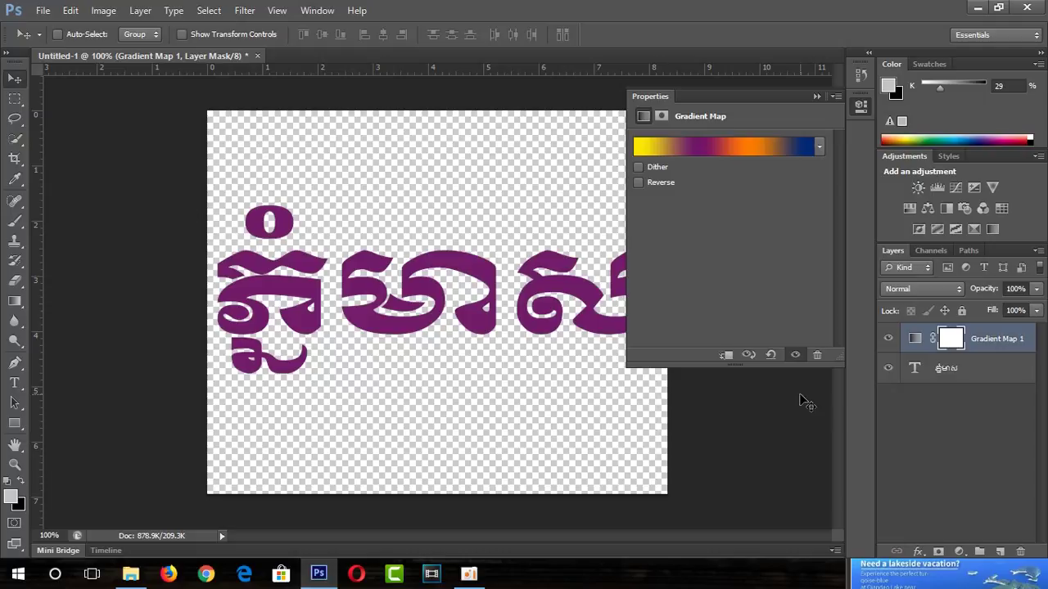
{"action": "left_click", "coordinate": [815, 97]}
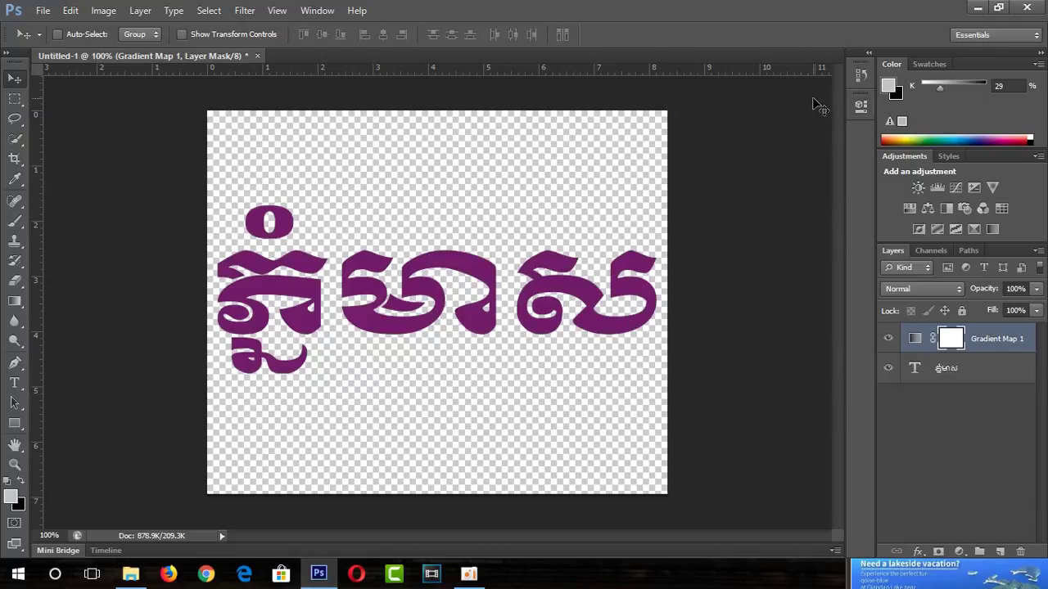
{"action": "left_click", "coordinate": [974, 230]}
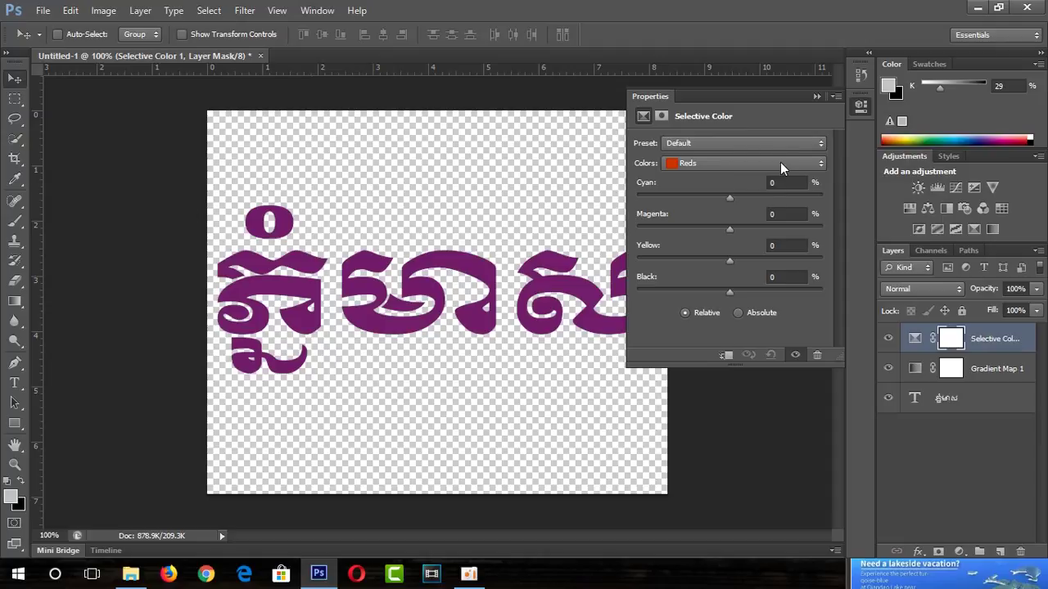
In the Selective Color layer, set the Reds range's Cyan to +1
{"action": "left_click", "coordinate": [780, 162]}
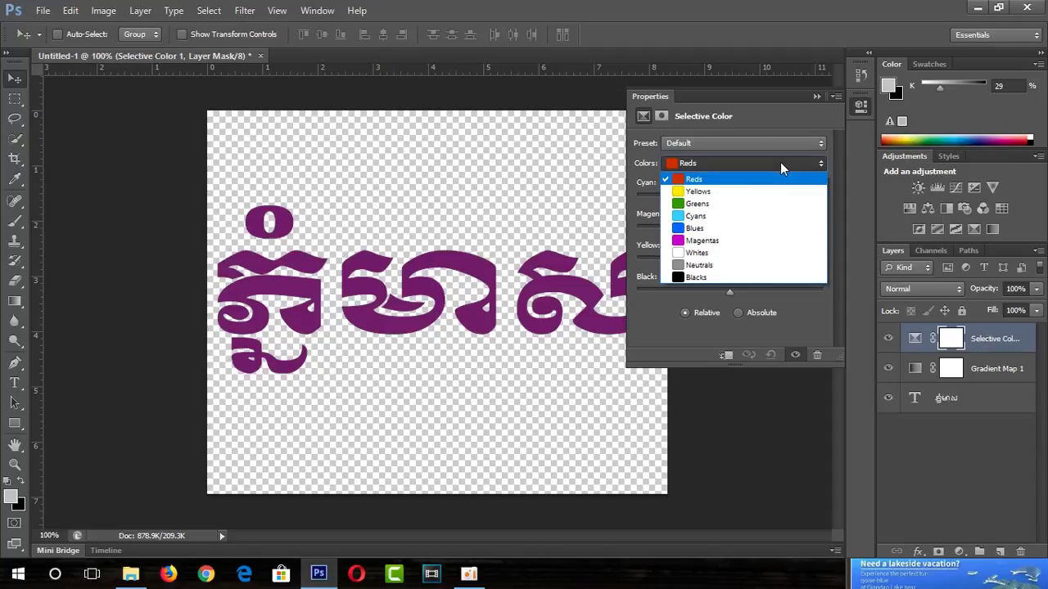
{"action": "left_click", "coordinate": [676, 217]}
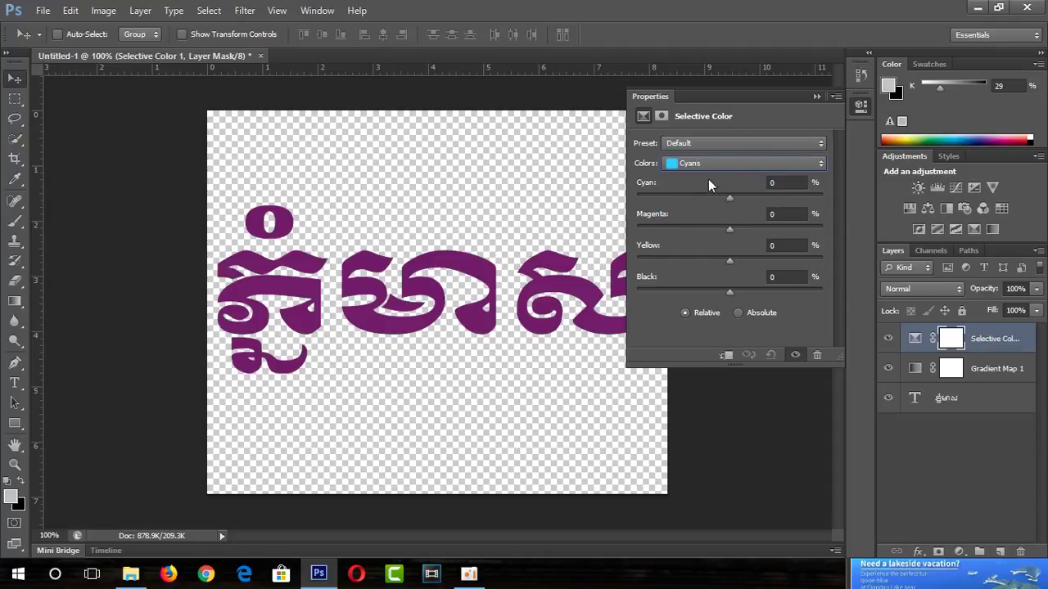
{"action": "left_click", "coordinate": [752, 166]}
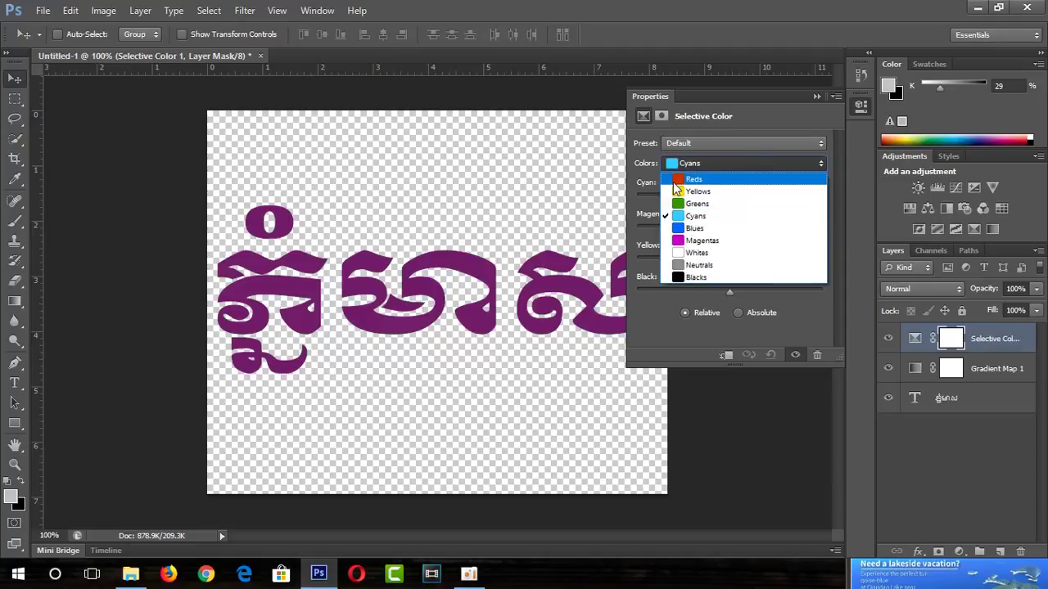
{"action": "left_click", "coordinate": [673, 182]}
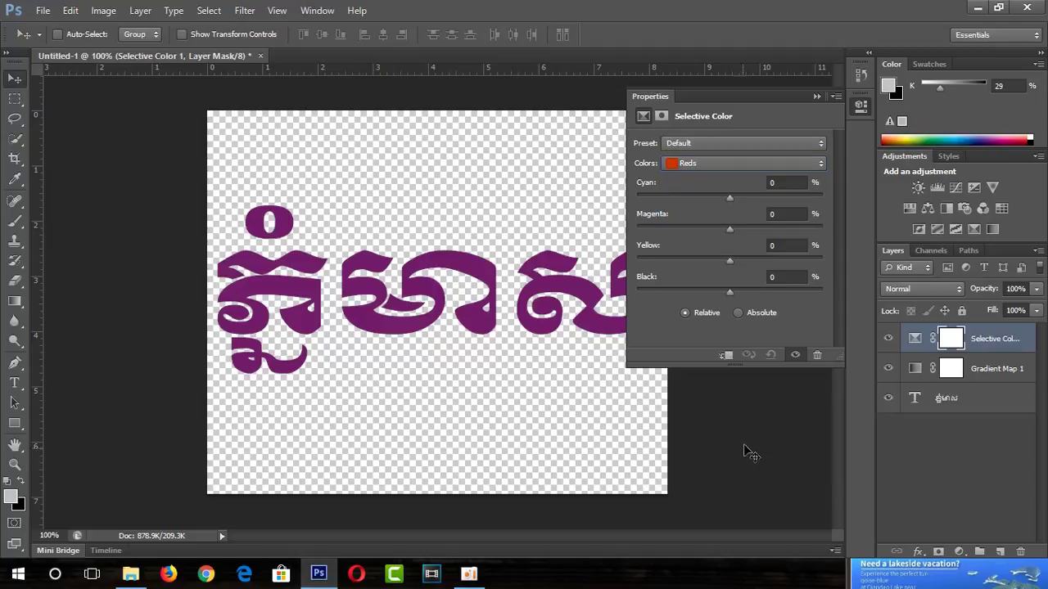
{"action": "left_click_drag", "start_coordinate": [728, 198], "coordinate": [732, 205]}
{"action": "left_click", "coordinate": [817, 97]}
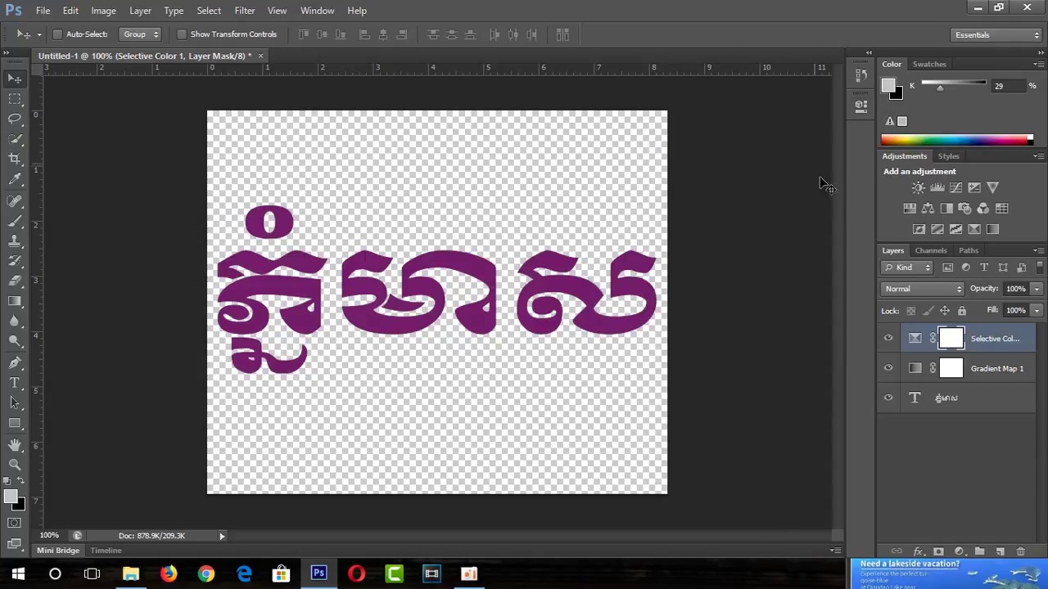
Add a second Selective Color layer and a Channel Mixer adjustment layer
{"action": "left_click", "coordinate": [974, 229]}
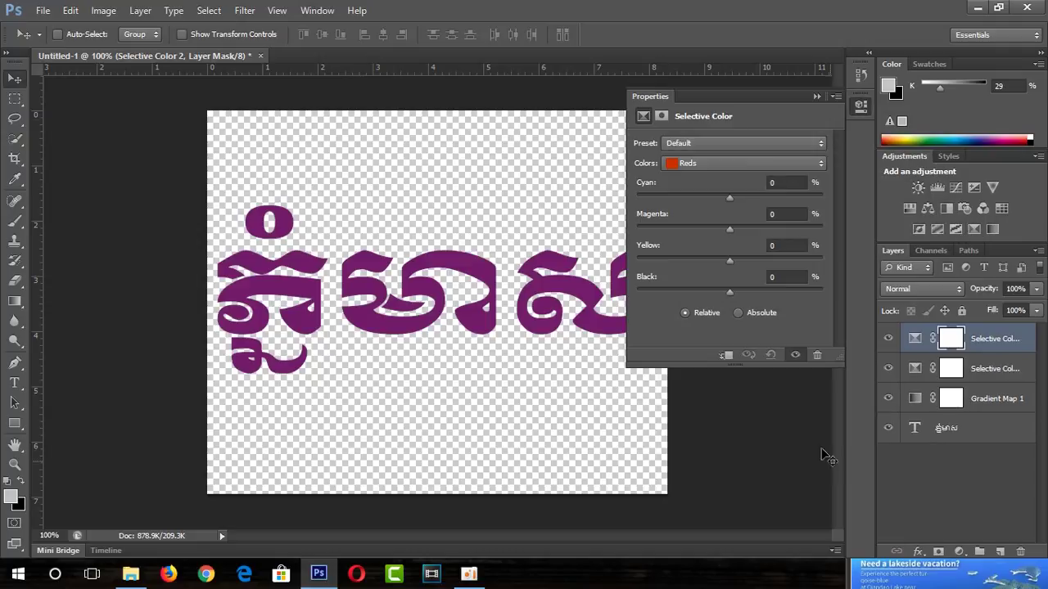
{"action": "left_click", "coordinate": [819, 96]}
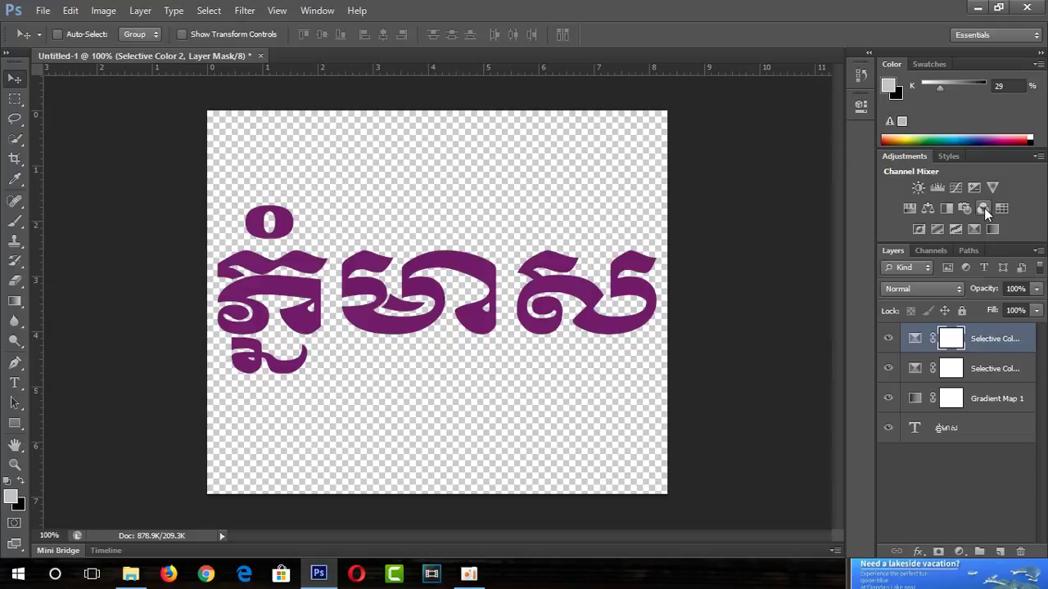
{"action": "left_click", "coordinate": [983, 208]}
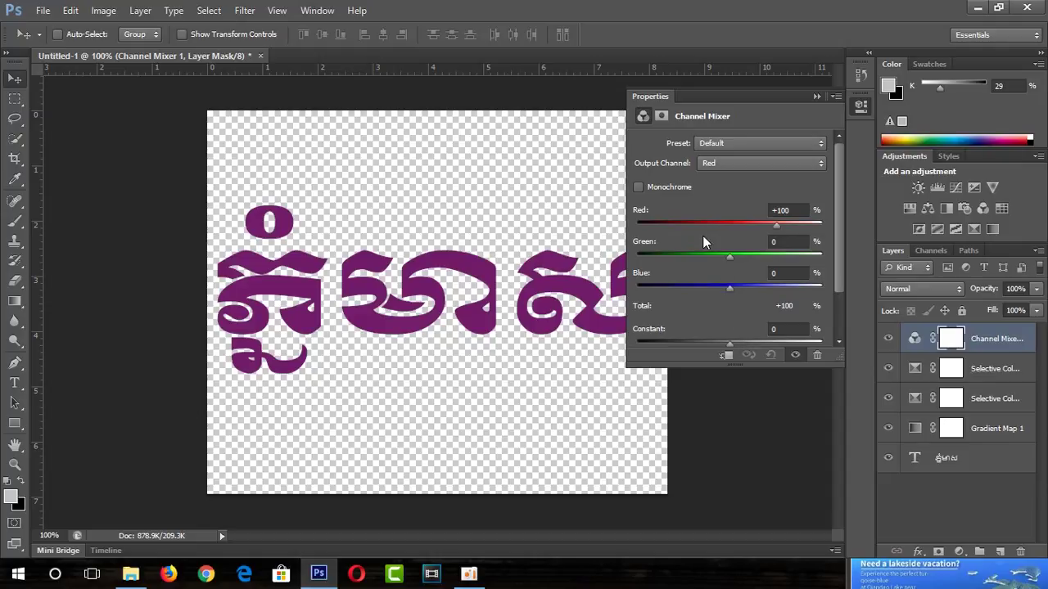
Set Channel Mixer Green to -38, then add Black & White, Posterize, Invert and Hue/Saturation layers
{"action": "mouse_move", "coordinate": [731, 254]}
{"action": "left_mouse_down"}
{"action": "mouse_move", "coordinate": [713, 269]}
{"action": "mouse_move", "coordinate": [748, 271]}
{"action": "left_mouse_up"}
{"action": "left_click", "coordinate": [817, 96]}
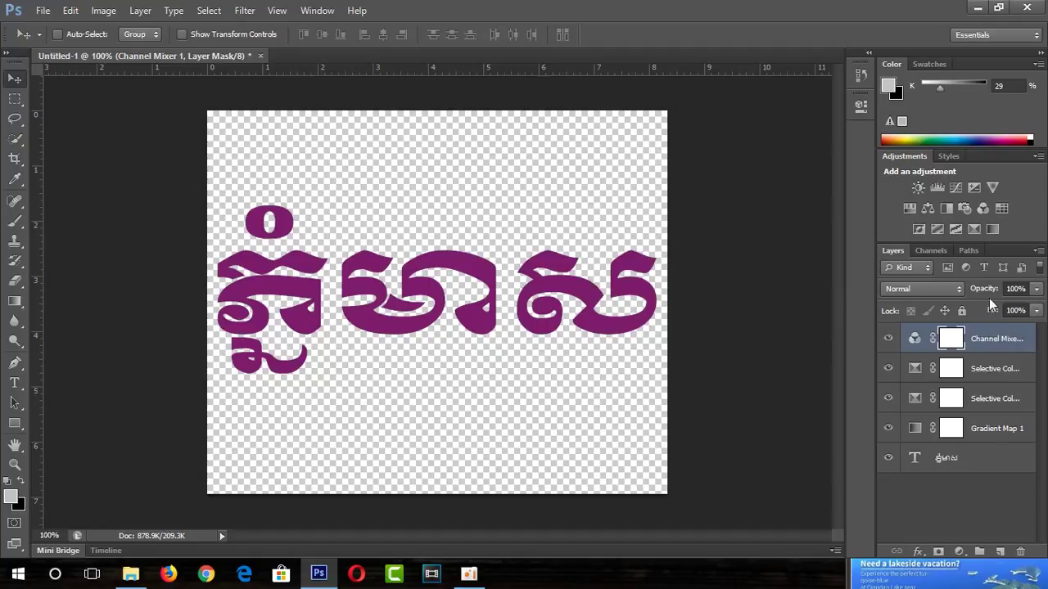
{"action": "left_click", "coordinate": [947, 209]}
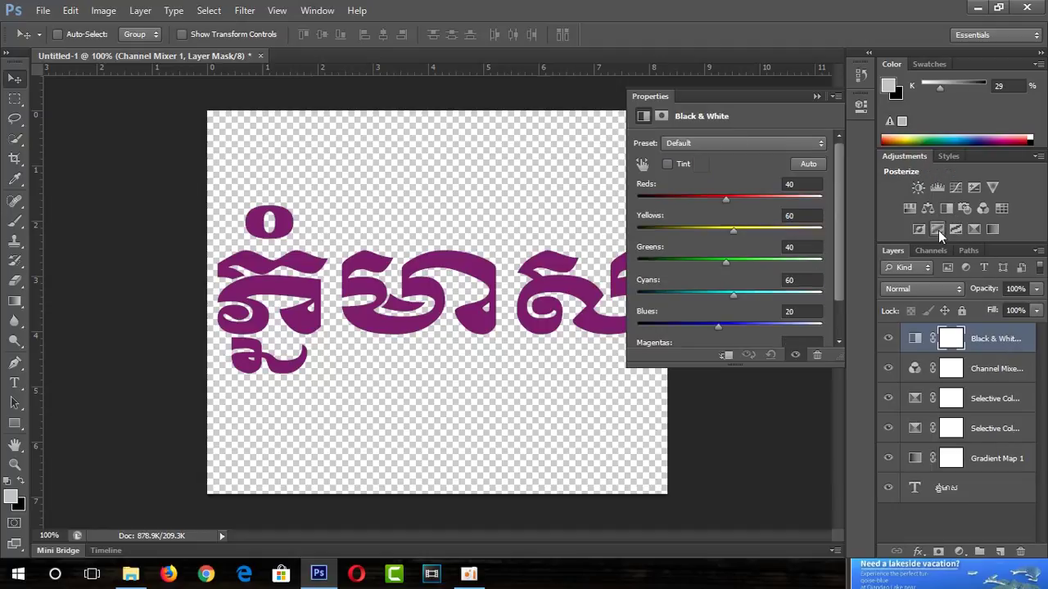
{"action": "left_click", "coordinate": [938, 231]}
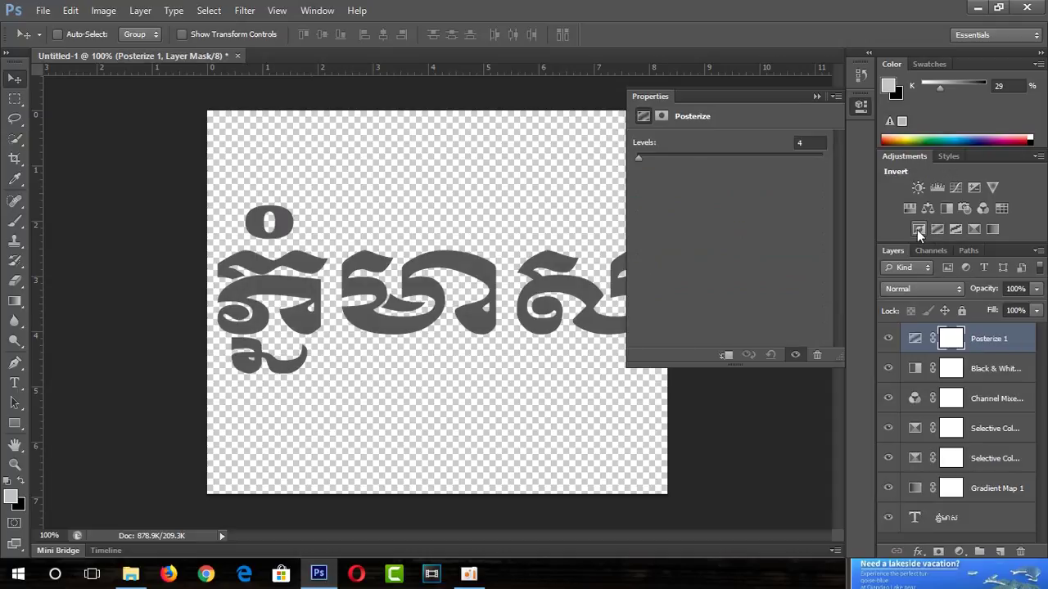
{"action": "left_click", "coordinate": [917, 229]}
{"action": "left_click", "coordinate": [909, 209]}
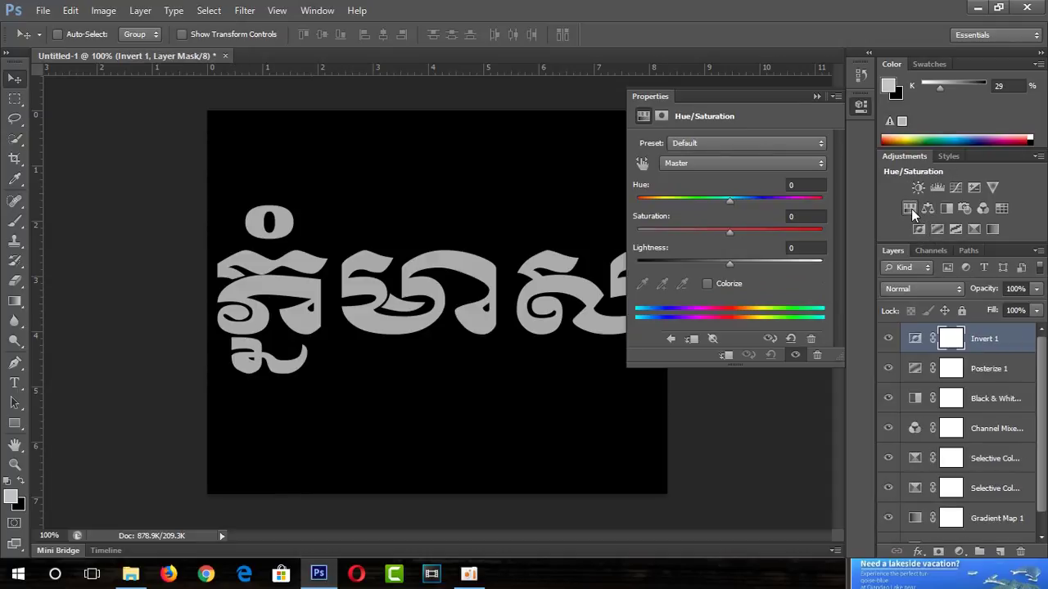
Give the Hue/Saturation layer Hue +50 and Saturation -58
{"action": "left_click", "coordinate": [709, 285]}
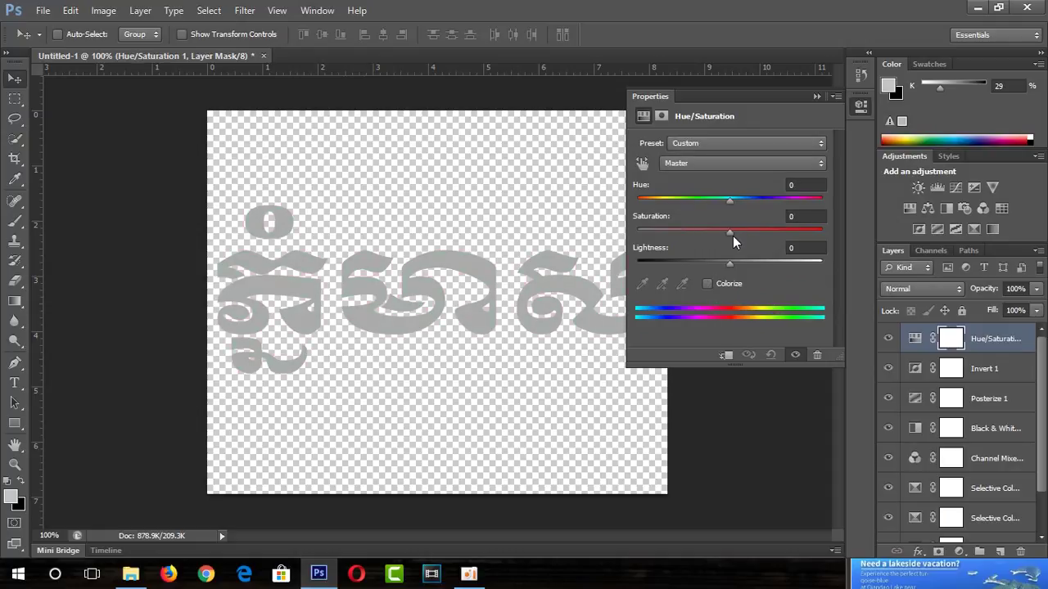
{"action": "left_click_drag", "start_coordinate": [731, 234], "coordinate": [676, 236]}
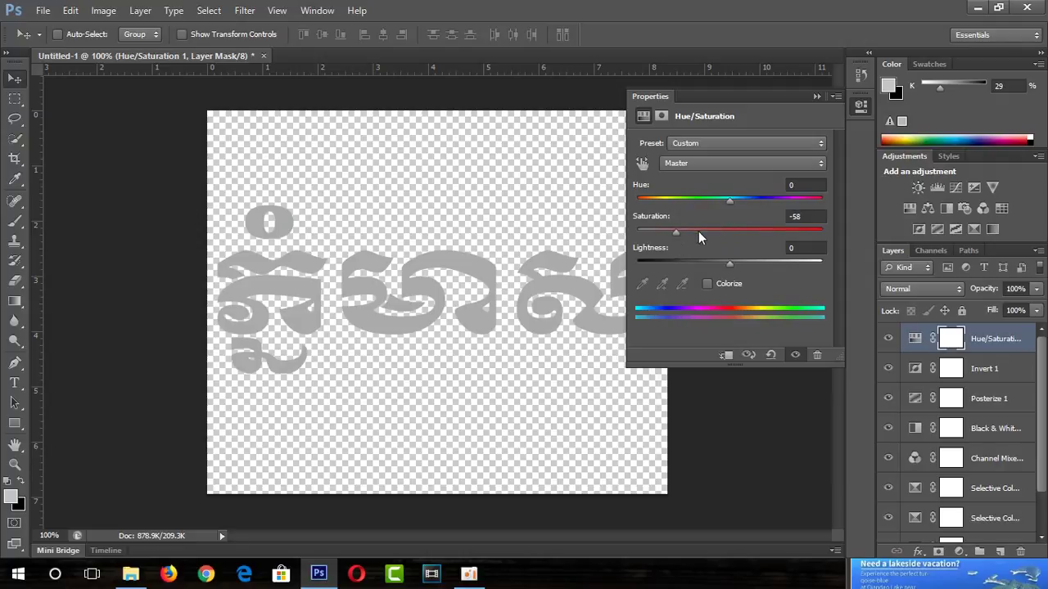
{"action": "mouse_move", "coordinate": [728, 201]}
{"action": "left_mouse_down"}
{"action": "mouse_move", "coordinate": [738, 221]}
{"action": "mouse_move", "coordinate": [773, 219]}
{"action": "left_mouse_up"}
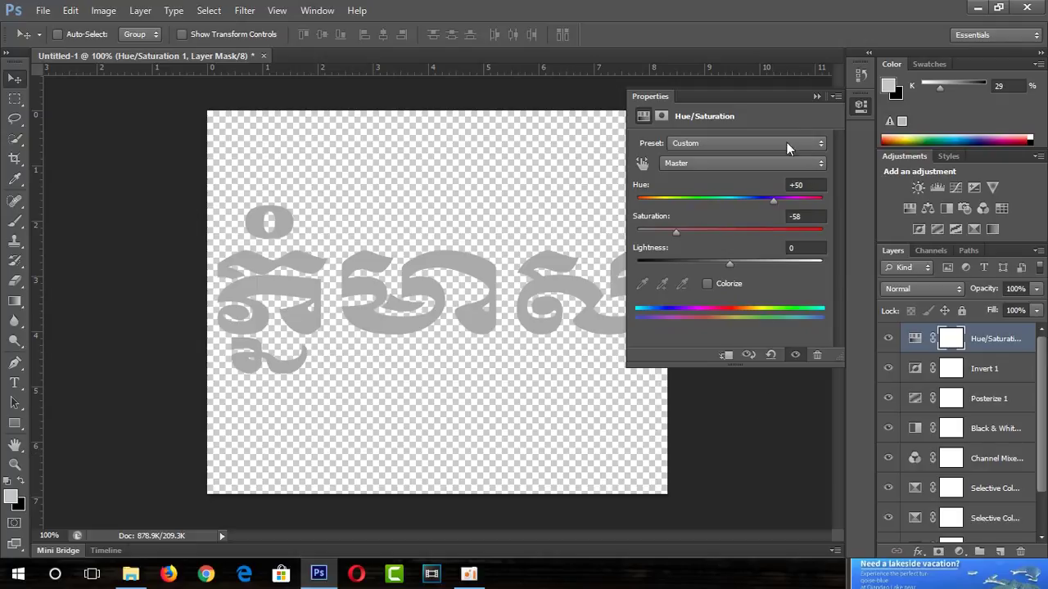
{"action": "left_click", "coordinate": [820, 95]}
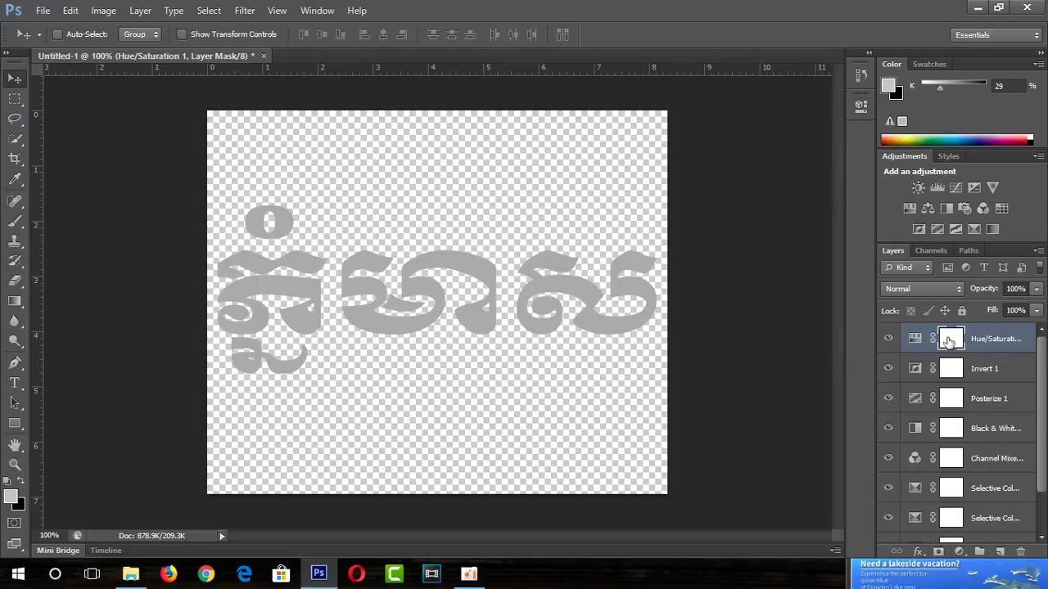
Convert the Khmer text layer into a shape layer
{"action": "scroll", "coordinate": [1030, 386], "scroll_direction": "down", "scroll_amount": 2}
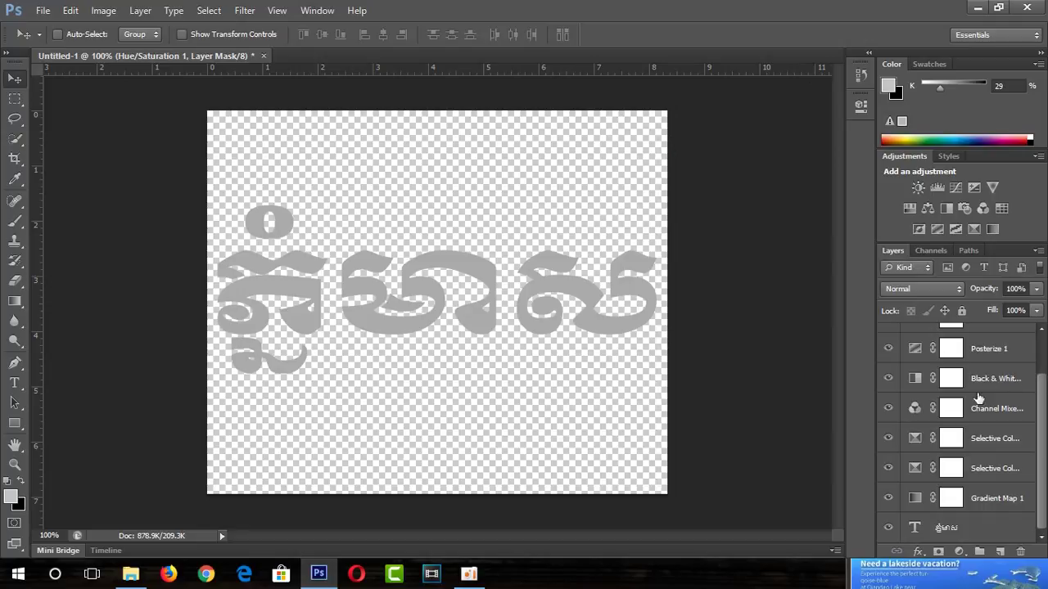
{"action": "left_click", "coordinate": [963, 532]}
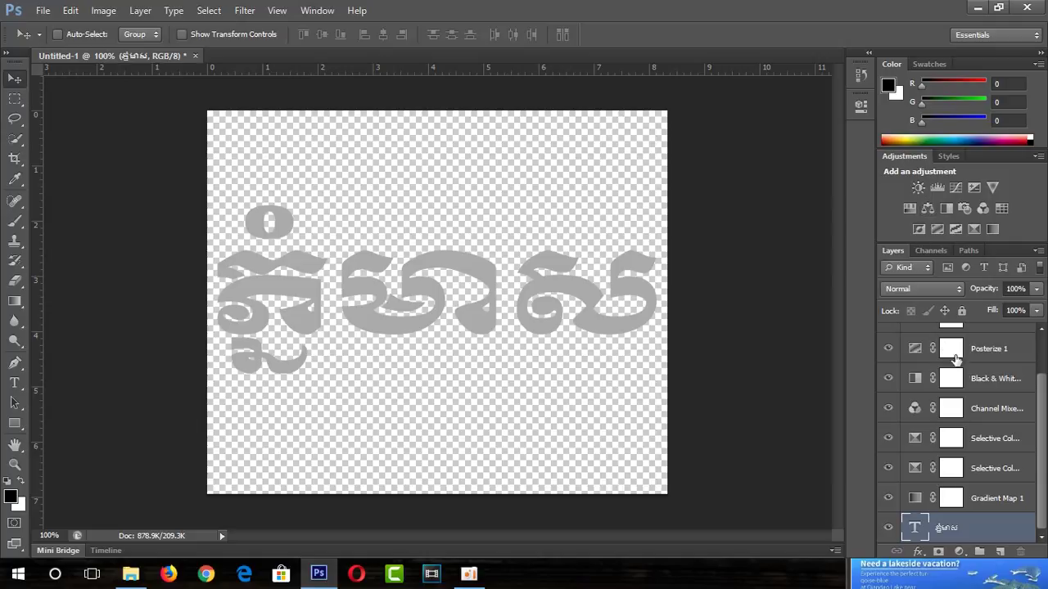
{"action": "right_click", "coordinate": [947, 529]}
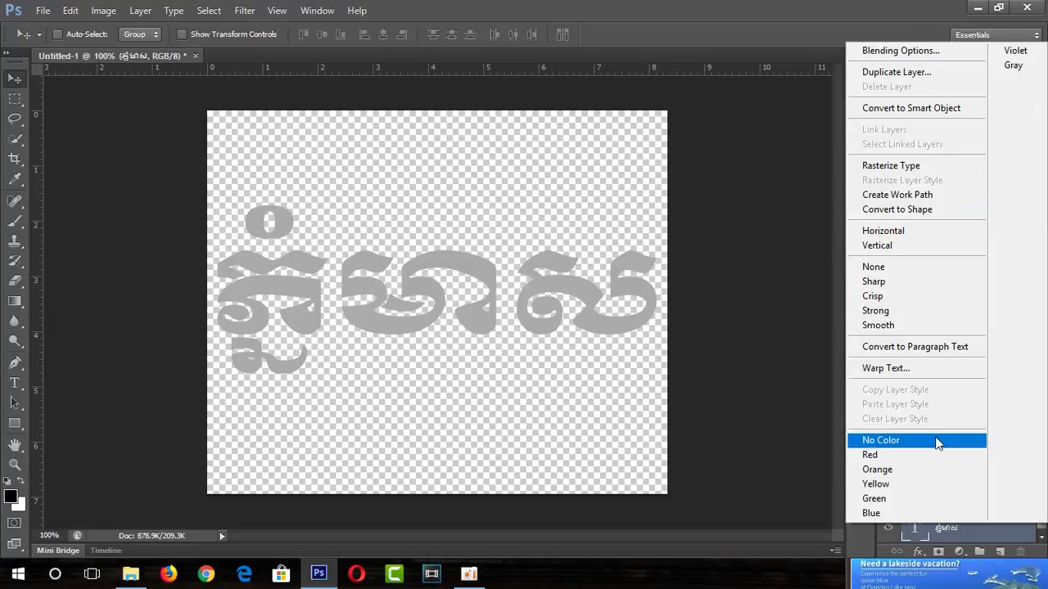
{"action": "left_click", "coordinate": [882, 211]}
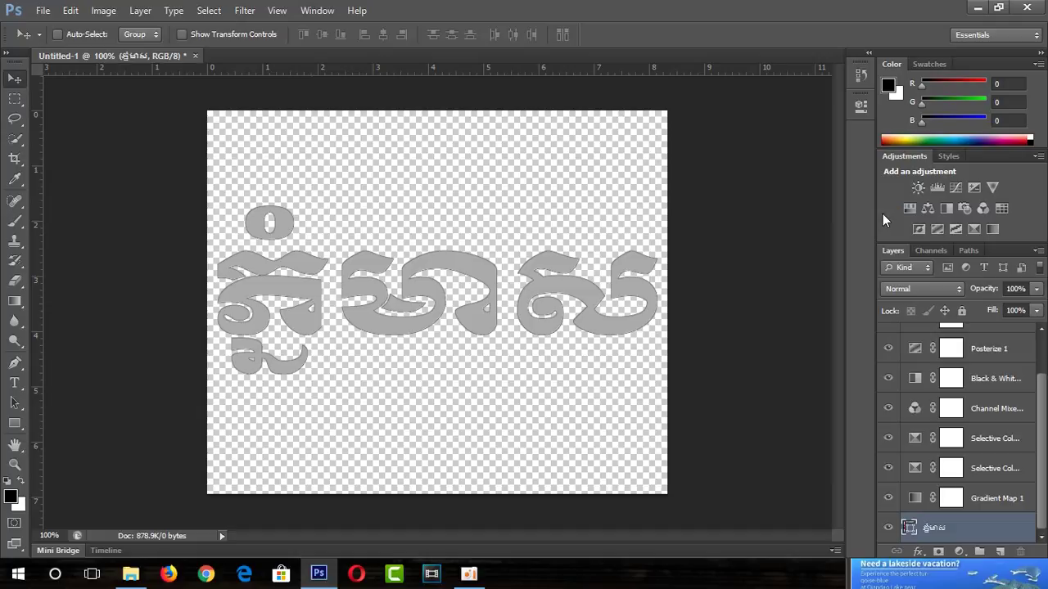
Set the foreground colour to dark green (R0 G69 B40) and open the shape layer's options
{"action": "left_click", "coordinate": [935, 141]}
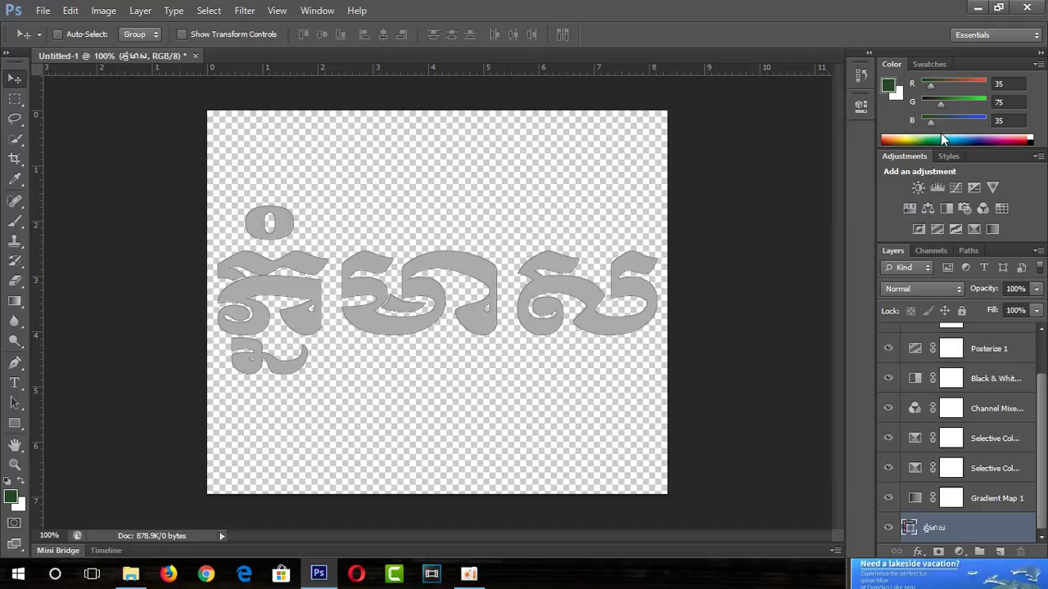
{"action": "left_click", "coordinate": [940, 141]}
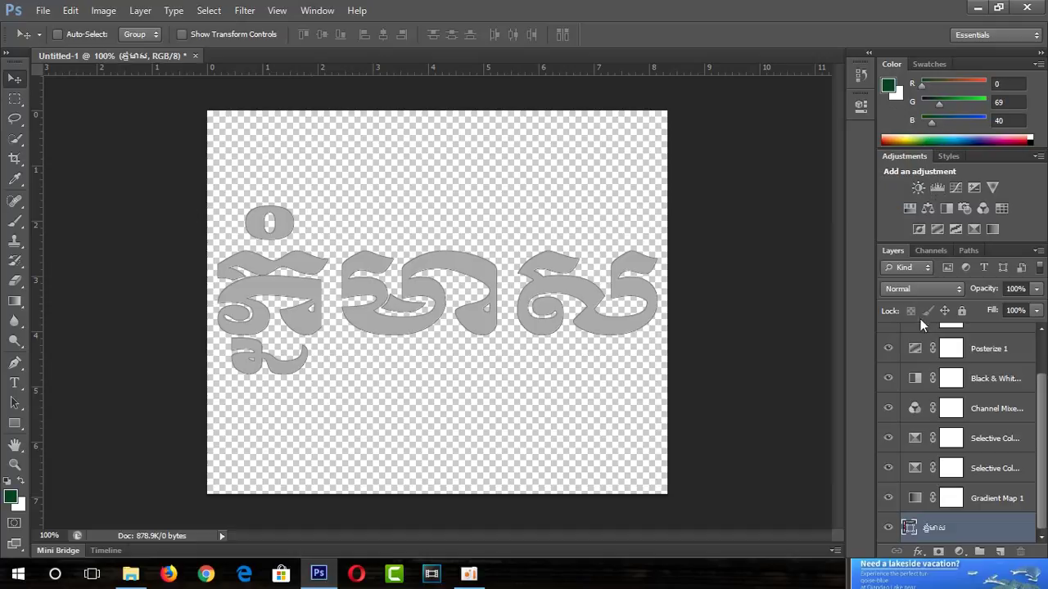
{"action": "right_click", "coordinate": [944, 530]}
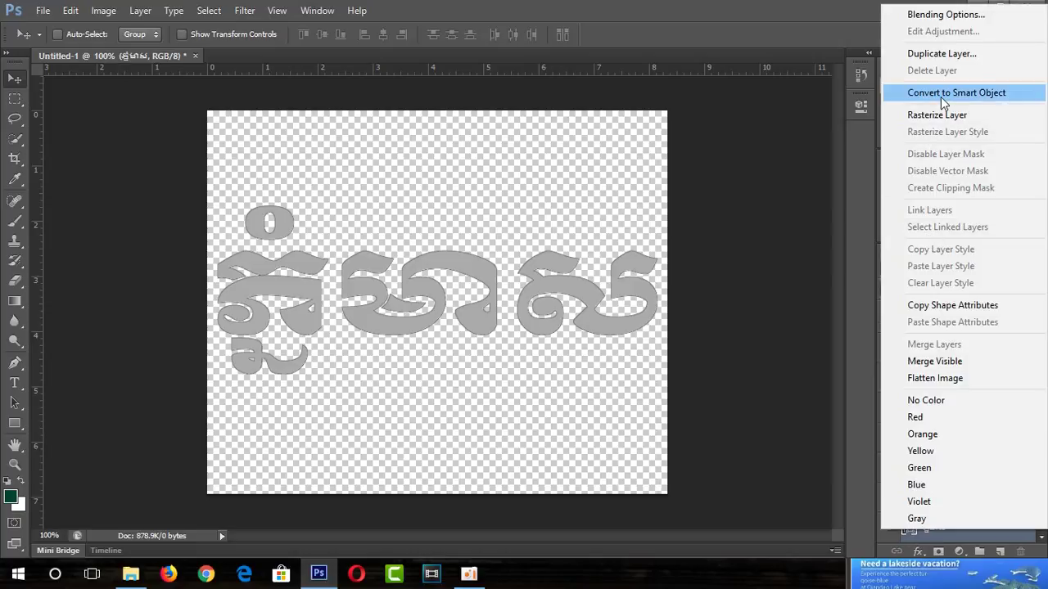
{"action": "left_click", "coordinate": [942, 15]}
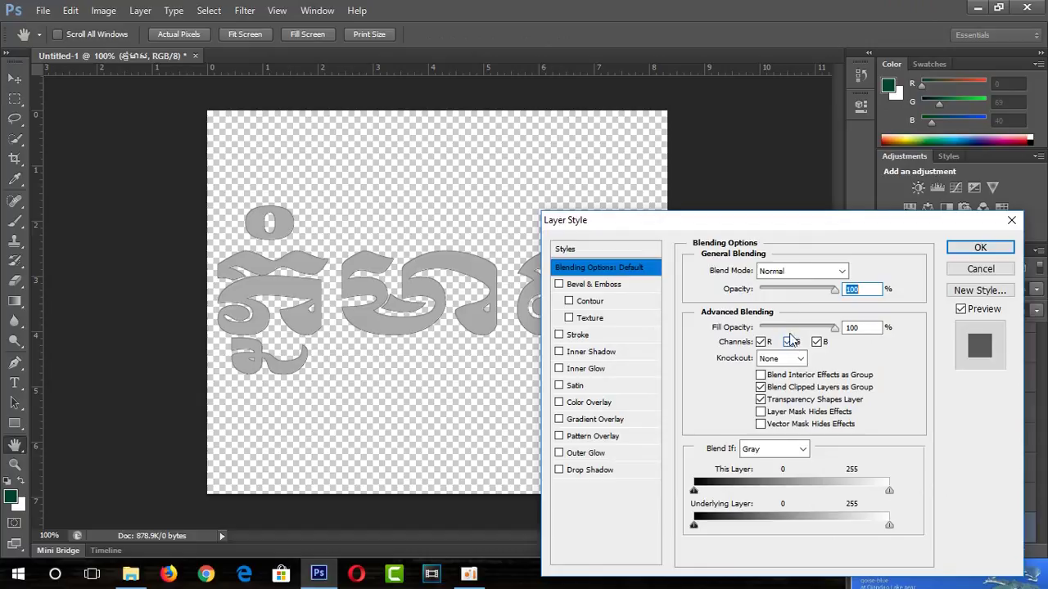
Add a drop shadow to the Khmer shape and preview several contour presets
{"action": "mouse_move", "coordinate": [833, 213]}
{"action": "left_mouse_down"}
{"action": "mouse_move", "coordinate": [854, 219]}
{"action": "mouse_move", "coordinate": [885, 73]}
{"action": "left_mouse_up"}
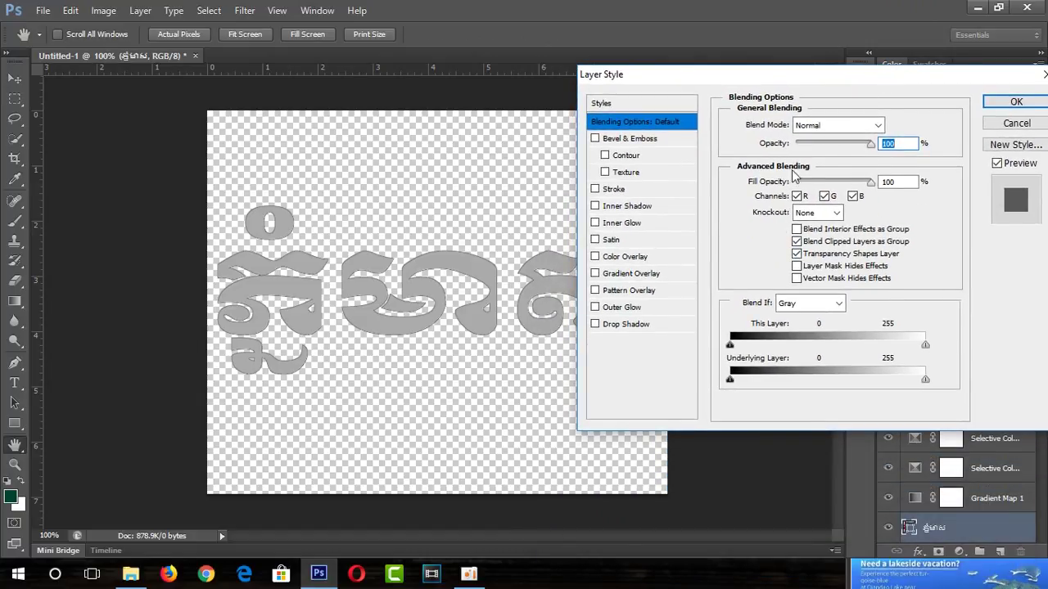
{"action": "left_click", "coordinate": [641, 325]}
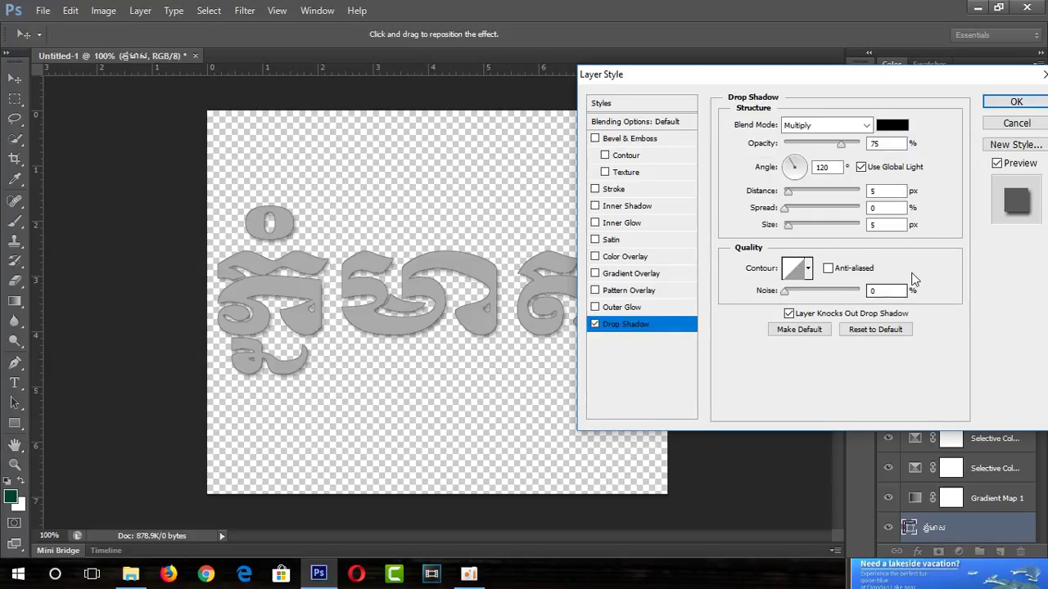
{"action": "left_click", "coordinate": [806, 271]}
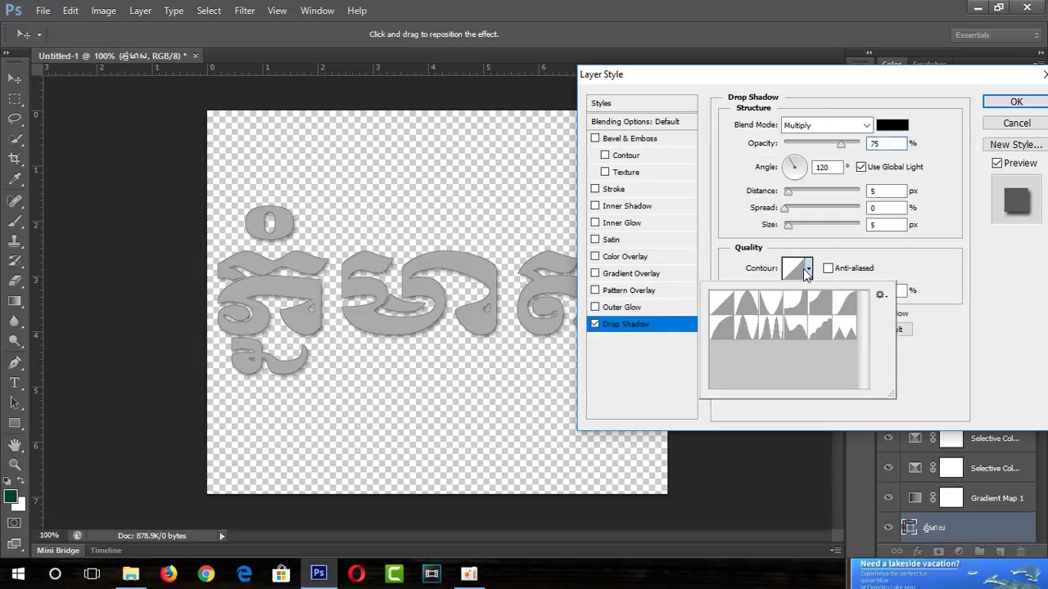
{"action": "left_click", "coordinate": [771, 303]}
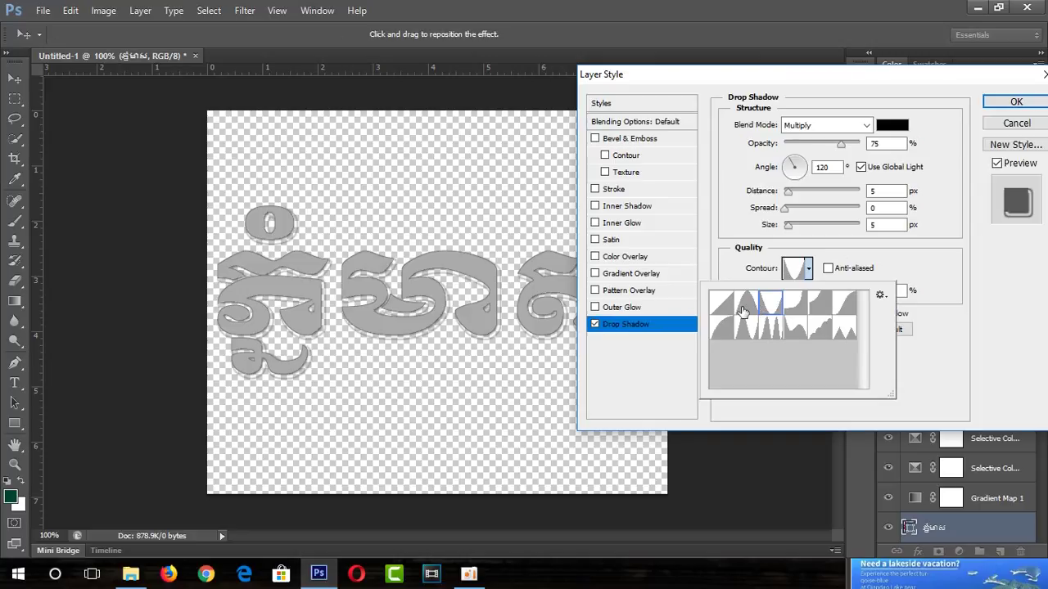
{"action": "left_click", "coordinate": [743, 310]}
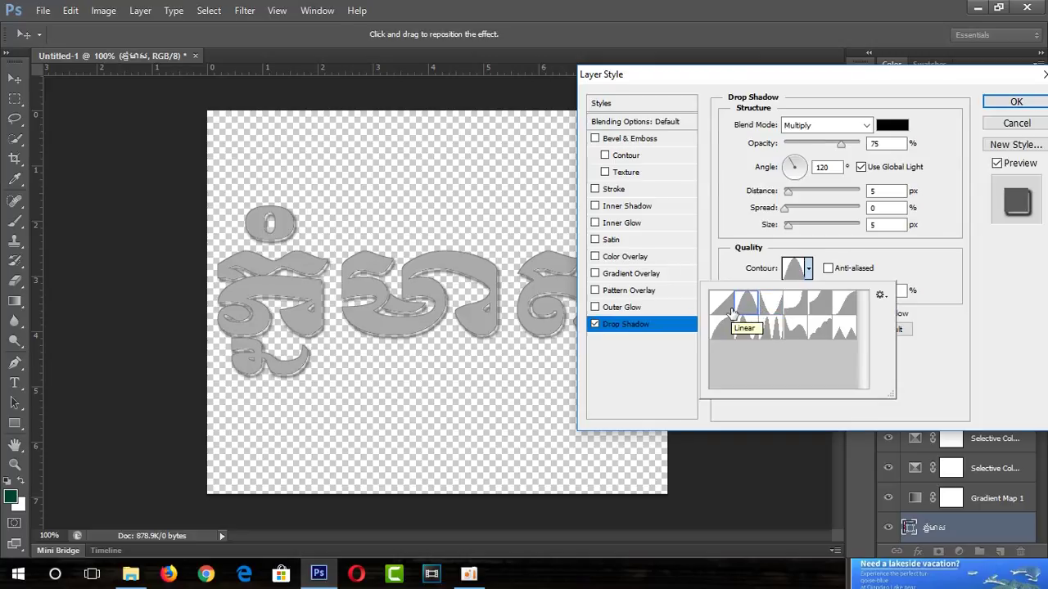
{"action": "left_click", "coordinate": [729, 310]}
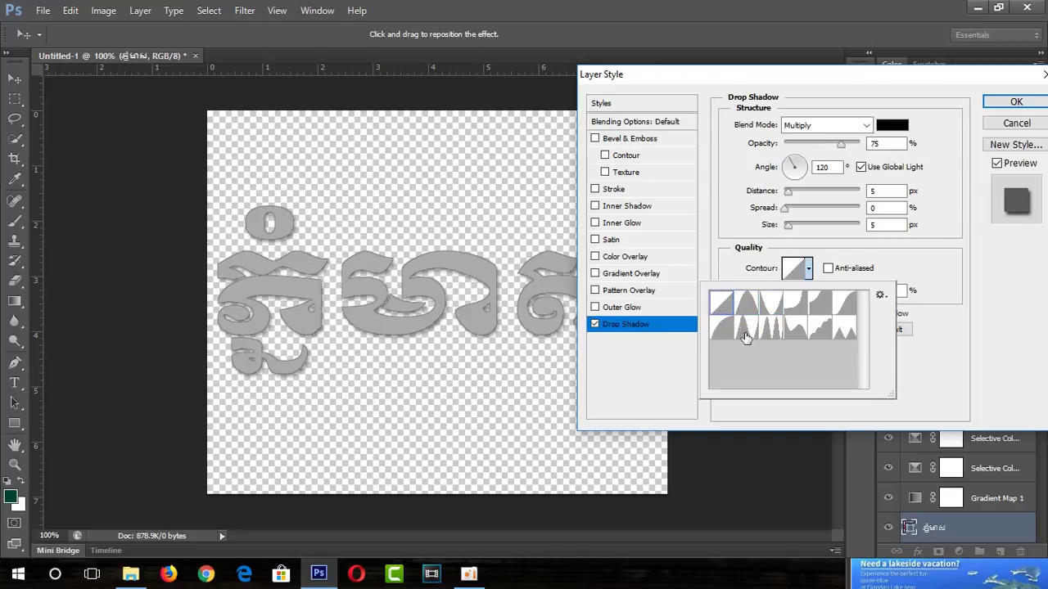
{"action": "left_click", "coordinate": [746, 332]}
{"action": "left_click", "coordinate": [727, 333]}
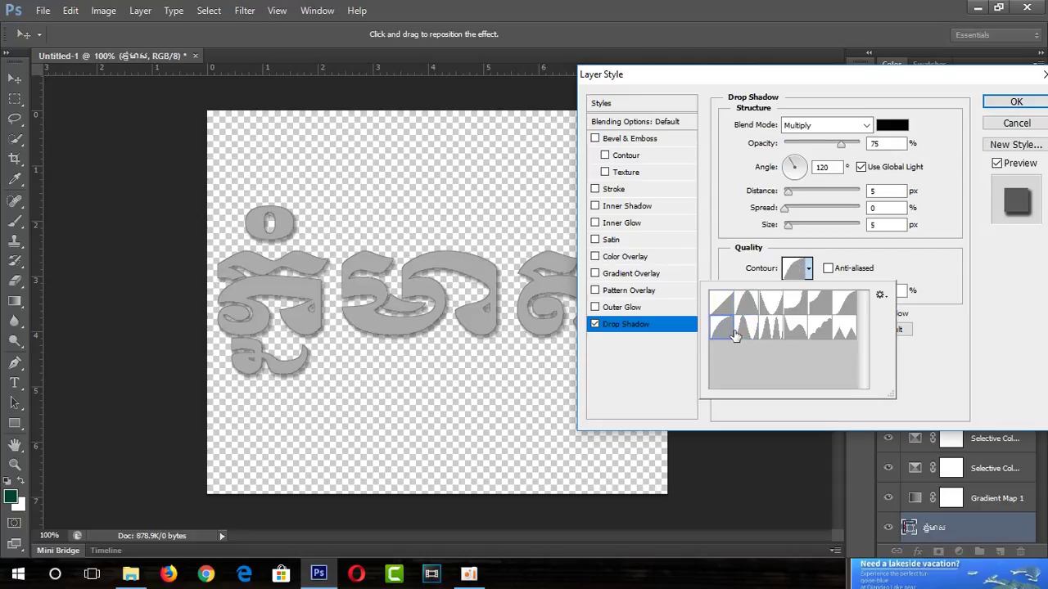
Use the Rolling Slope - Descending shadow contour and set the spread to 44%
{"action": "left_click", "coordinate": [745, 331]}
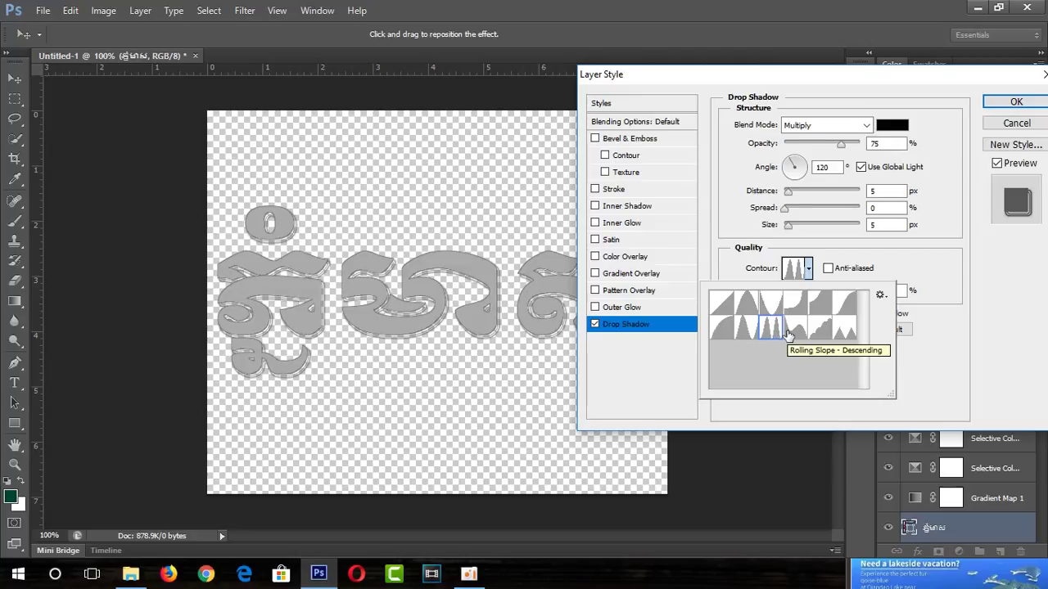
{"action": "left_click", "coordinate": [789, 334]}
{"action": "left_click", "coordinate": [768, 334]}
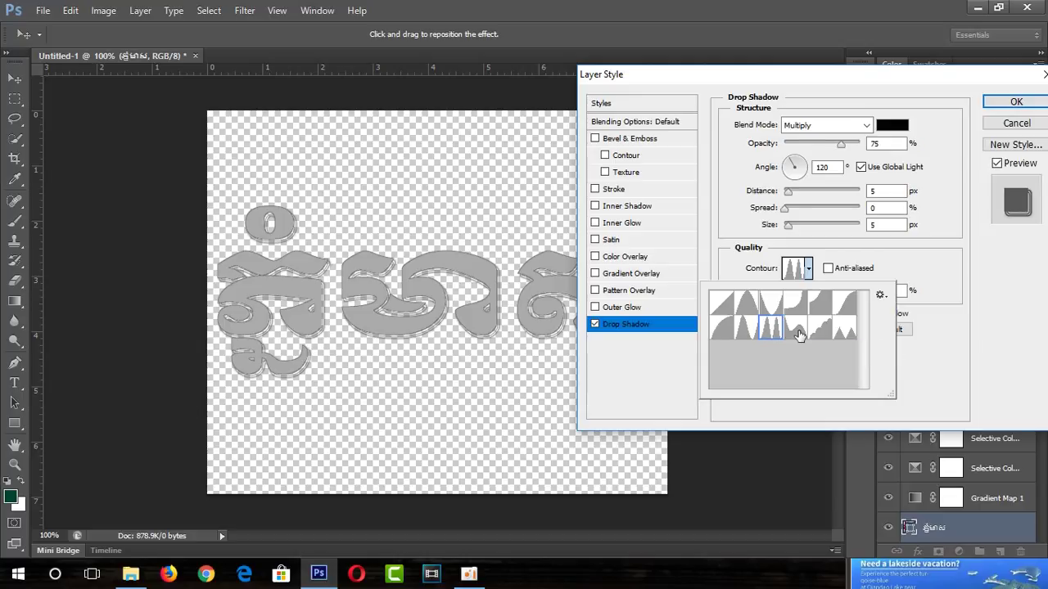
{"action": "left_click", "coordinate": [798, 331]}
{"action": "left_click", "coordinate": [822, 331]}
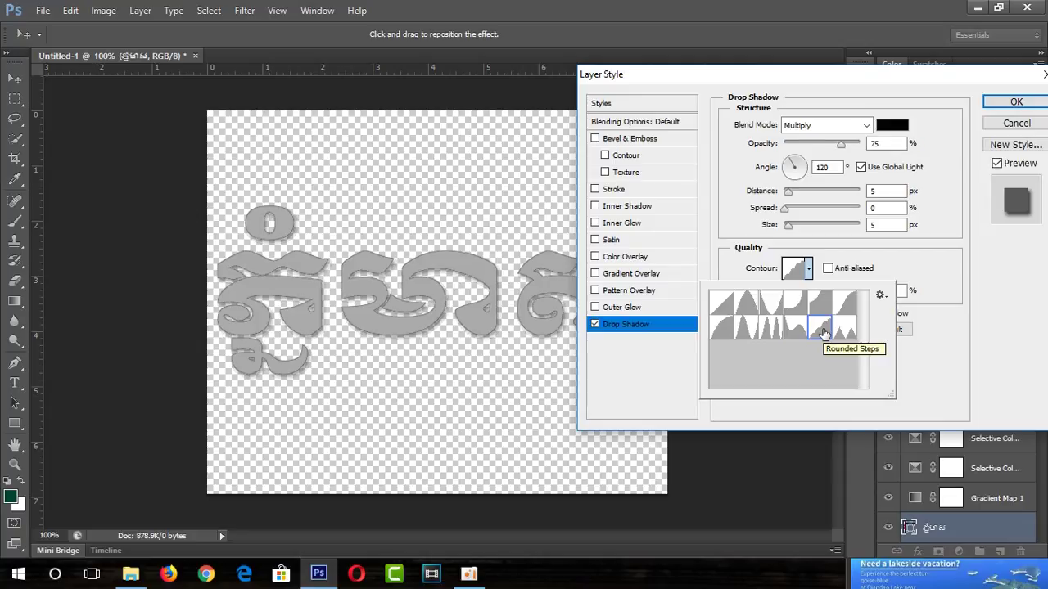
{"action": "left_click", "coordinate": [848, 333]}
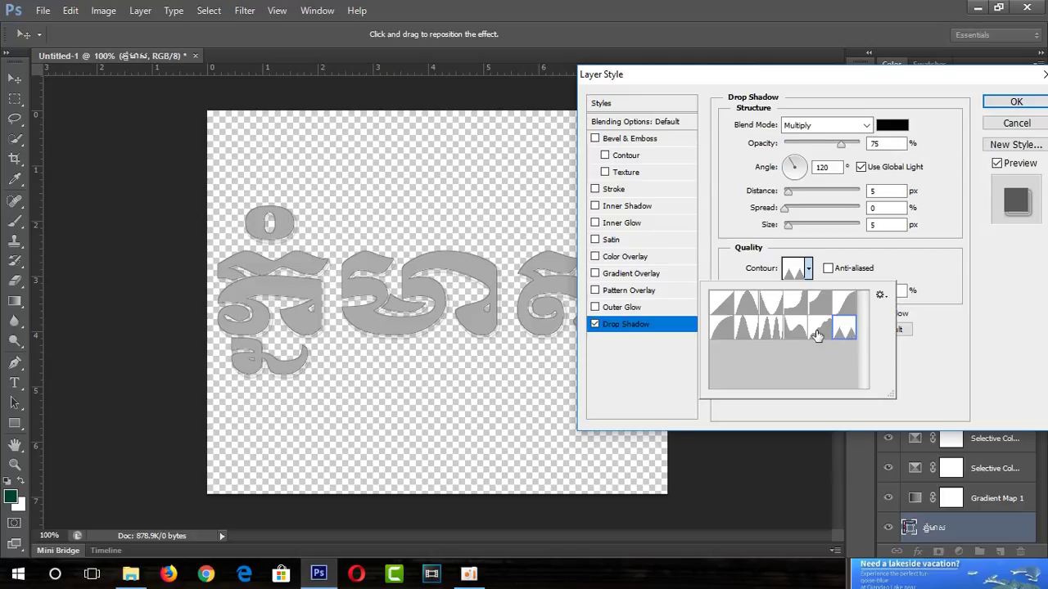
{"action": "left_click", "coordinate": [817, 336]}
{"action": "left_click", "coordinate": [773, 331]}
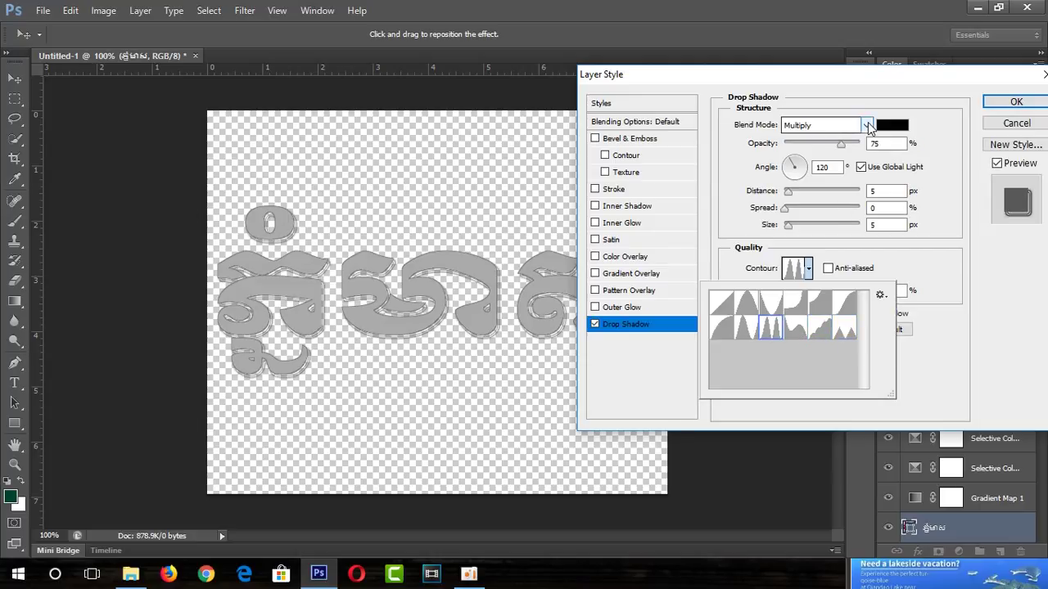
{"action": "left_click", "coordinate": [819, 211]}
{"action": "left_click", "coordinate": [817, 210]}
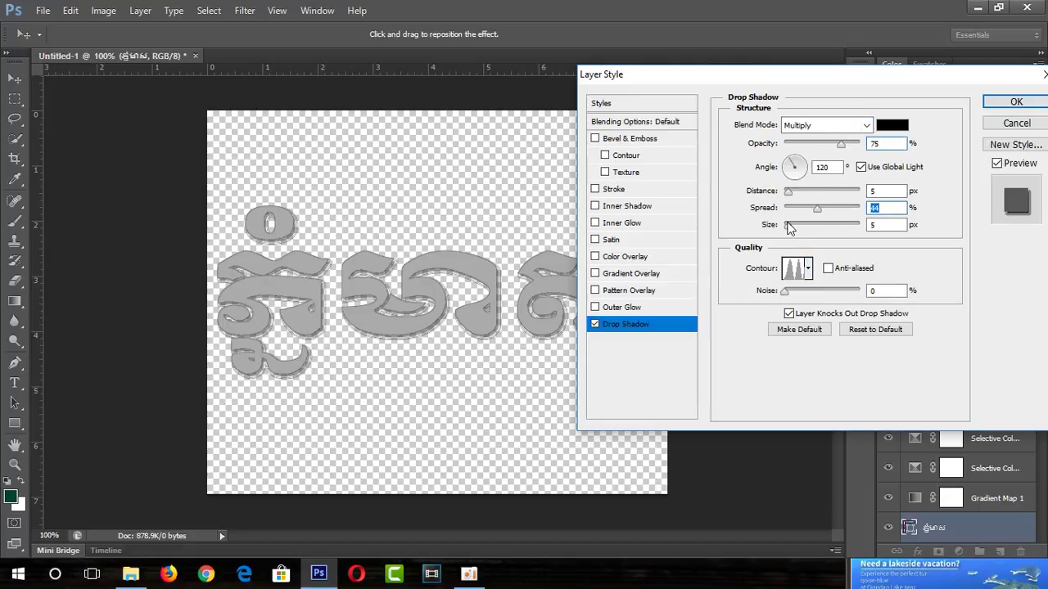
Give the drop shadow 44% spread and size 21 px, after trying sizes from 5 to 27 px
{"action": "mouse_move", "coordinate": [786, 230]}
{"action": "left_mouse_down"}
{"action": "mouse_move", "coordinate": [822, 224]}
{"action": "mouse_move", "coordinate": [772, 248]}
{"action": "mouse_move", "coordinate": [797, 249]}
{"action": "left_mouse_up"}
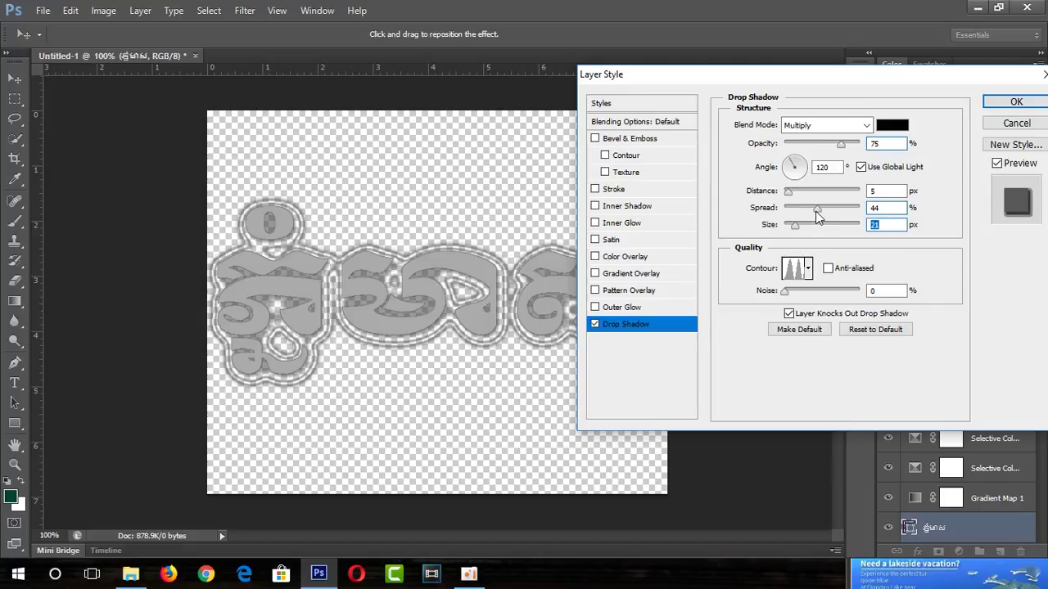
{"action": "left_click_drag", "start_coordinate": [794, 226], "coordinate": [788, 226]}
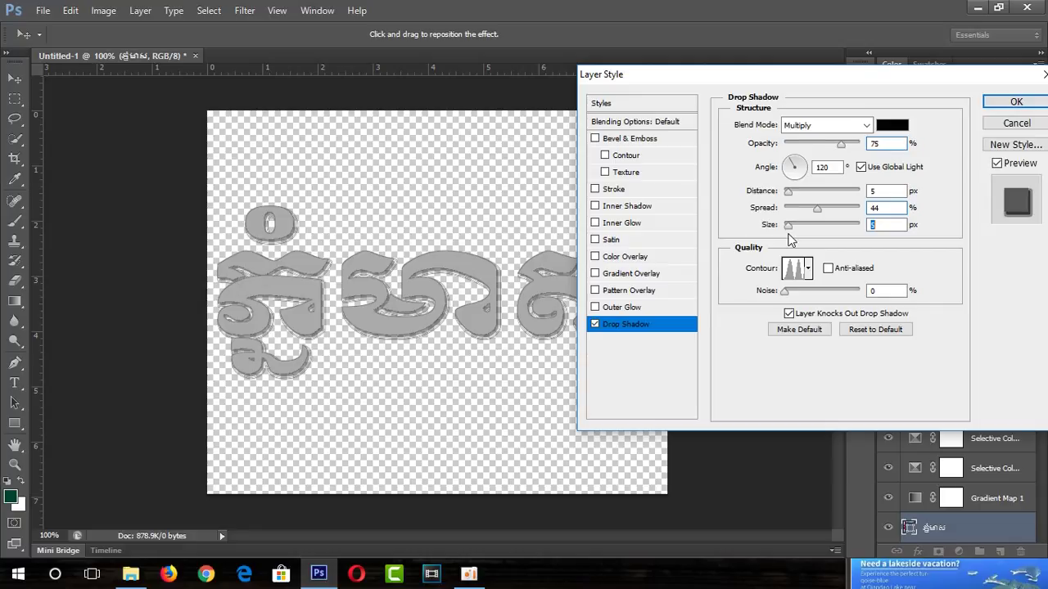
{"action": "left_click_drag", "start_coordinate": [789, 226], "coordinate": [797, 226]}
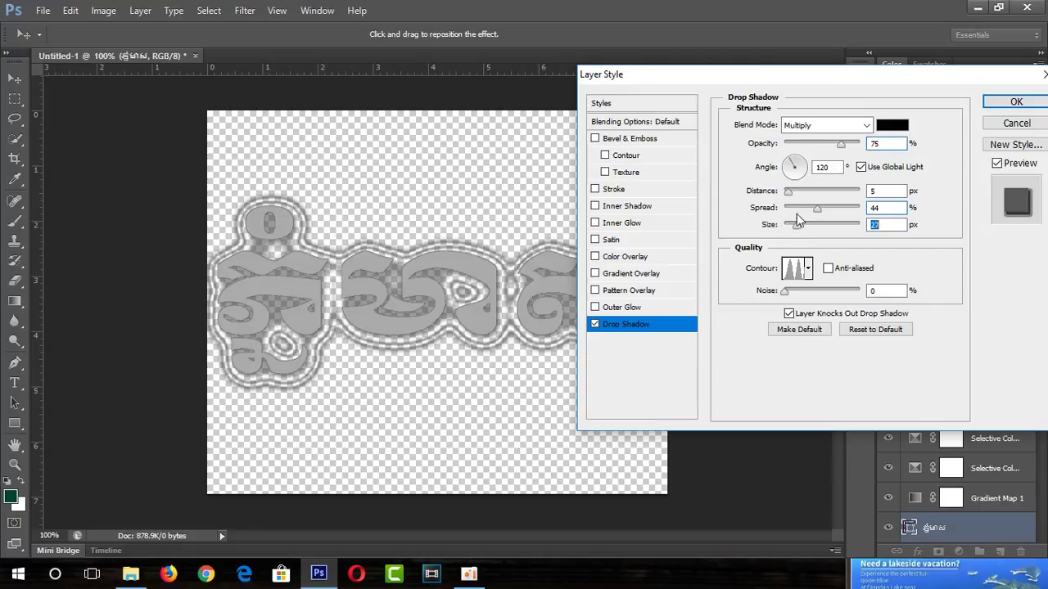
{"action": "left_click_drag", "start_coordinate": [798, 225], "coordinate": [796, 227]}
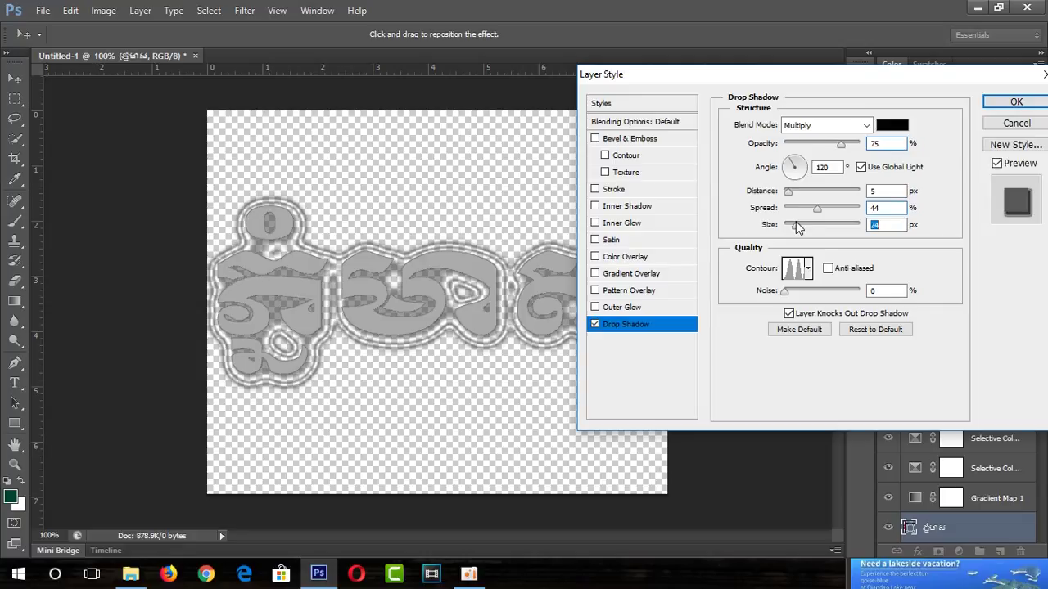
{"action": "key", "text": "Down"}
{"action": "key", "text": "Down"}
{"action": "key", "text": "Down"}
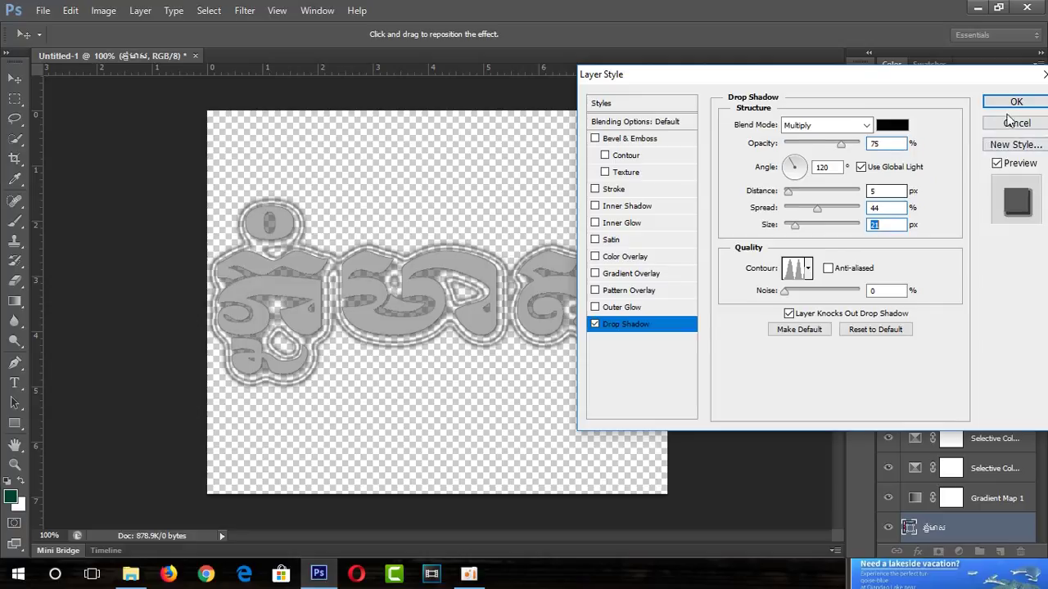
Add a Satin effect, save it as the default, and briefly try Outer Glow
{"action": "left_click", "coordinate": [614, 240]}
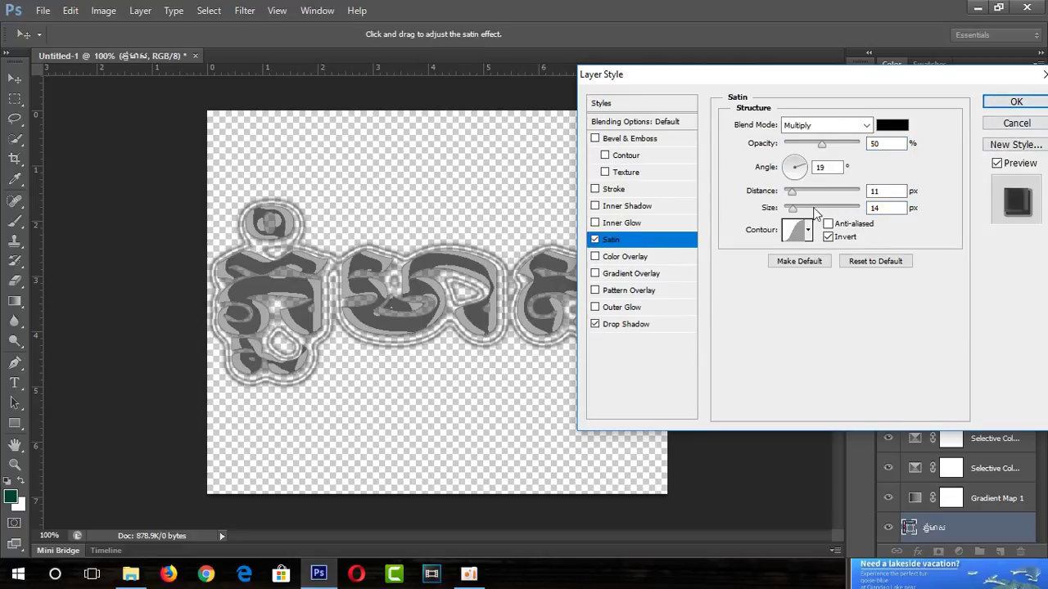
{"action": "left_click", "coordinate": [815, 266]}
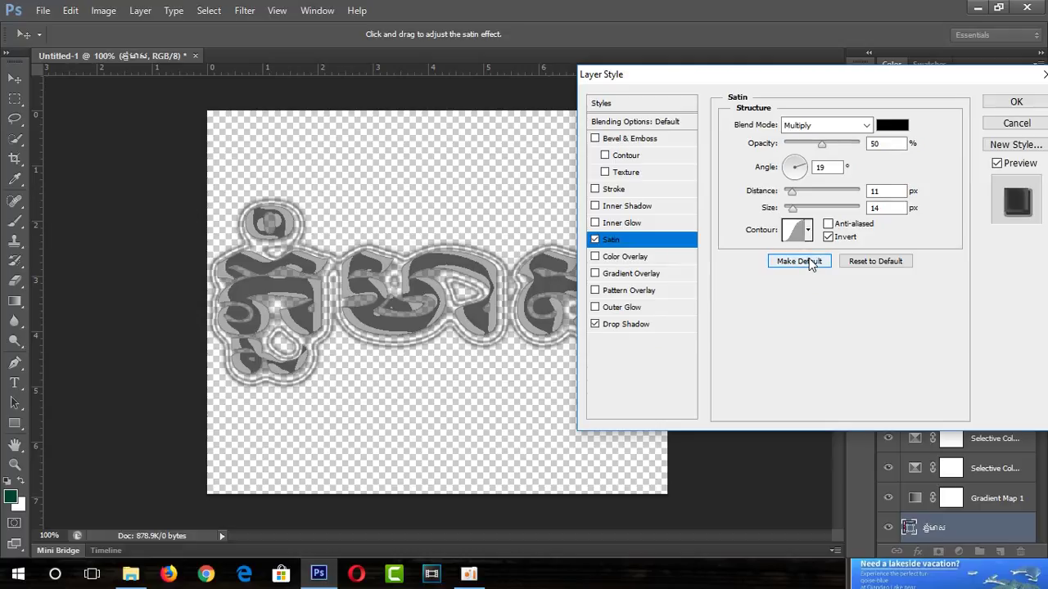
{"action": "left_click", "coordinate": [603, 307]}
{"action": "left_click", "coordinate": [604, 308]}
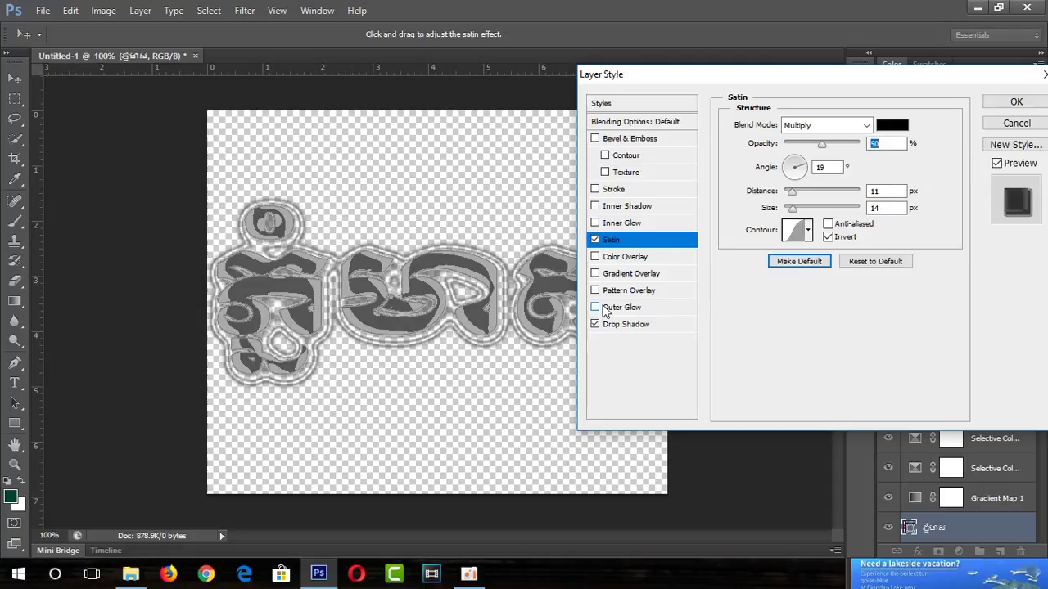
Add a blue-bubbles Pattern Overlay to the text and apply the layer styles
{"action": "left_click", "coordinate": [600, 291]}
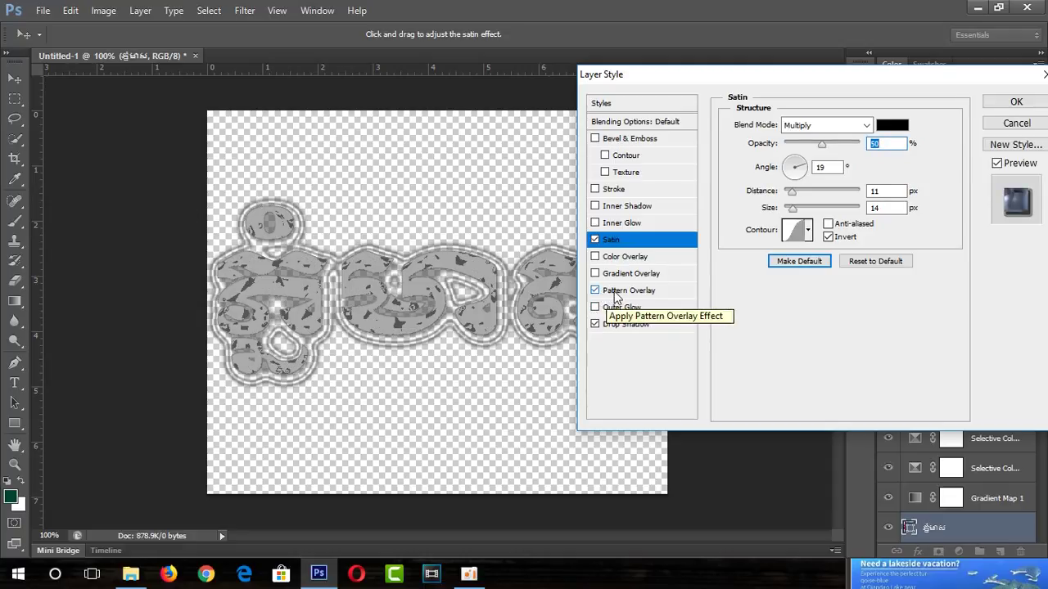
{"action": "left_click", "coordinate": [630, 290]}
{"action": "left_click", "coordinate": [827, 196]}
{"action": "left_click", "coordinate": [759, 224]}
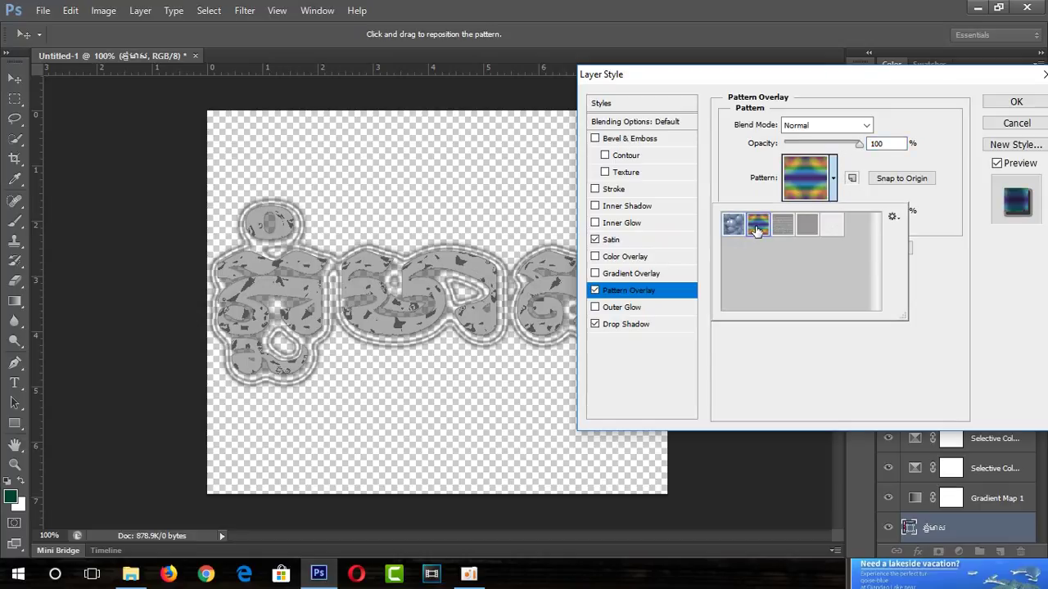
{"action": "left_click", "coordinate": [784, 226]}
{"action": "left_click", "coordinate": [808, 226]}
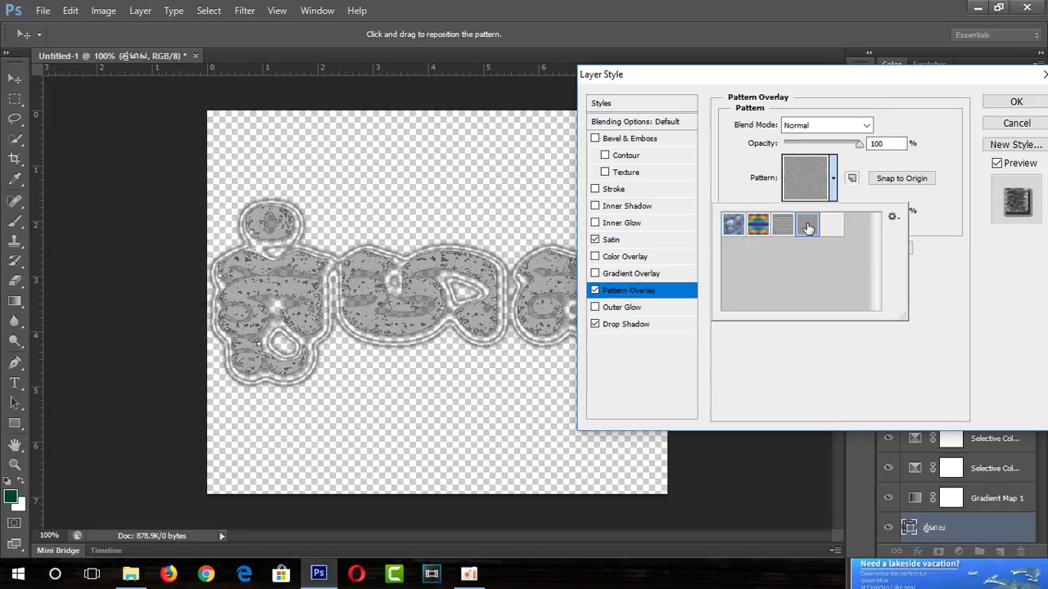
{"action": "left_click", "coordinate": [723, 225]}
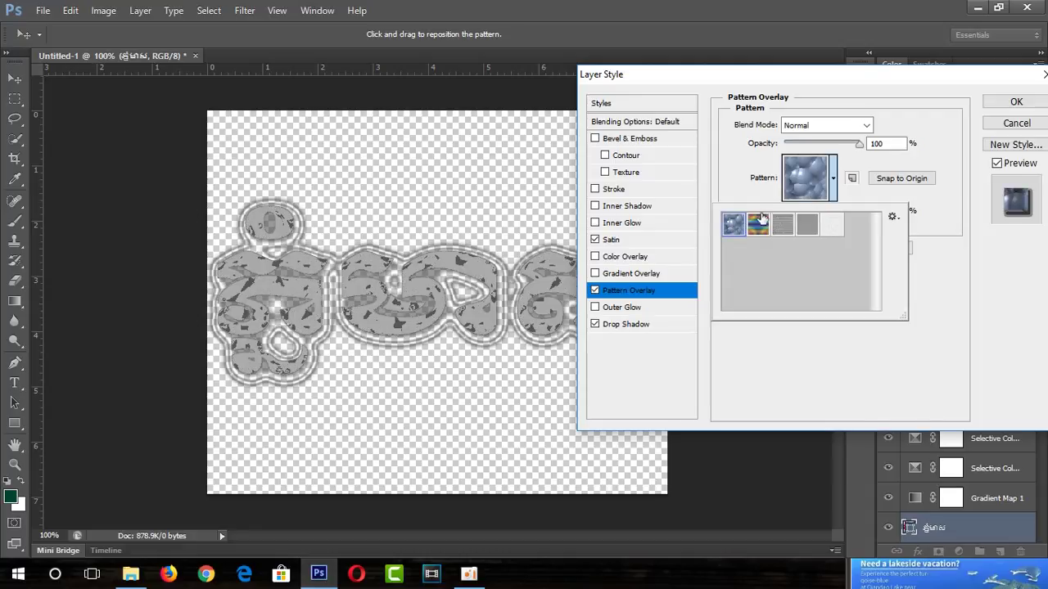
{"action": "left_click", "coordinate": [1012, 104]}
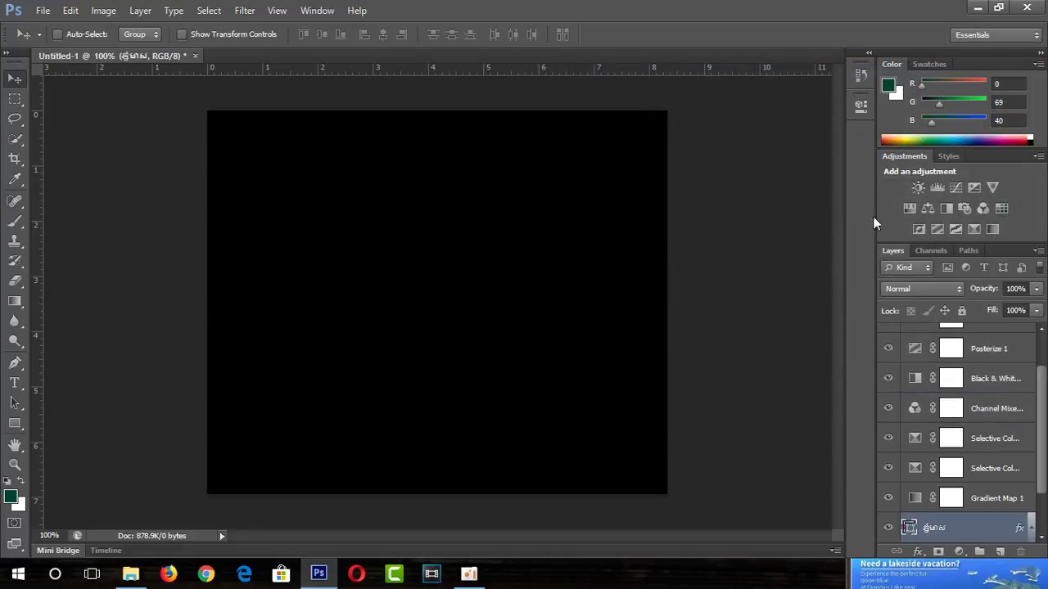
Reopen the Khmer text layer's style settings and enable Gradient Overlay
{"action": "right_click", "coordinate": [946, 530]}
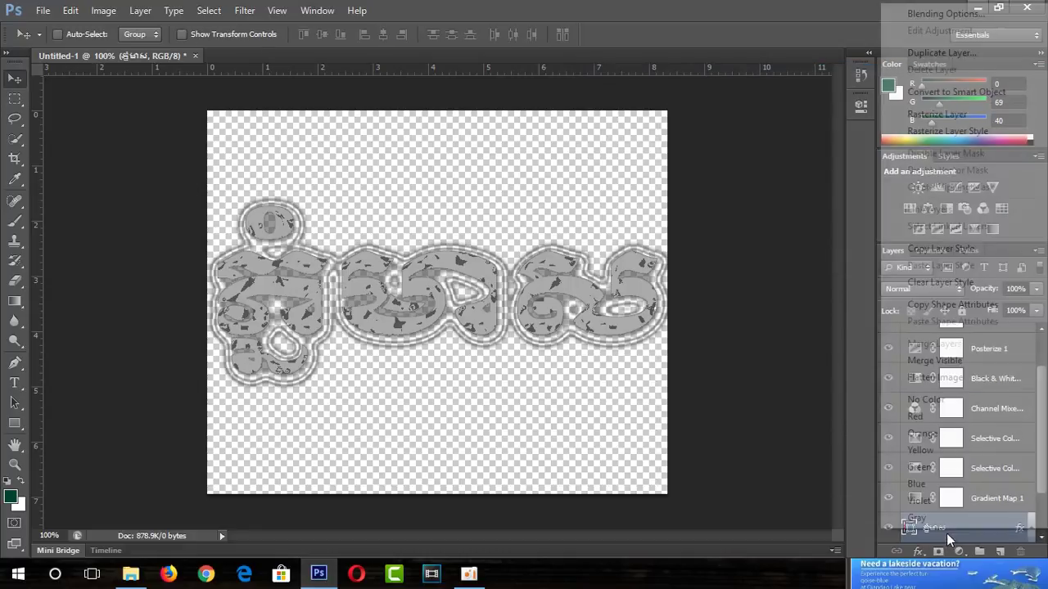
{"action": "left_click", "coordinate": [942, 14]}
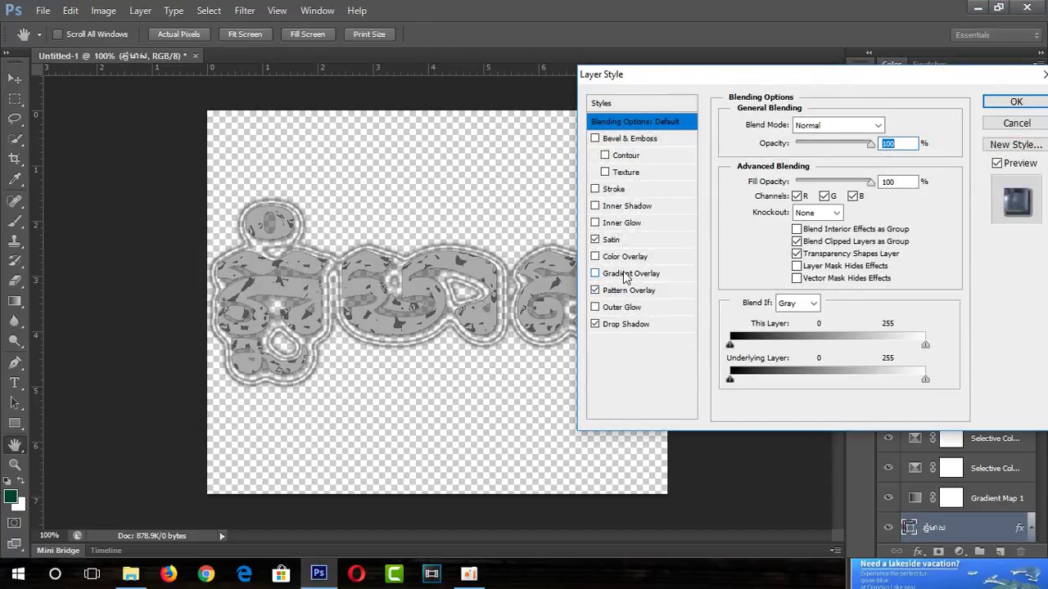
{"action": "left_click", "coordinate": [624, 274]}
{"action": "left_click", "coordinate": [598, 273]}
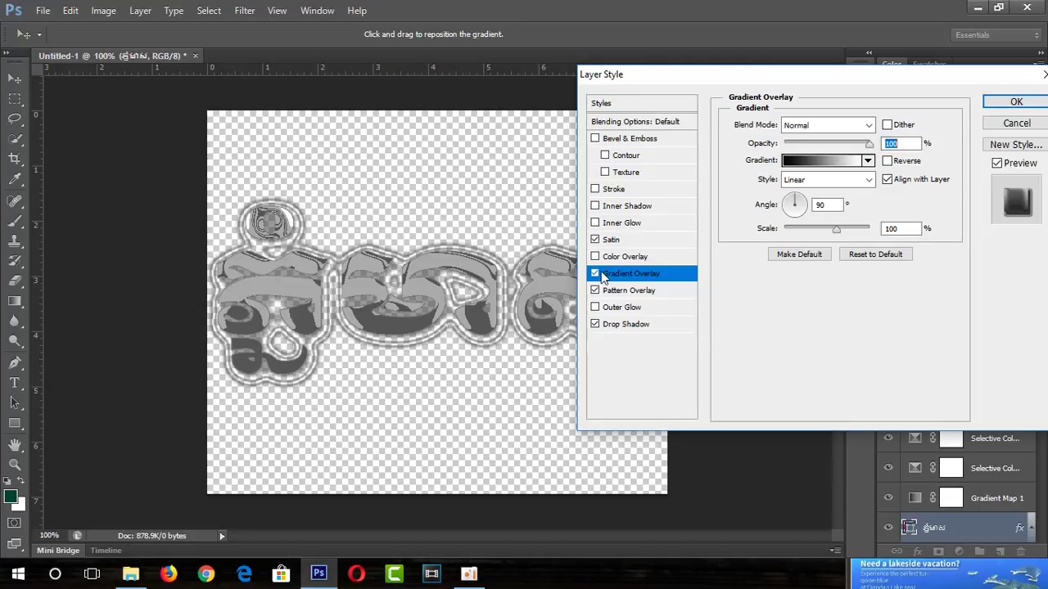
{"action": "left_click", "coordinate": [598, 273]}
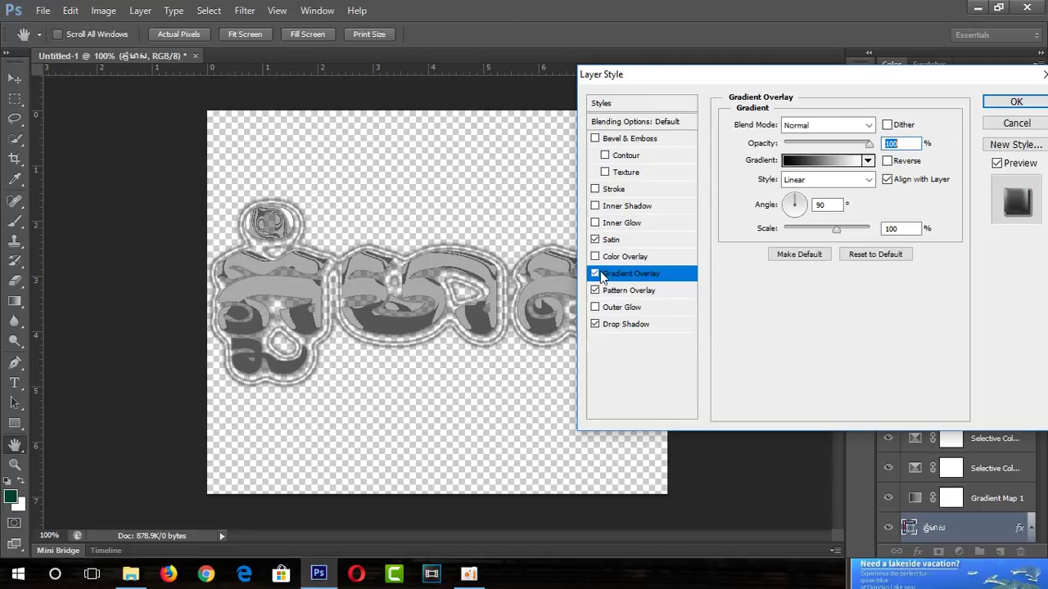
Try several gradient presets, settle on blue-yellow, then switch Gradient Overlay off
{"action": "left_click", "coordinate": [868, 160]}
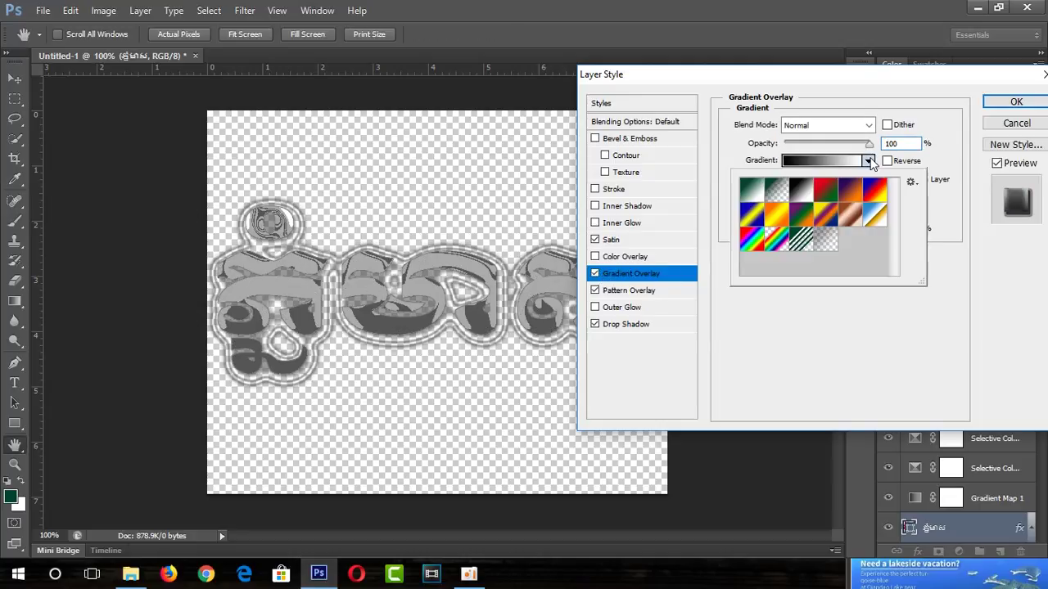
{"action": "left_click", "coordinate": [827, 215]}
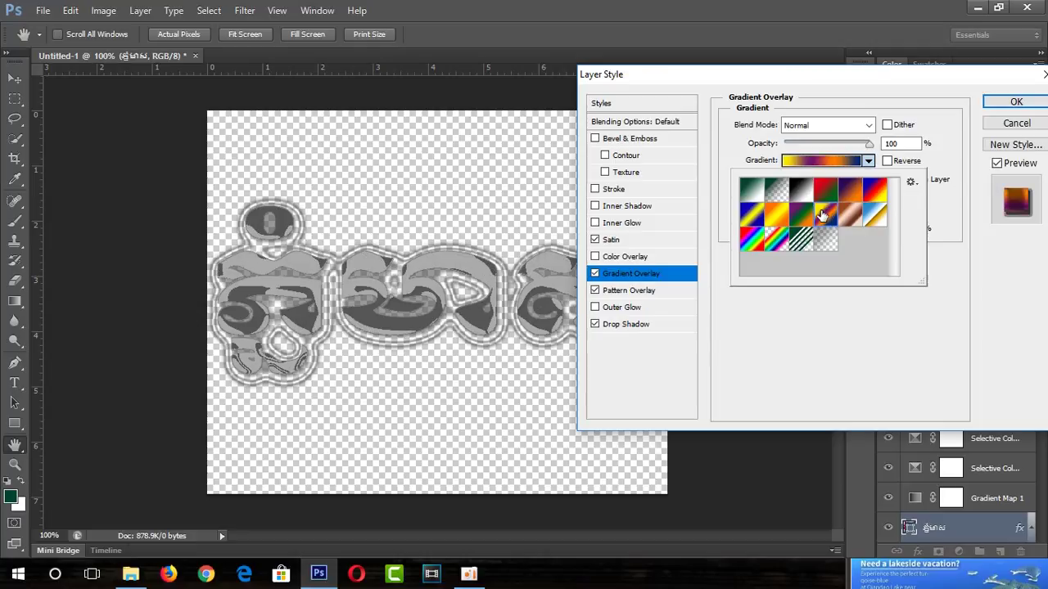
{"action": "left_click", "coordinate": [771, 220]}
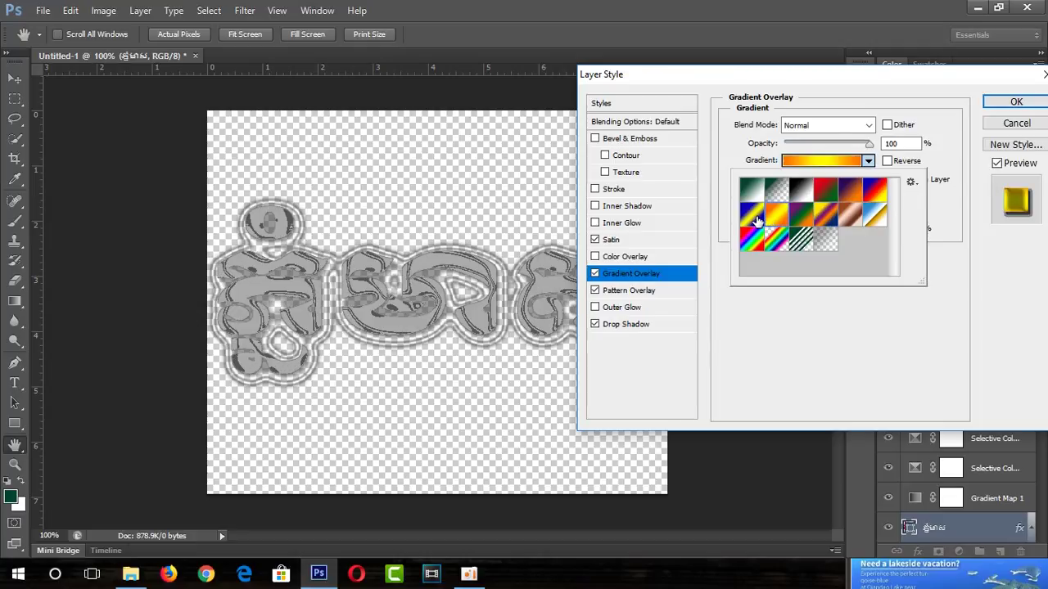
{"action": "left_click", "coordinate": [752, 215]}
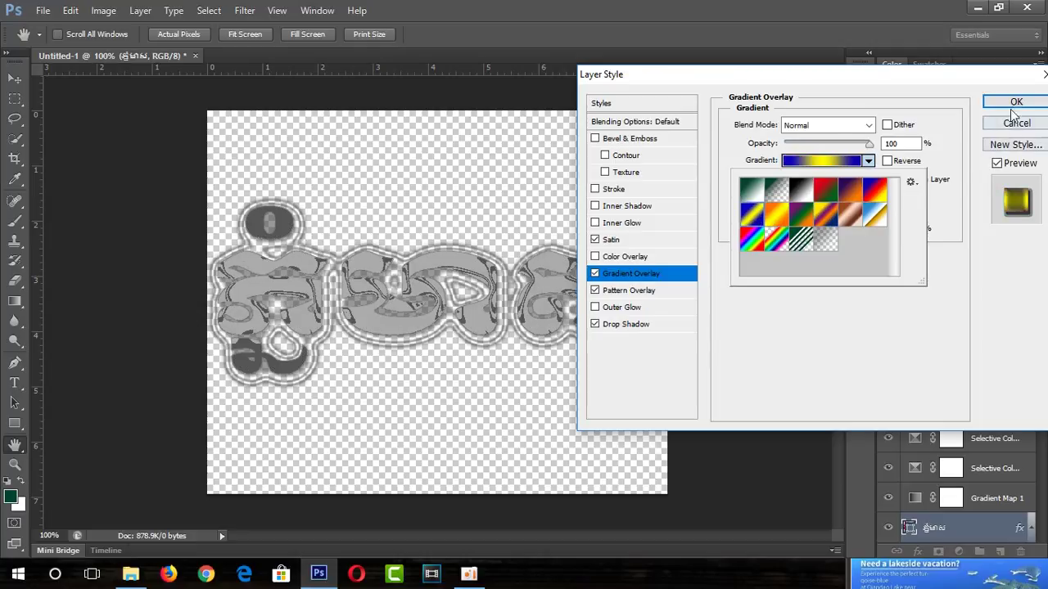
{"action": "left_click", "coordinate": [595, 274]}
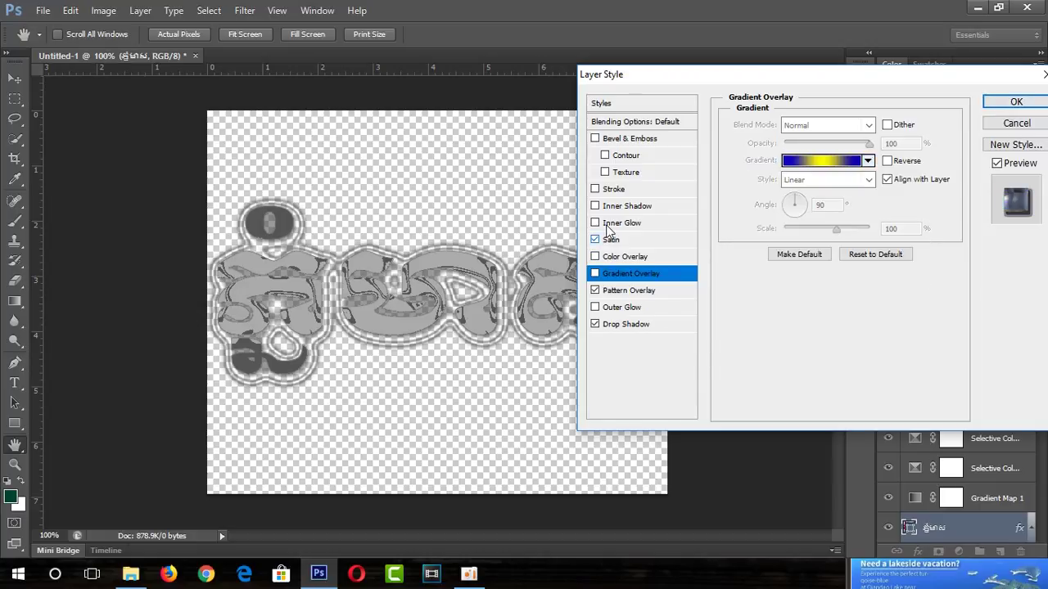
Enable Inner Shadow and Color Overlay, and turn Satin off
{"action": "left_click", "coordinate": [596, 223]}
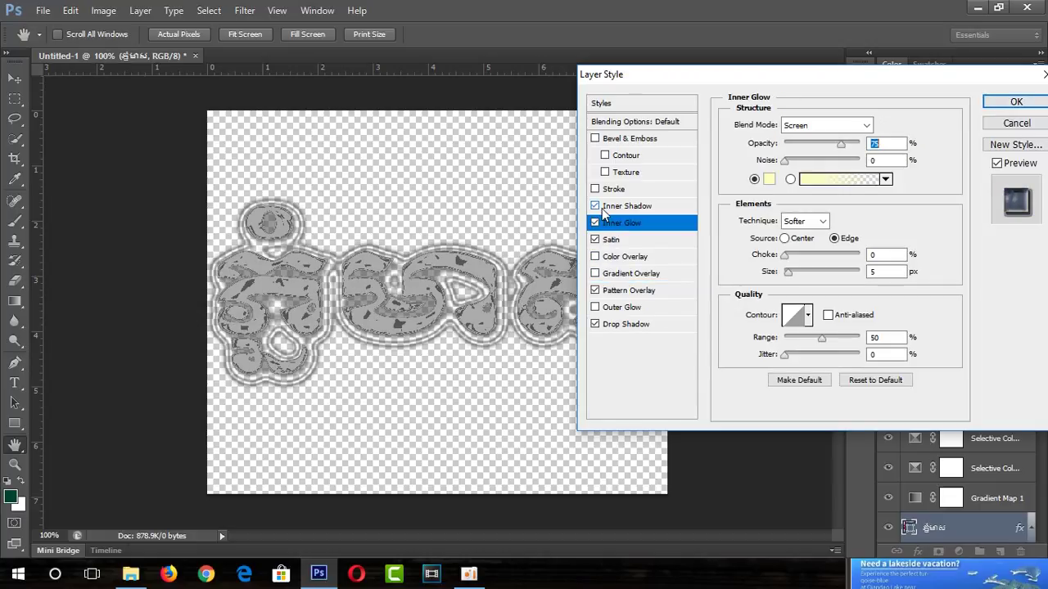
{"action": "left_click", "coordinate": [595, 206]}
{"action": "left_click", "coordinate": [596, 240]}
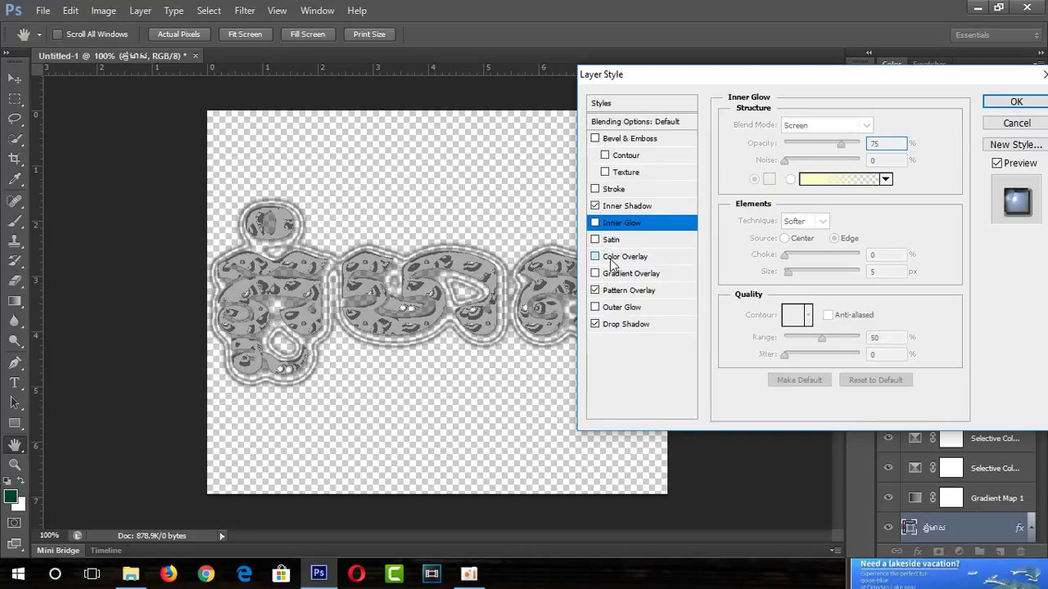
{"action": "left_click", "coordinate": [595, 256]}
Try dark red and green shades for the Color Overlay colour
{"action": "left_click", "coordinate": [899, 127]}
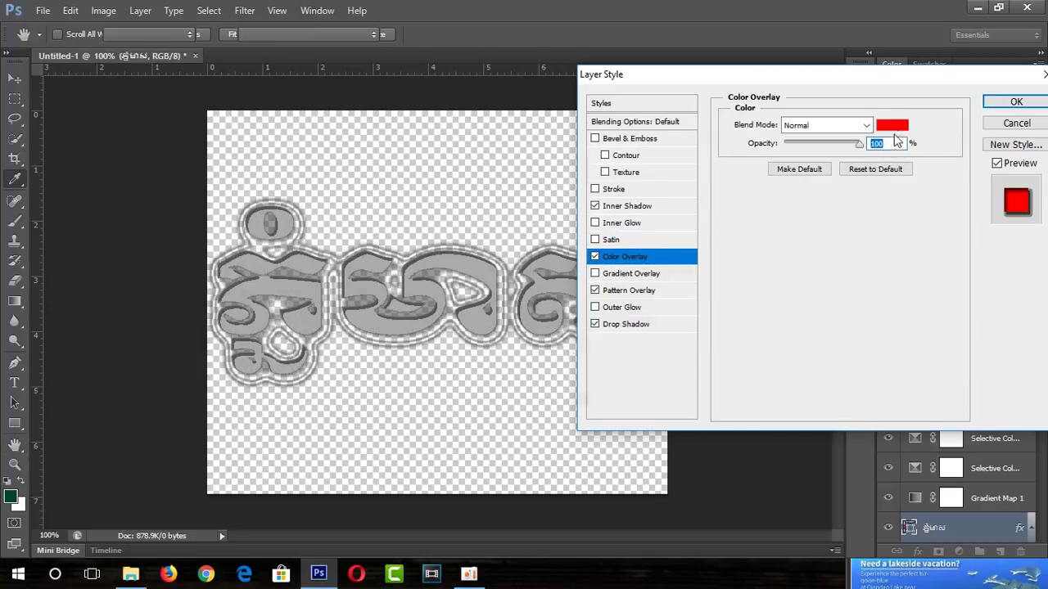
{"action": "left_click", "coordinate": [745, 271]}
{"action": "left_click_drag", "start_coordinate": [745, 271], "coordinate": [753, 298]}
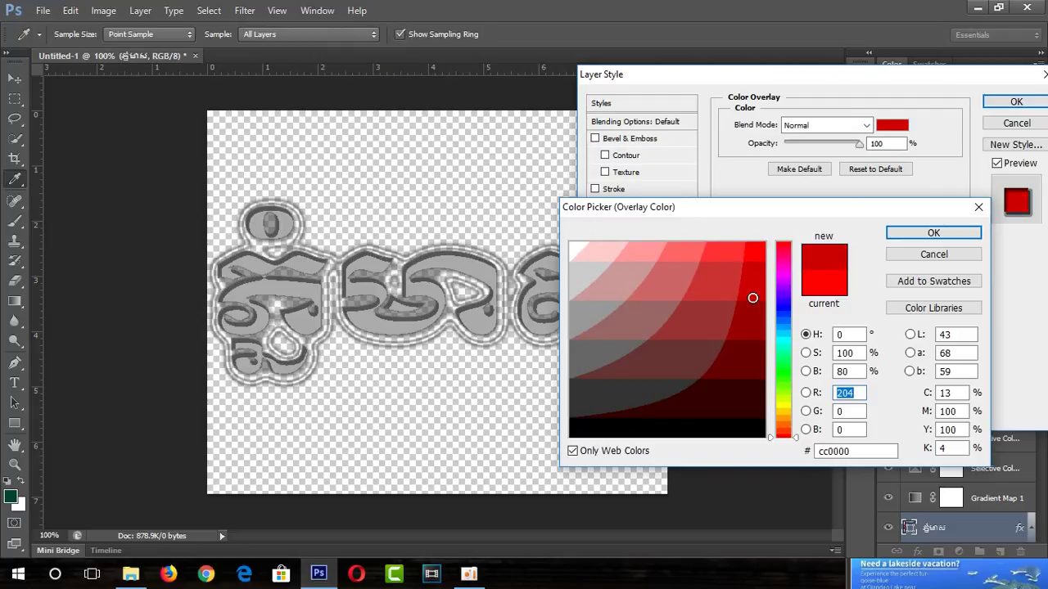
{"action": "left_click_drag", "start_coordinate": [785, 347], "coordinate": [783, 387]}
{"action": "left_click_drag", "start_coordinate": [719, 257], "coordinate": [742, 253]}
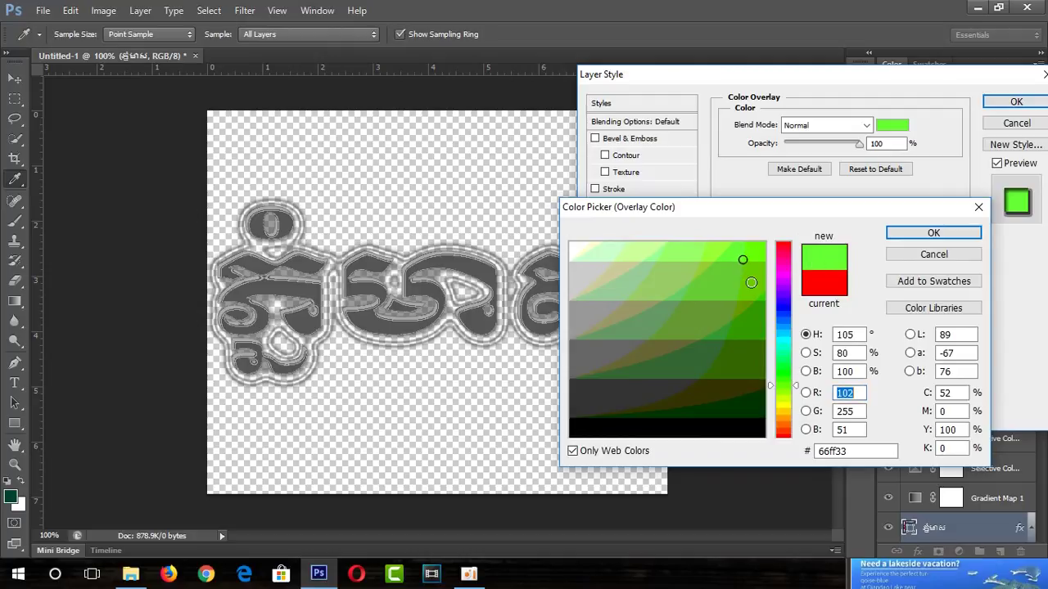
{"action": "left_click", "coordinate": [751, 283]}
{"action": "left_click", "coordinate": [726, 298]}
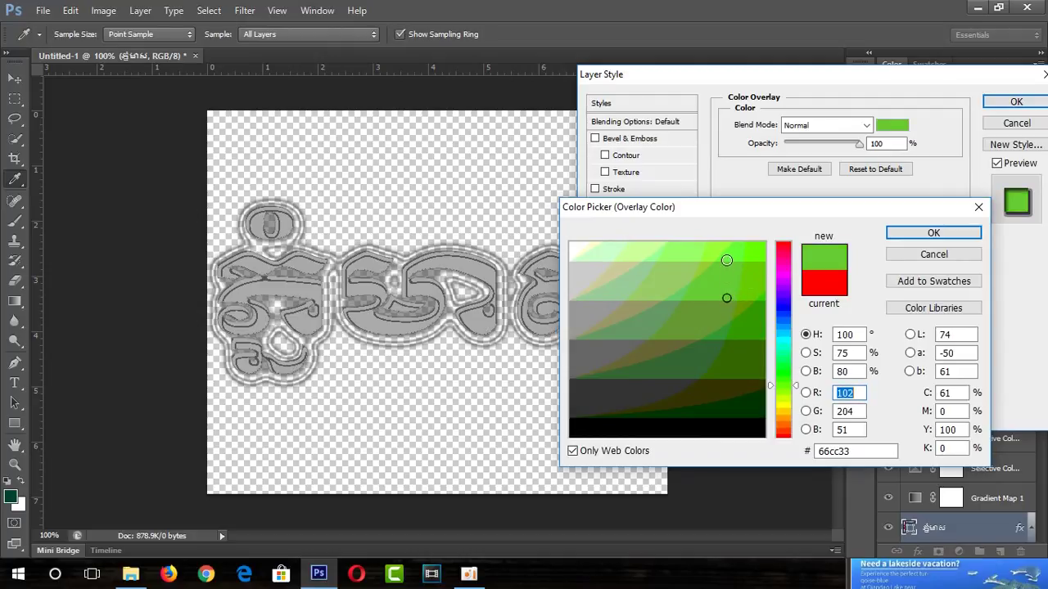
{"action": "left_click", "coordinate": [725, 255]}
{"action": "left_click", "coordinate": [758, 253]}
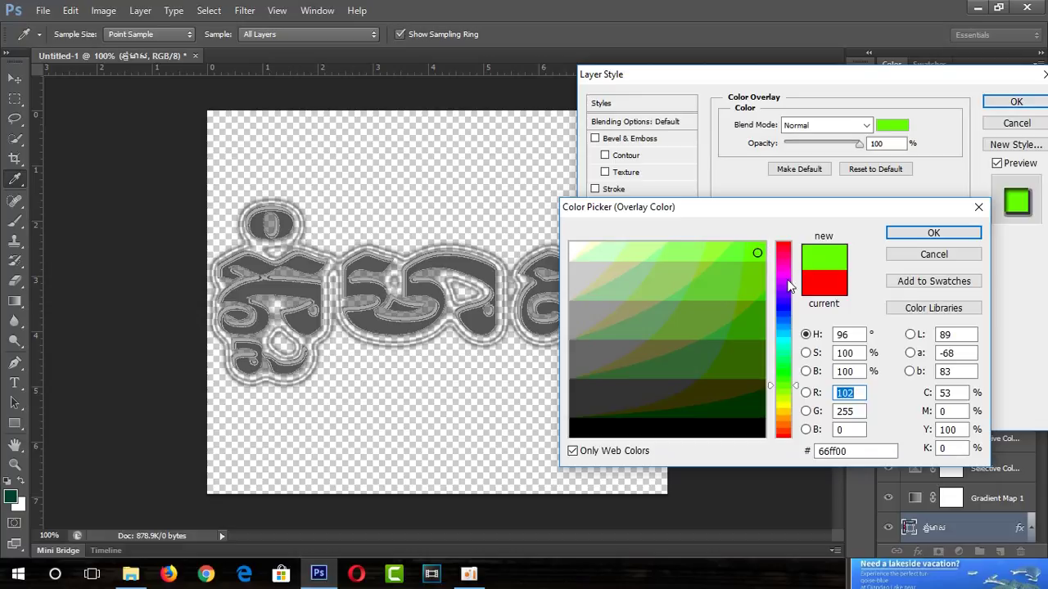
Set the Color Overlay colour to bright pink ff0099
{"action": "left_click", "coordinate": [785, 262]}
{"action": "left_click", "coordinate": [754, 273]}
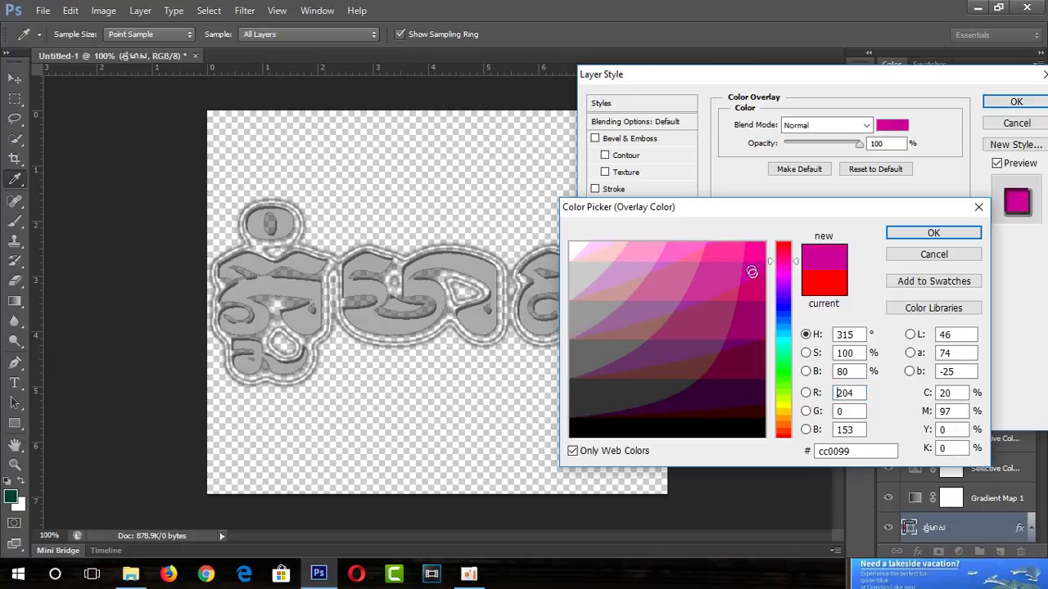
{"action": "left_click", "coordinate": [754, 252]}
{"action": "left_click", "coordinate": [933, 232]}
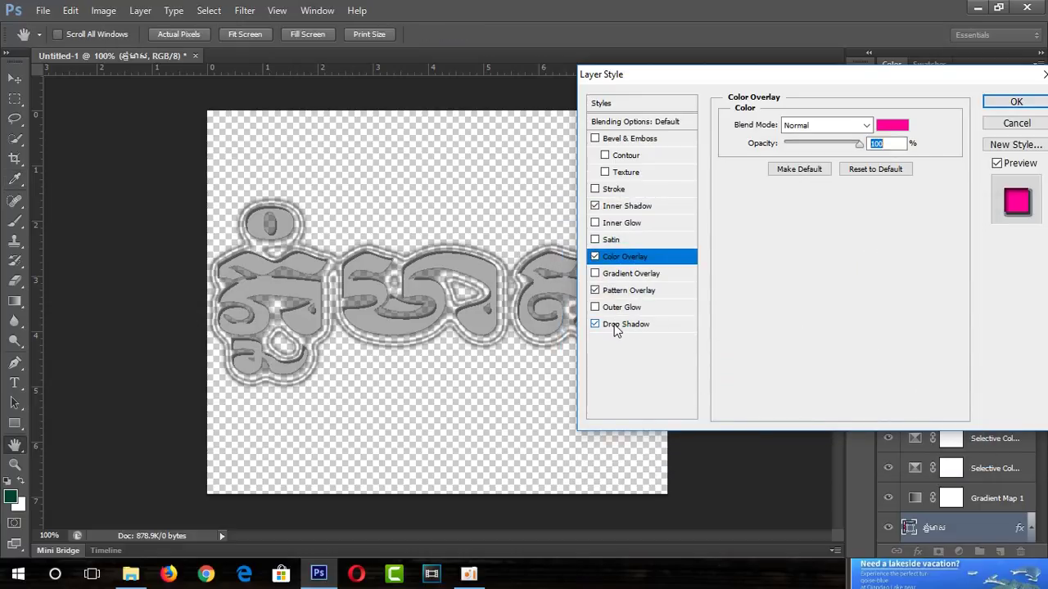
{"action": "left_click", "coordinate": [612, 327]}
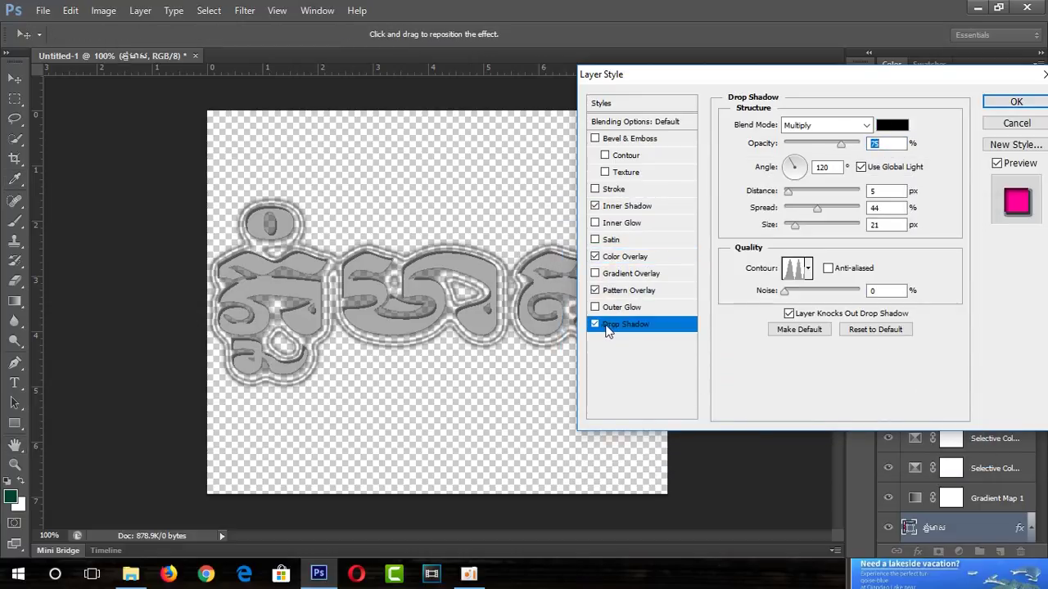
Turn off Drop Shadow and try magenta, green and purple Color Overlay hues
{"action": "left_click", "coordinate": [595, 324]}
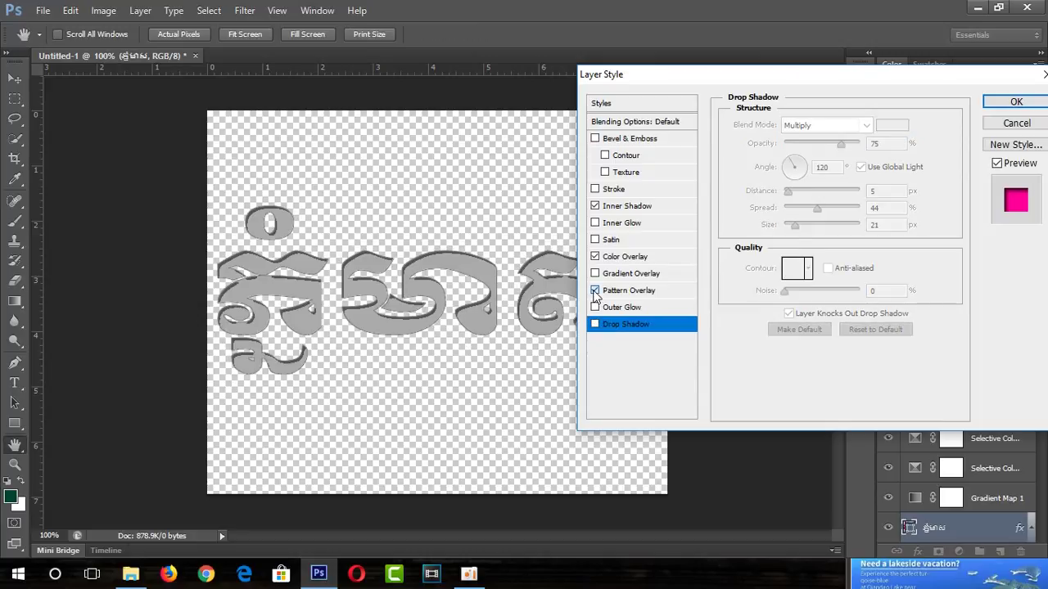
{"action": "left_click", "coordinate": [626, 256]}
{"action": "left_click", "coordinate": [893, 125]}
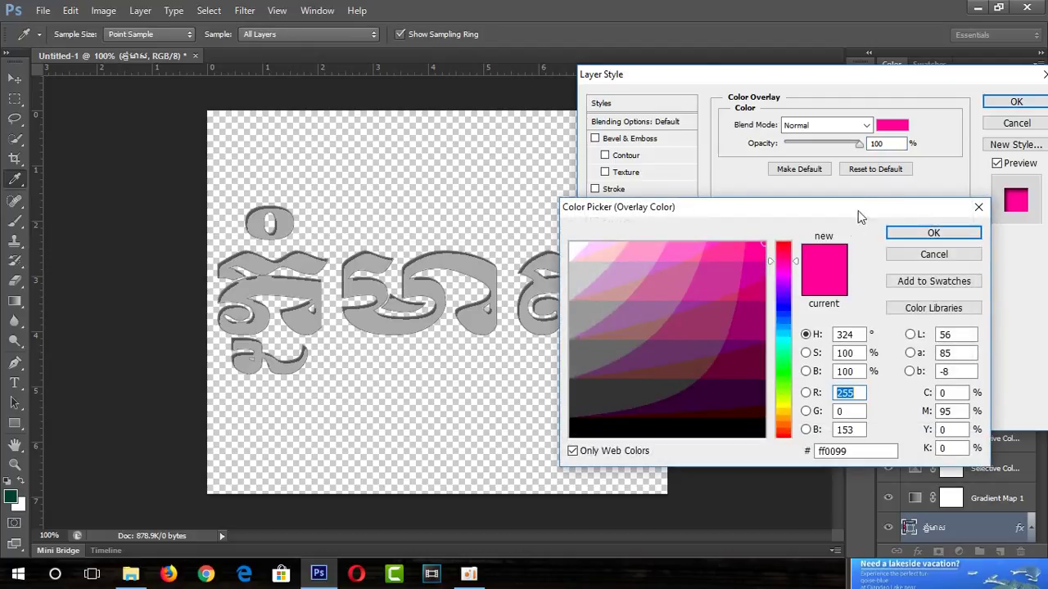
{"action": "left_click", "coordinate": [740, 325]}
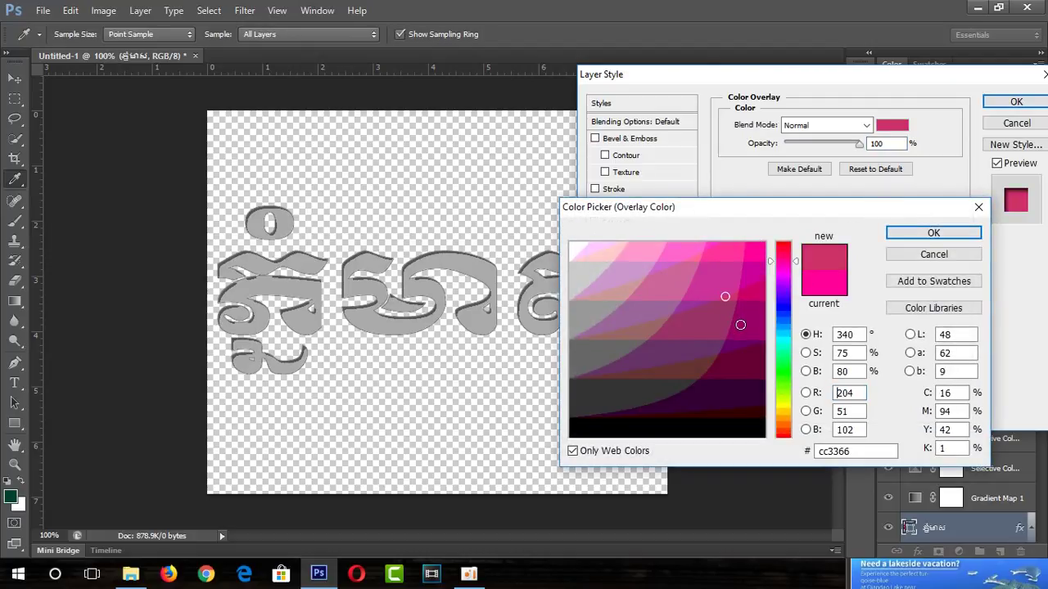
{"action": "left_click", "coordinate": [784, 370]}
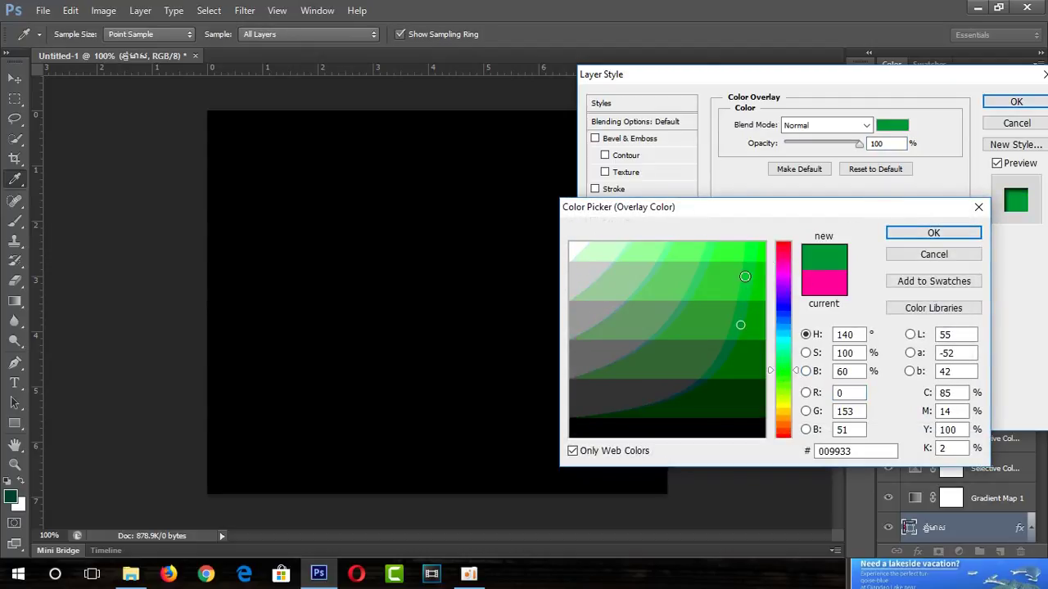
{"action": "left_click", "coordinate": [746, 258]}
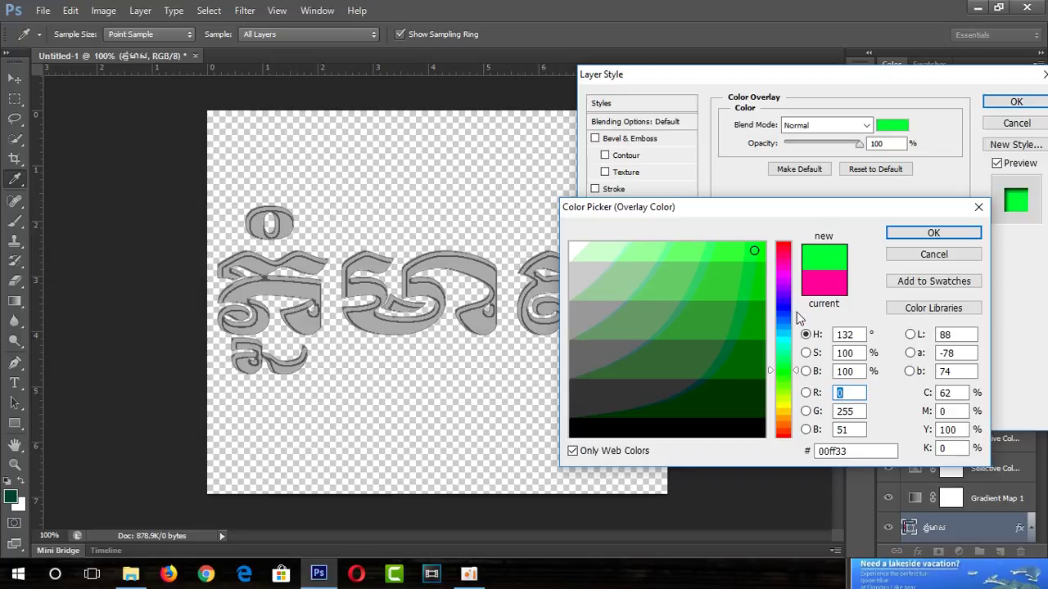
{"action": "left_click", "coordinate": [778, 294]}
{"action": "left_click", "coordinate": [782, 319]}
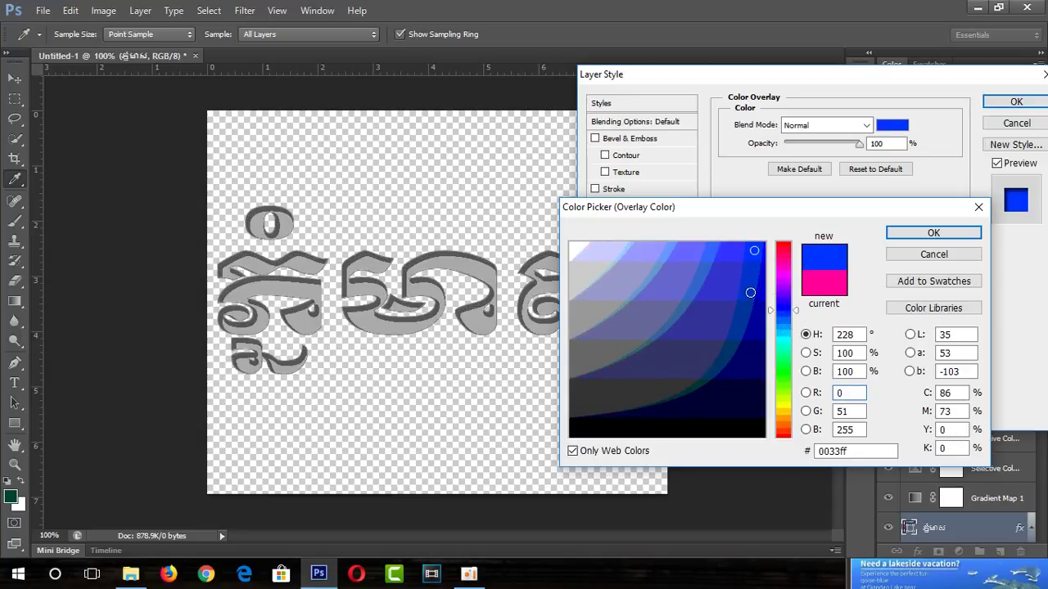
Set the Color Overlay to bright blue 0033ff and add a Stroke outline
{"action": "left_click", "coordinate": [757, 326]}
{"action": "left_click", "coordinate": [759, 340]}
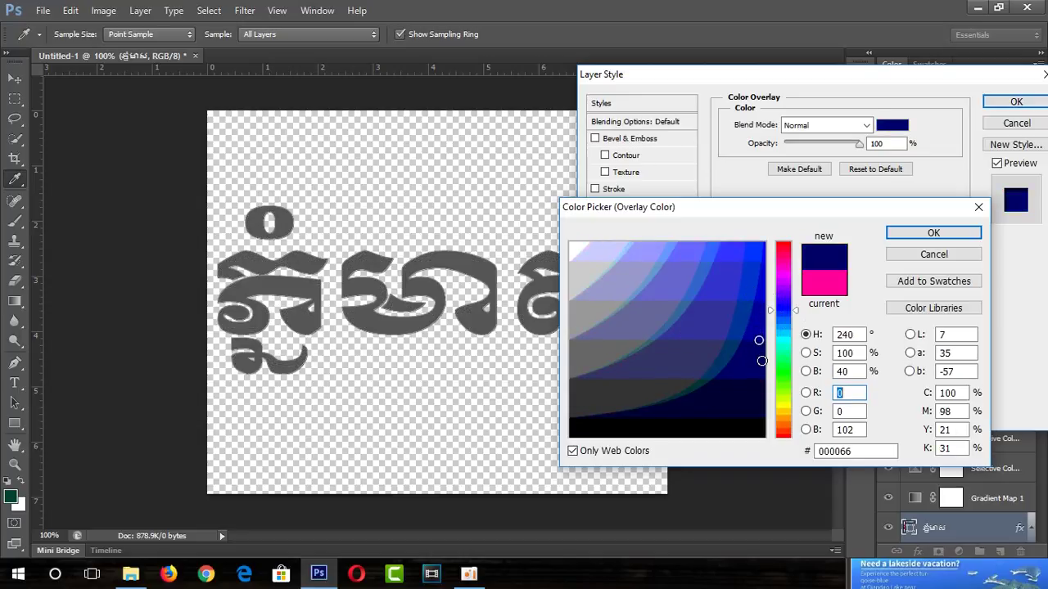
{"action": "left_click", "coordinate": [706, 332]}
{"action": "left_click", "coordinate": [713, 294]}
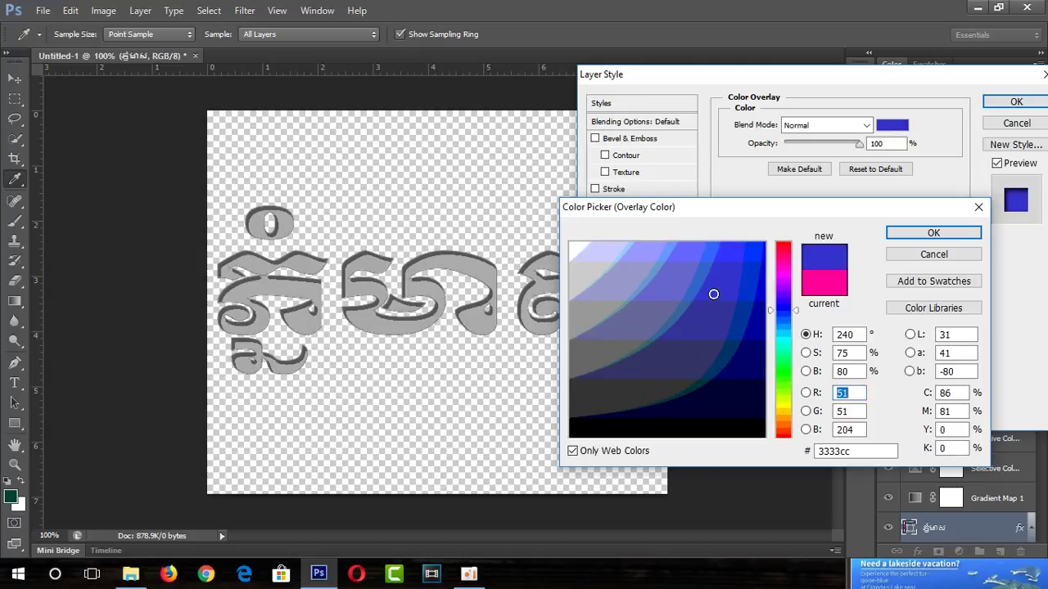
{"action": "left_click", "coordinate": [744, 263]}
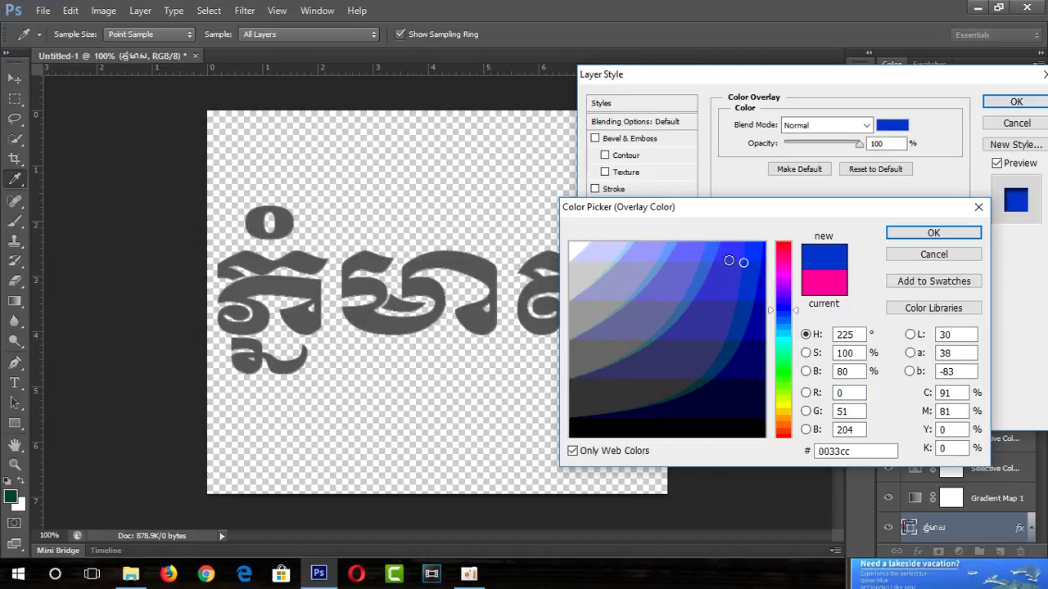
{"action": "left_click", "coordinate": [755, 248]}
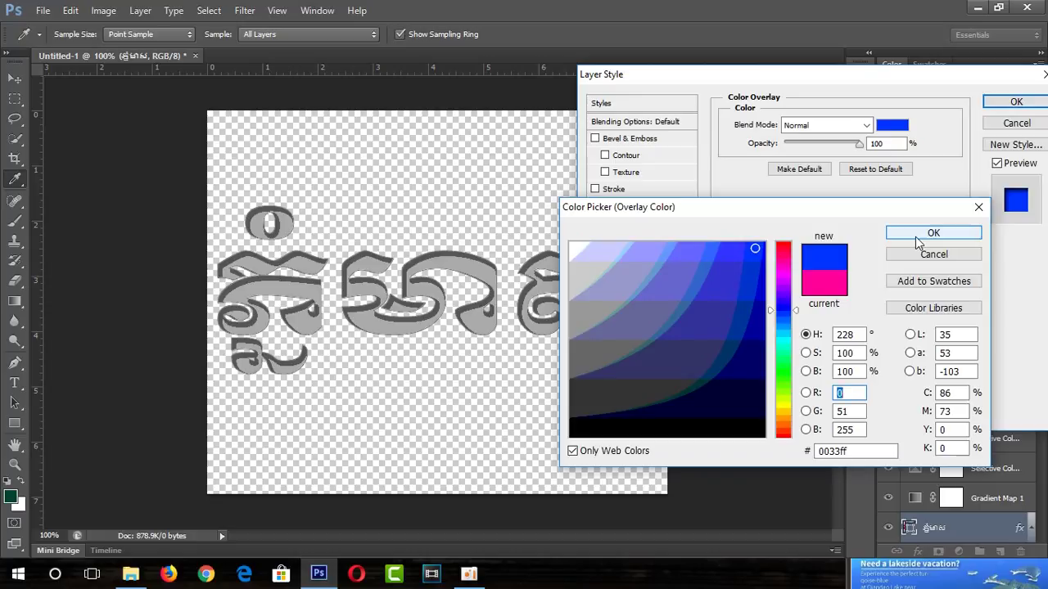
{"action": "left_click", "coordinate": [930, 235]}
{"action": "left_click", "coordinate": [595, 190]}
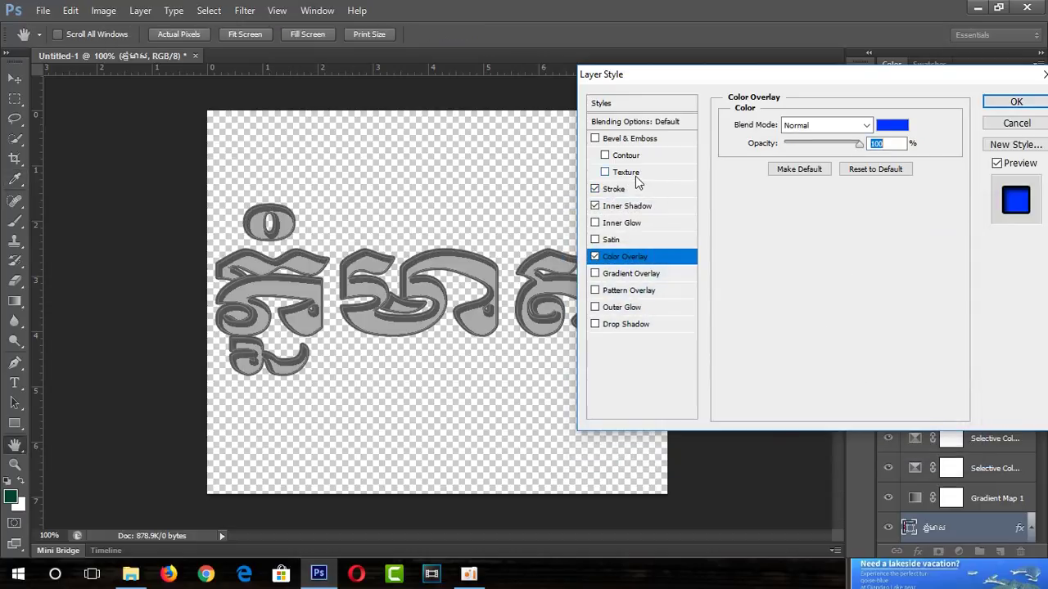
{"action": "left_click", "coordinate": [643, 190]}
Change the stroke colour from black, trying several red and orange-brown hues
{"action": "left_click", "coordinate": [770, 232]}
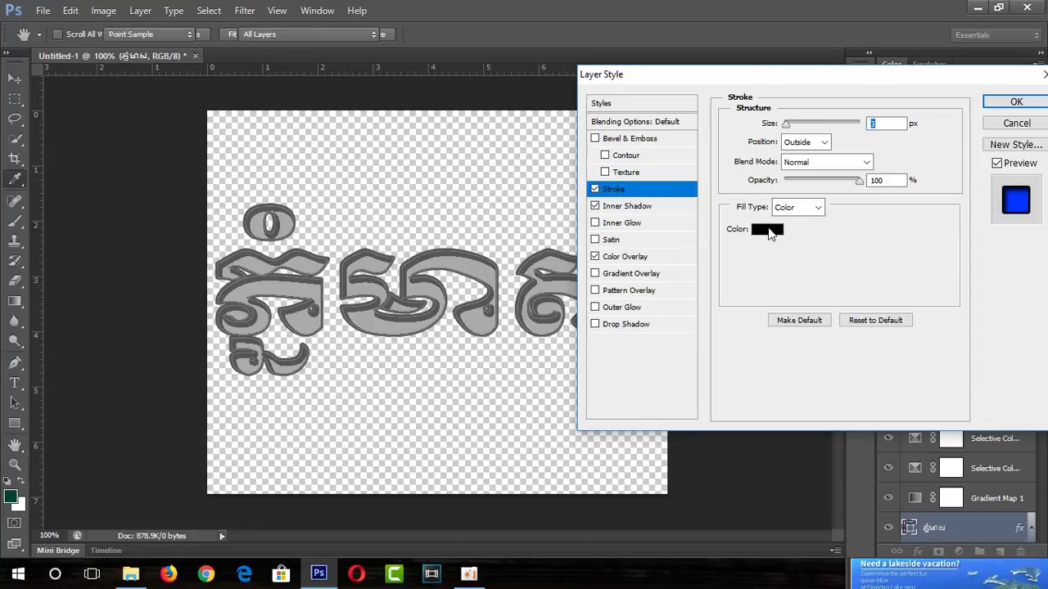
{"action": "left_click_drag", "start_coordinate": [749, 267], "coordinate": [758, 246]}
{"action": "left_click", "coordinate": [719, 293]}
{"action": "left_click", "coordinate": [732, 324]}
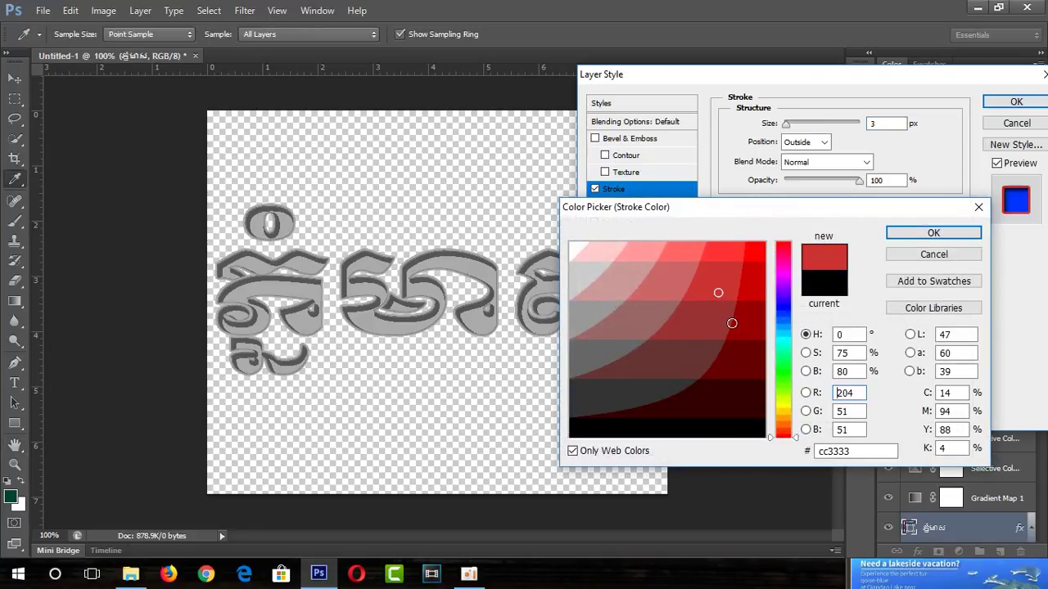
{"action": "left_click", "coordinate": [781, 307]}
{"action": "left_click", "coordinate": [780, 355]}
{"action": "left_click", "coordinate": [786, 422]}
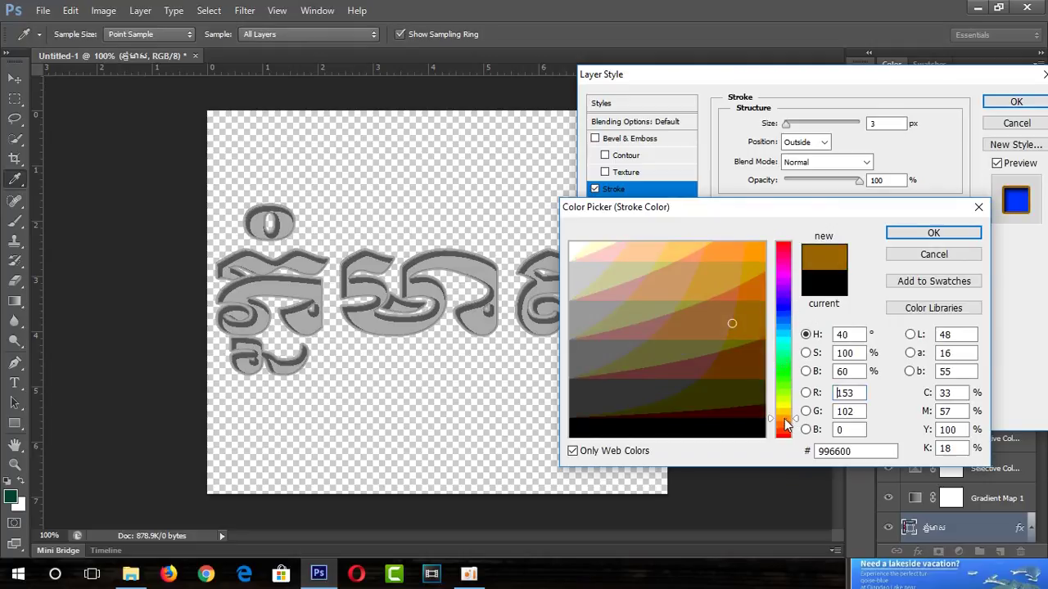
Set the stroke colour to dark crimson 990033 and add a textured Bevel & Emboss
{"action": "left_click", "coordinate": [729, 257]}
{"action": "left_click", "coordinate": [735, 293]}
{"action": "left_click", "coordinate": [733, 325]}
{"action": "left_click", "coordinate": [780, 254]}
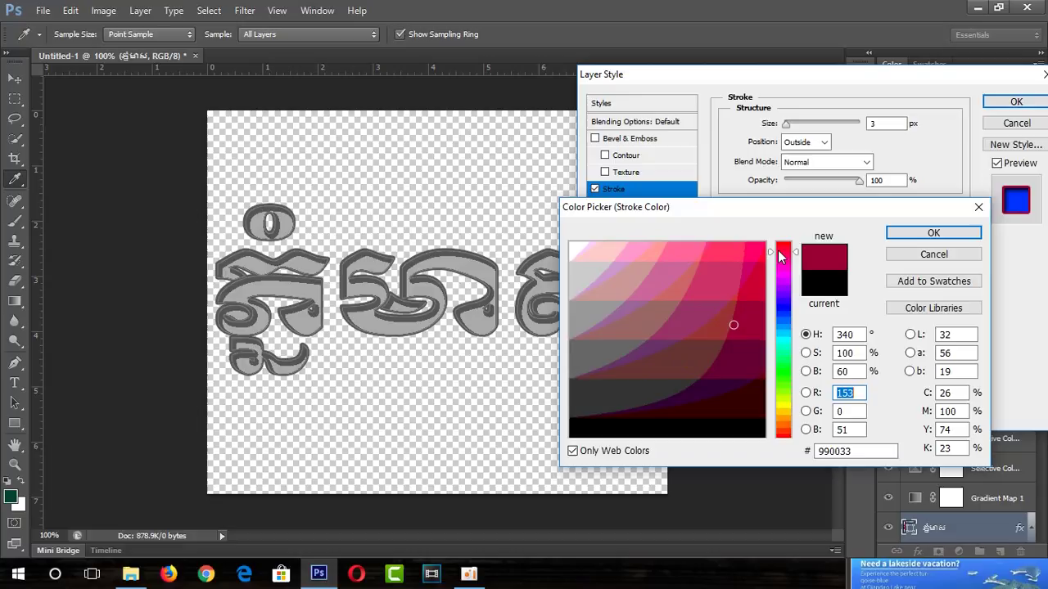
{"action": "left_click", "coordinate": [742, 249]}
{"action": "left_click_drag", "start_coordinate": [740, 270], "coordinate": [744, 307]}
{"action": "left_click", "coordinate": [933, 233]}
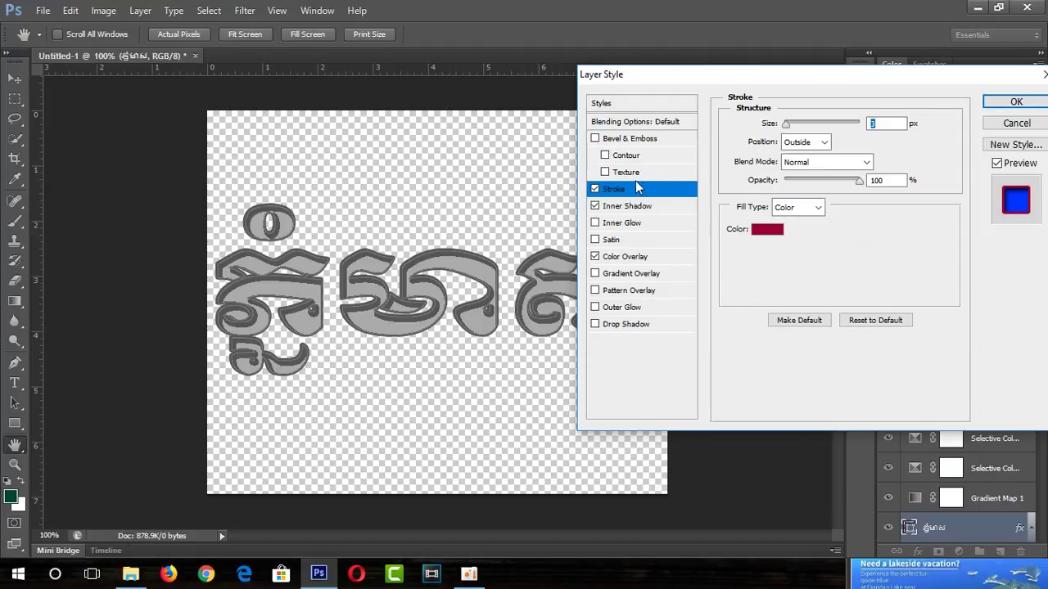
{"action": "left_click", "coordinate": [605, 172]}
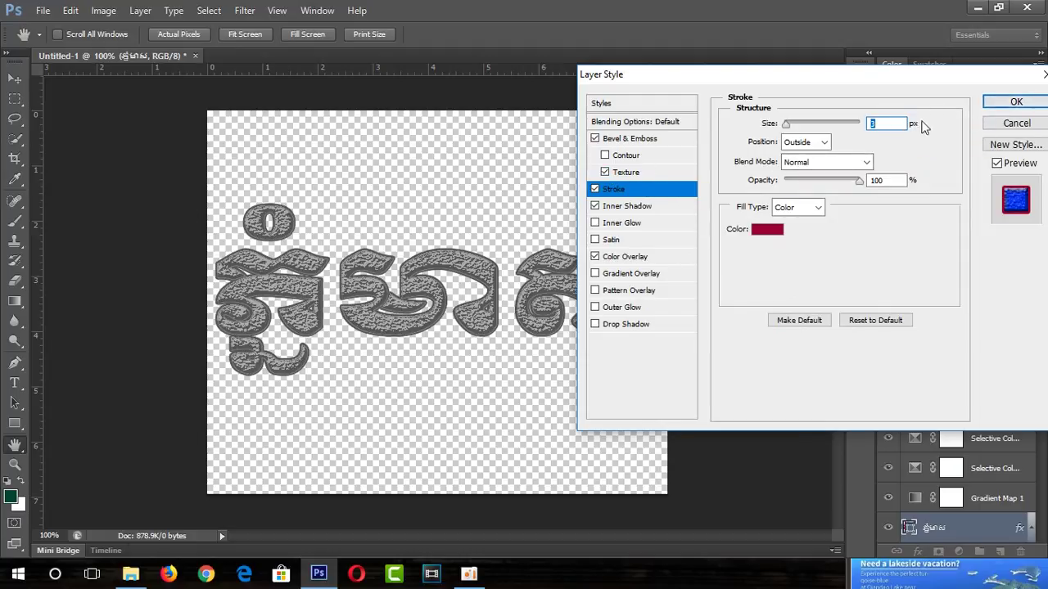
Set the outside stroke size to 7 px and apply the layer style
{"action": "left_click", "coordinate": [785, 124]}
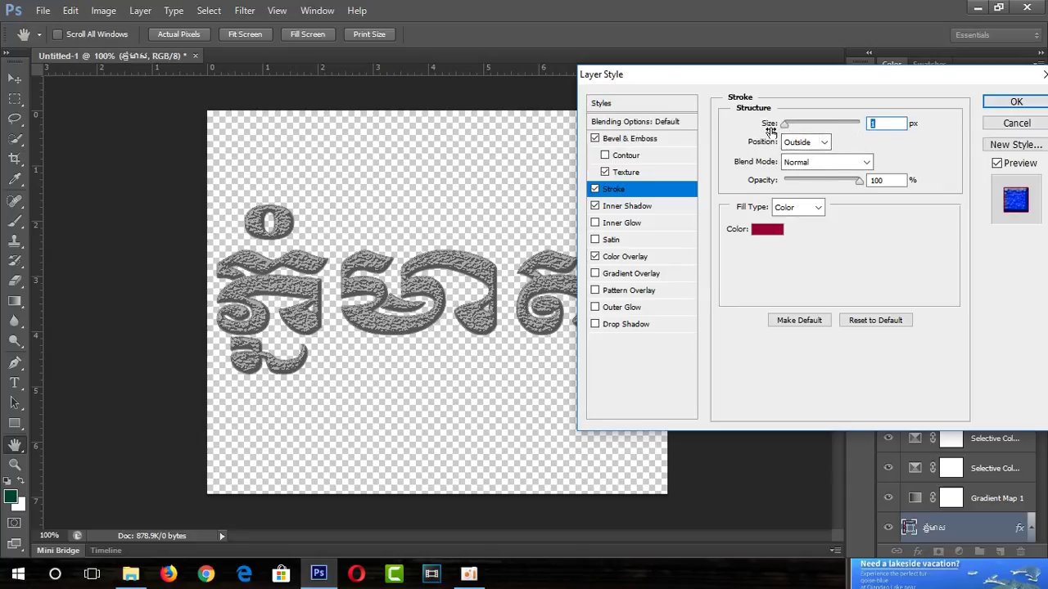
{"action": "left_click_drag", "start_coordinate": [787, 129], "coordinate": [789, 128]}
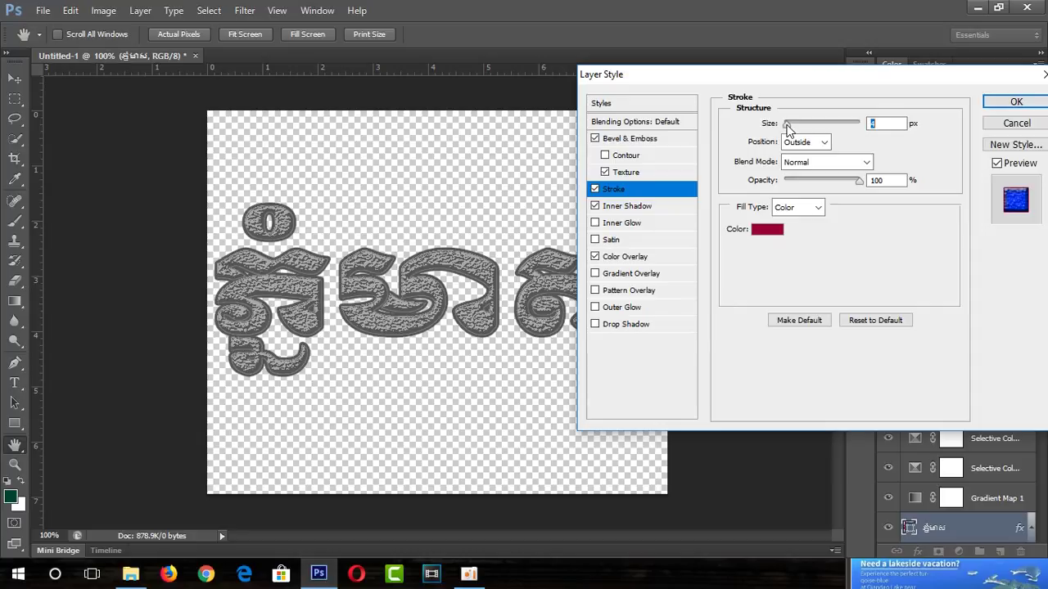
{"action": "mouse_move", "coordinate": [795, 124]}
{"action": "left_mouse_down"}
{"action": "mouse_move", "coordinate": [783, 127]}
{"action": "mouse_move", "coordinate": [799, 141]}
{"action": "mouse_move", "coordinate": [790, 144]}
{"action": "left_mouse_up"}
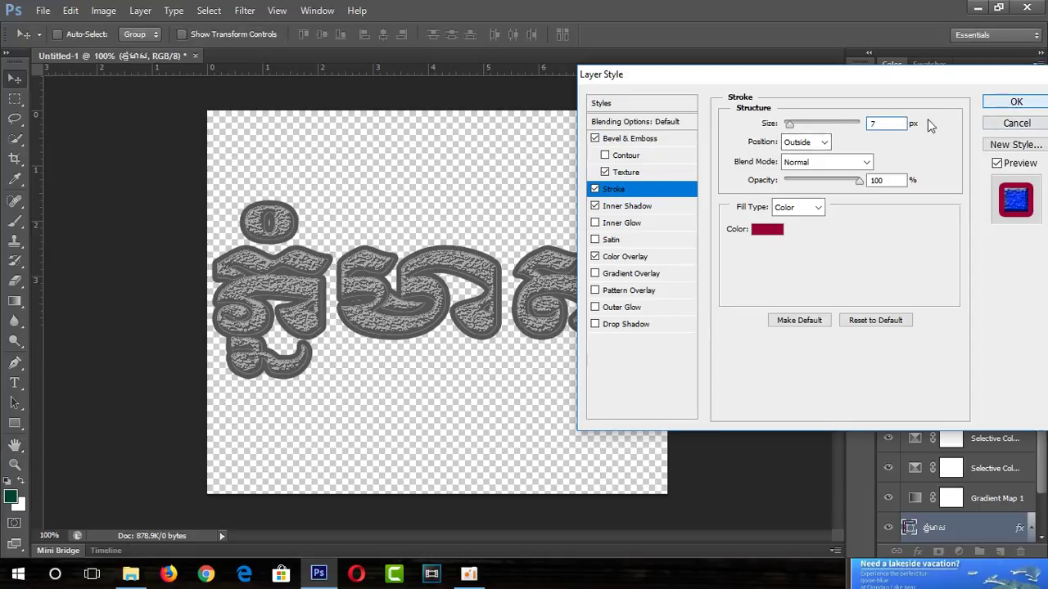
{"action": "key", "text": "Return"}
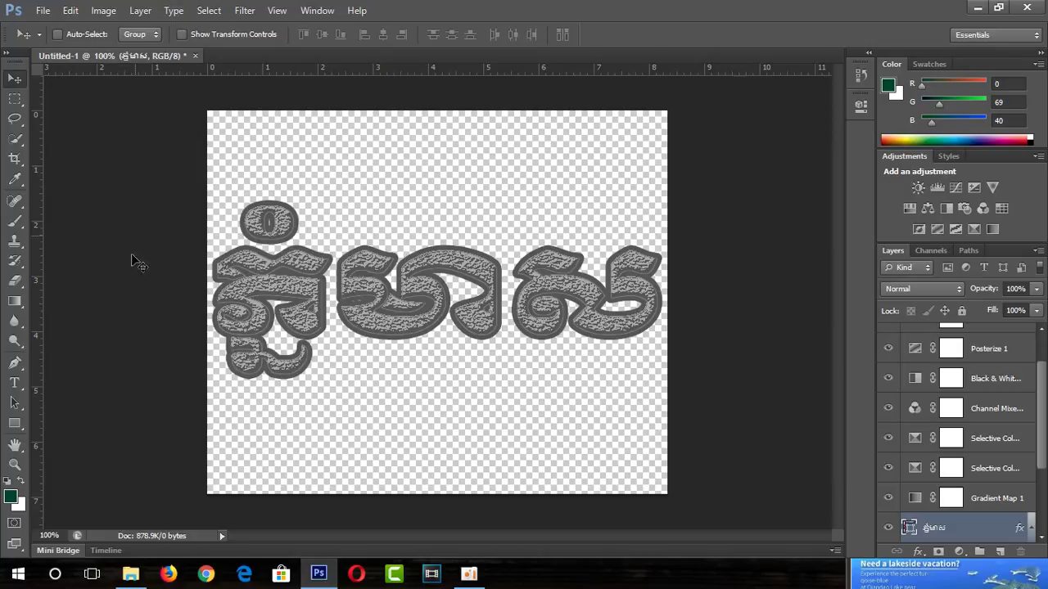
Choose the Khmer OS Muol font and start a new empty text layer on the canvas
{"action": "left_click", "coordinate": [15, 383]}
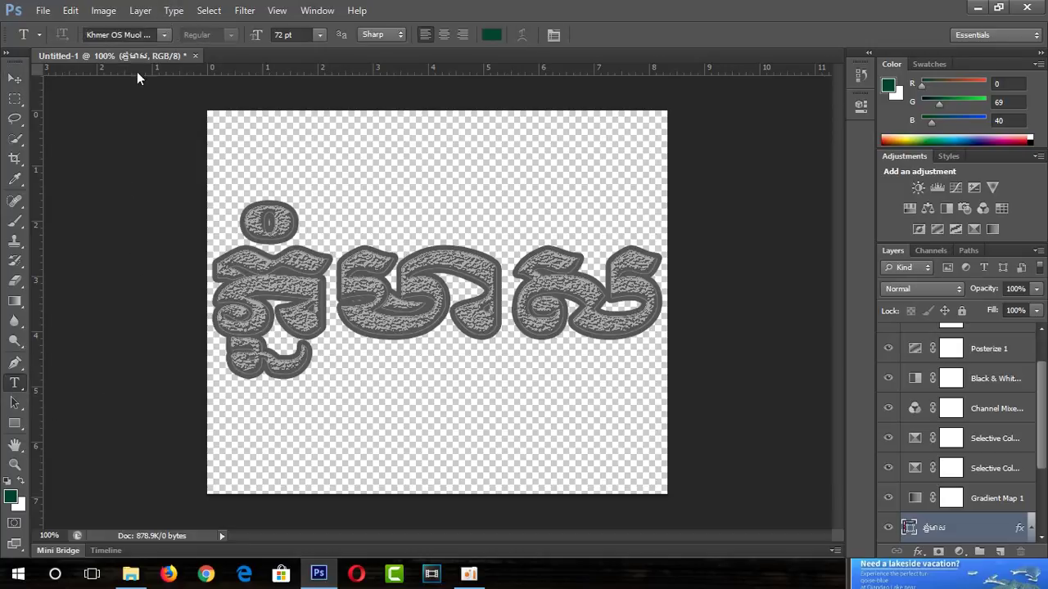
{"action": "left_click", "coordinate": [164, 35]}
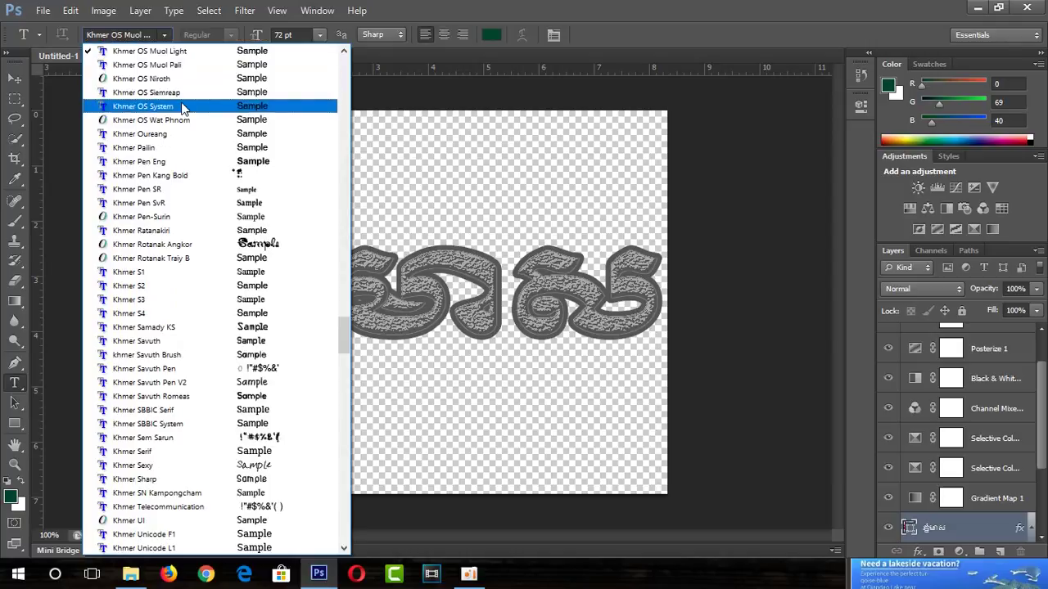
{"action": "left_click", "coordinate": [173, 70]}
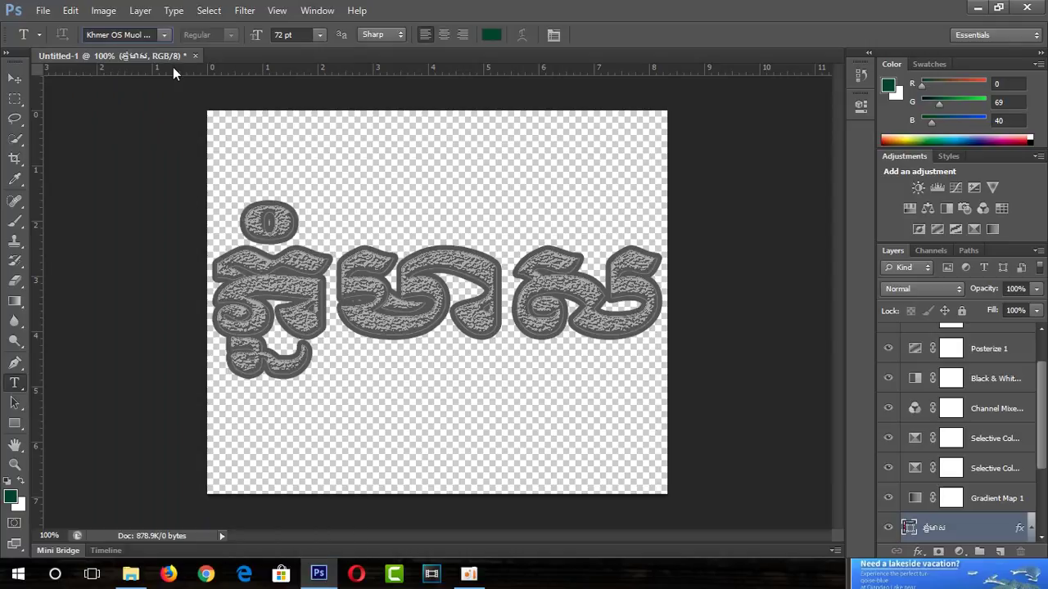
{"action": "left_click", "coordinate": [168, 35]}
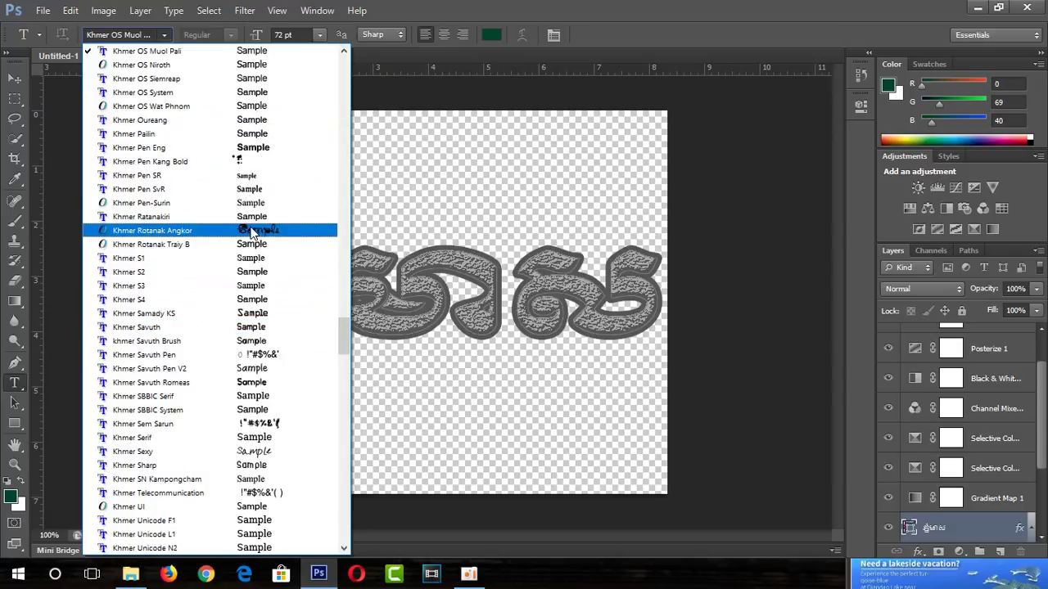
{"action": "left_click", "coordinate": [192, 230]}
{"action": "left_click", "coordinate": [167, 36]}
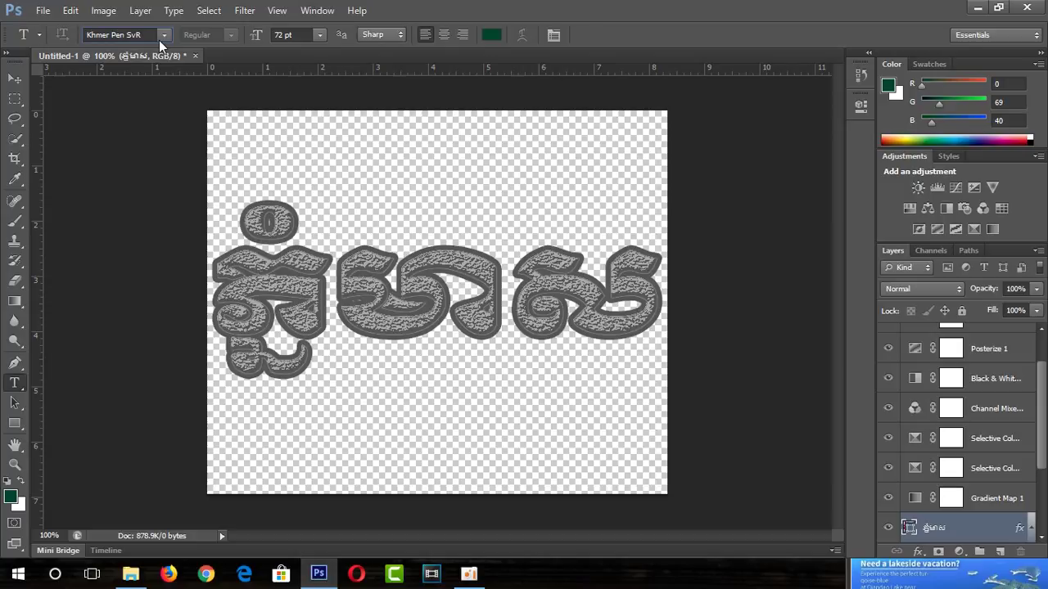
{"action": "key", "text": "Up"}
{"action": "left_click", "coordinate": [128, 156]}
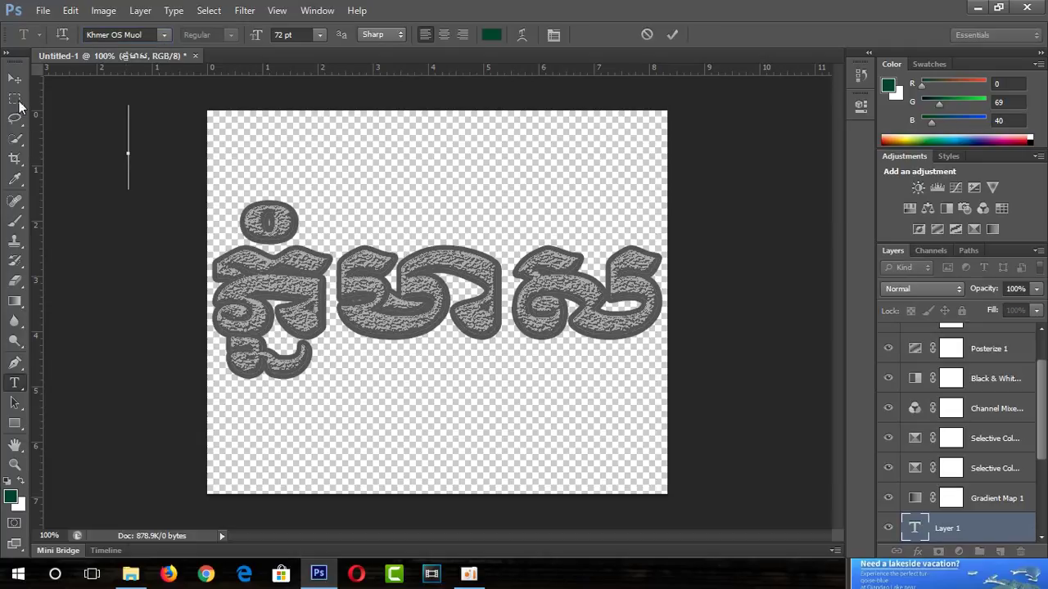
{"action": "left_click", "coordinate": [14, 79]}
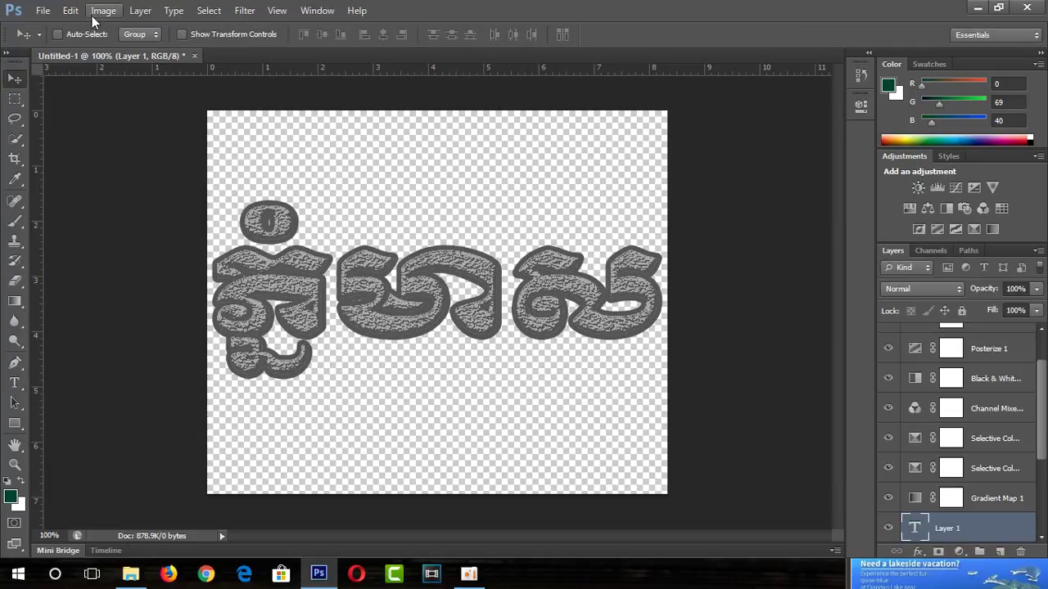
Open a file, browsing to Local Disk (E:) > Images Photoshop > Pic
{"action": "left_click", "coordinate": [40, 12]}
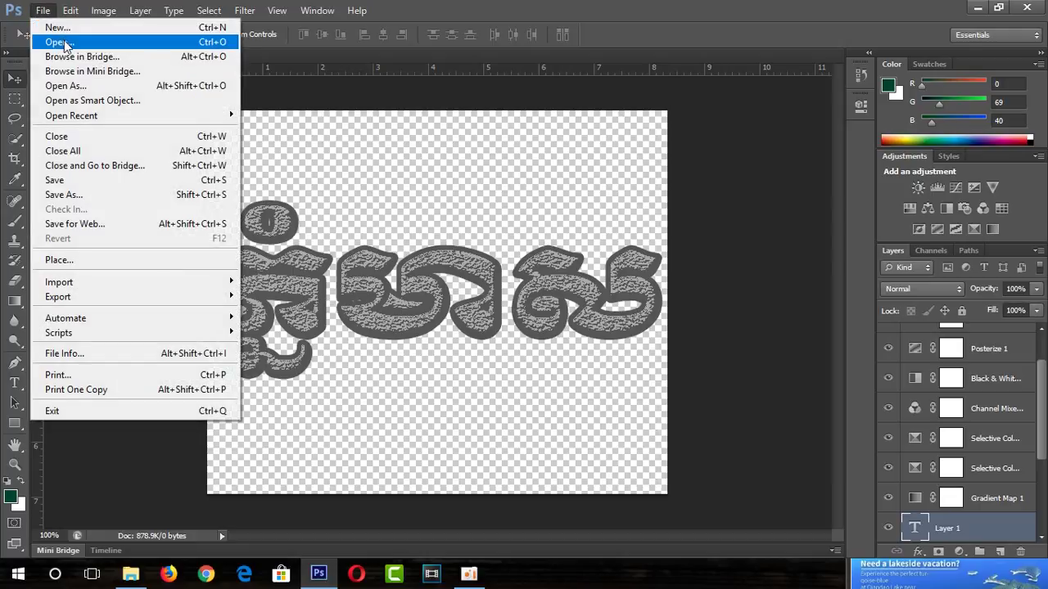
{"action": "left_click", "coordinate": [51, 40]}
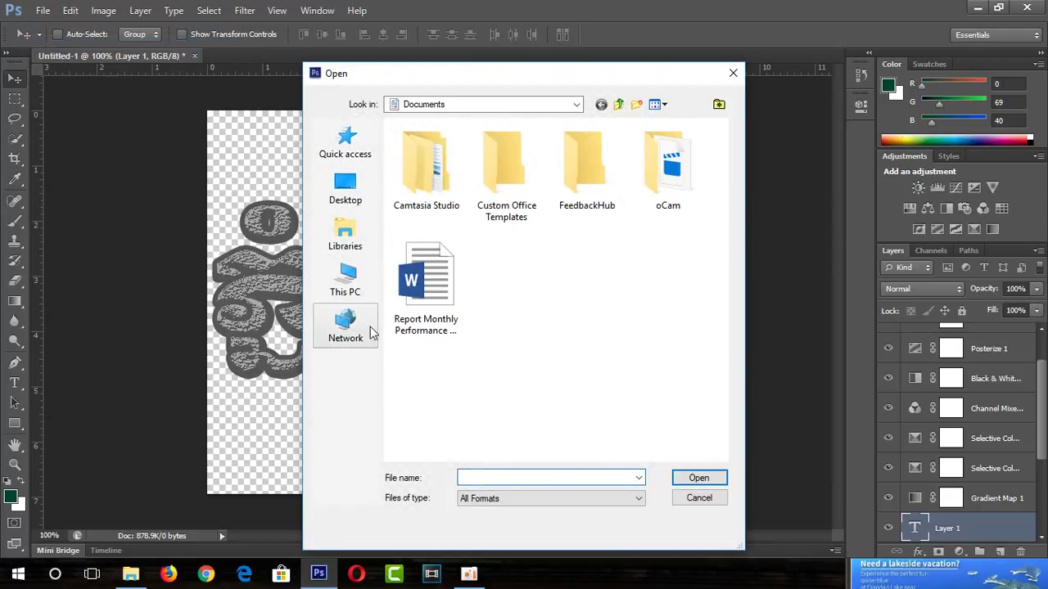
{"action": "left_click", "coordinate": [369, 332]}
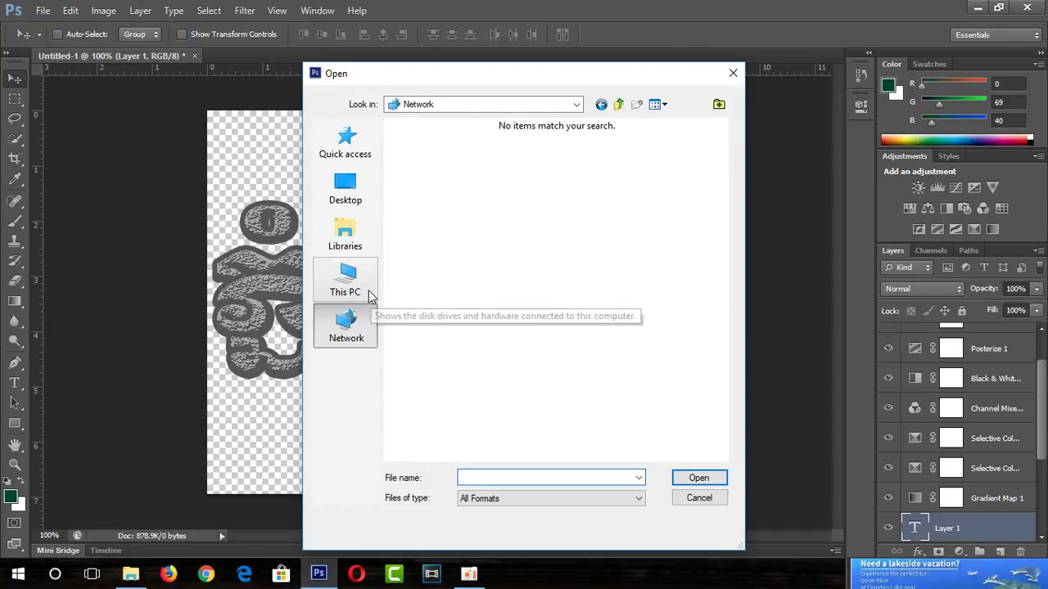
{"action": "left_click", "coordinate": [368, 292]}
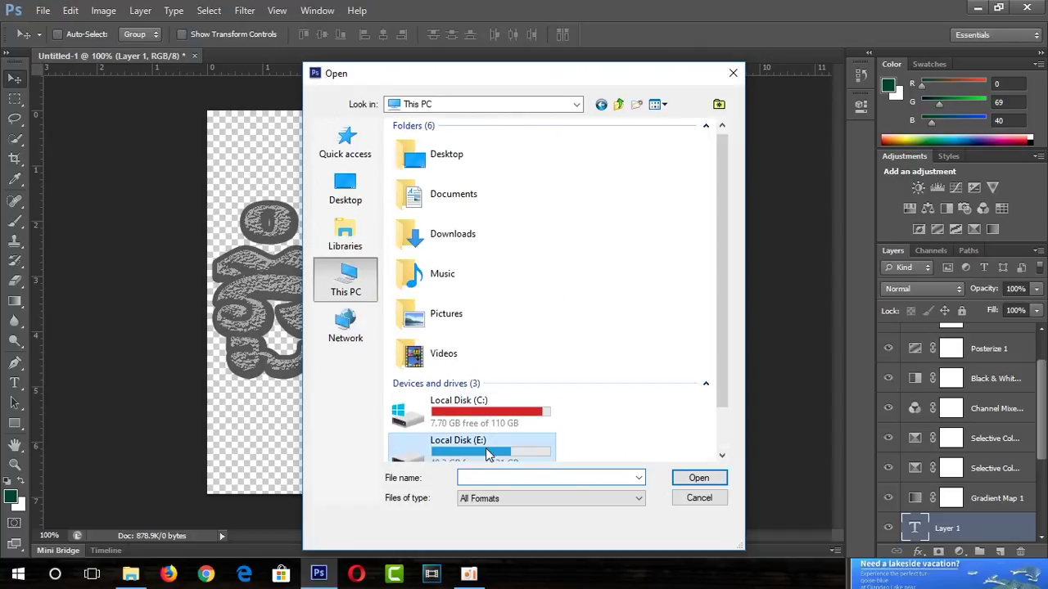
{"action": "double_click", "coordinate": [459, 446]}
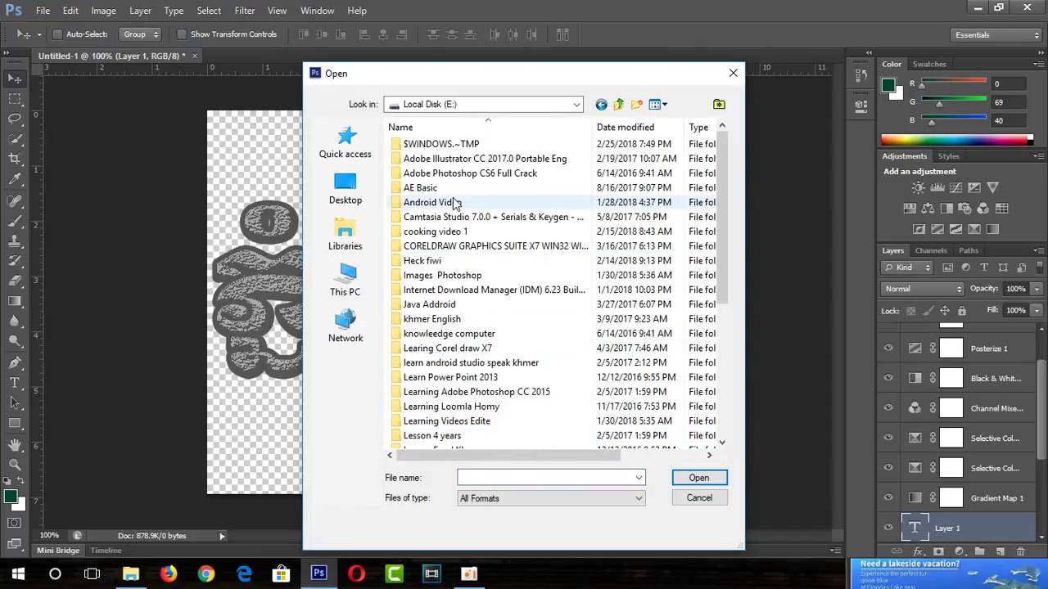
{"action": "double_click", "coordinate": [458, 276]}
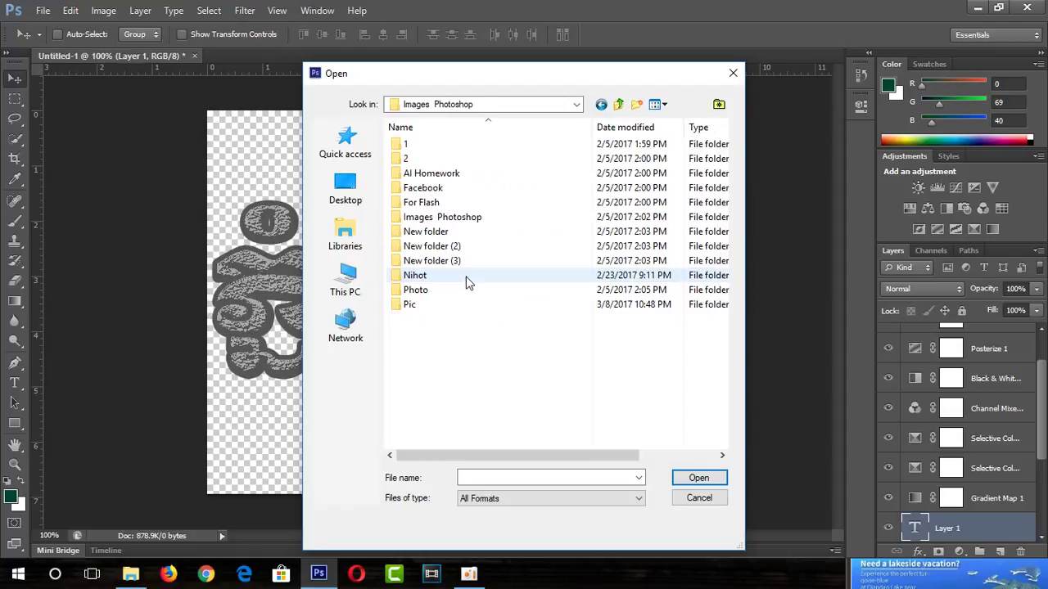
{"action": "double_click", "coordinate": [463, 304]}
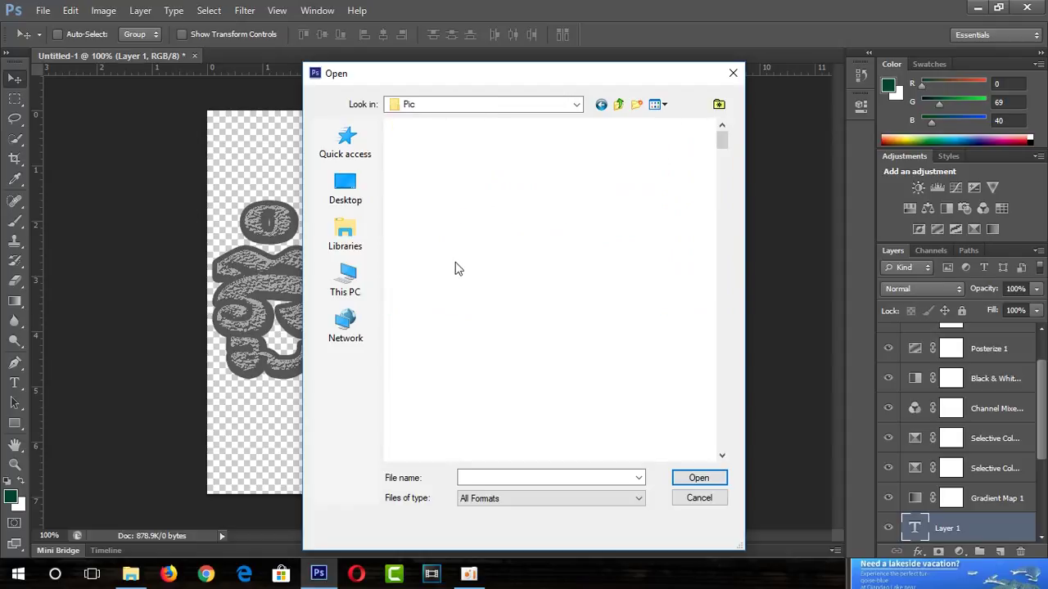
Scroll through the Pic folder and open img29
{"action": "left_click_drag", "start_coordinate": [726, 146], "coordinate": [729, 215]}
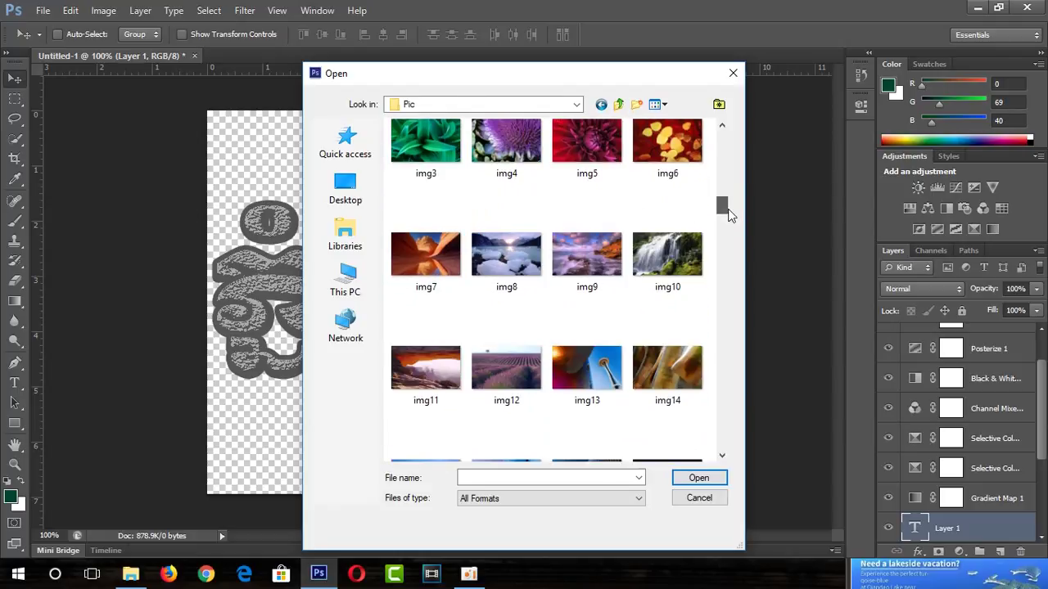
{"action": "left_click_drag", "start_coordinate": [728, 215], "coordinate": [728, 221]}
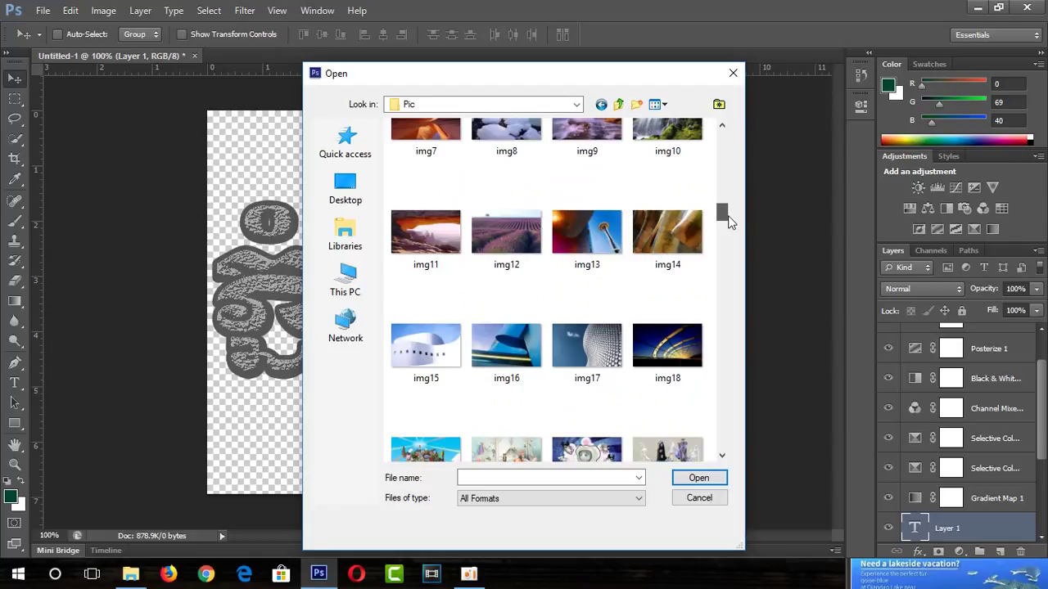
{"action": "left_click_drag", "start_coordinate": [728, 221], "coordinate": [723, 281]}
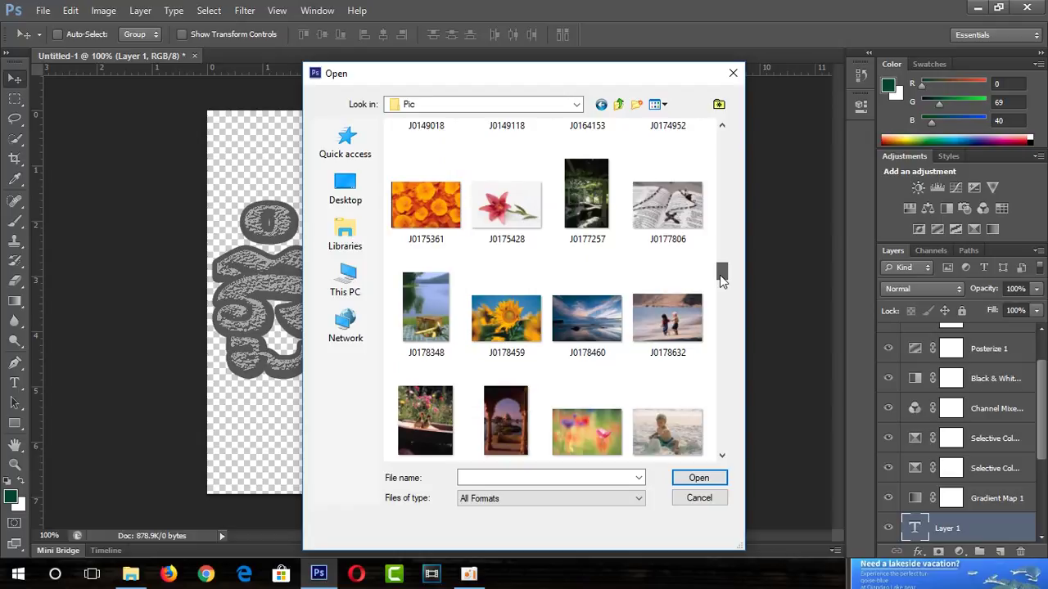
{"action": "left_click_drag", "start_coordinate": [722, 279], "coordinate": [716, 237]}
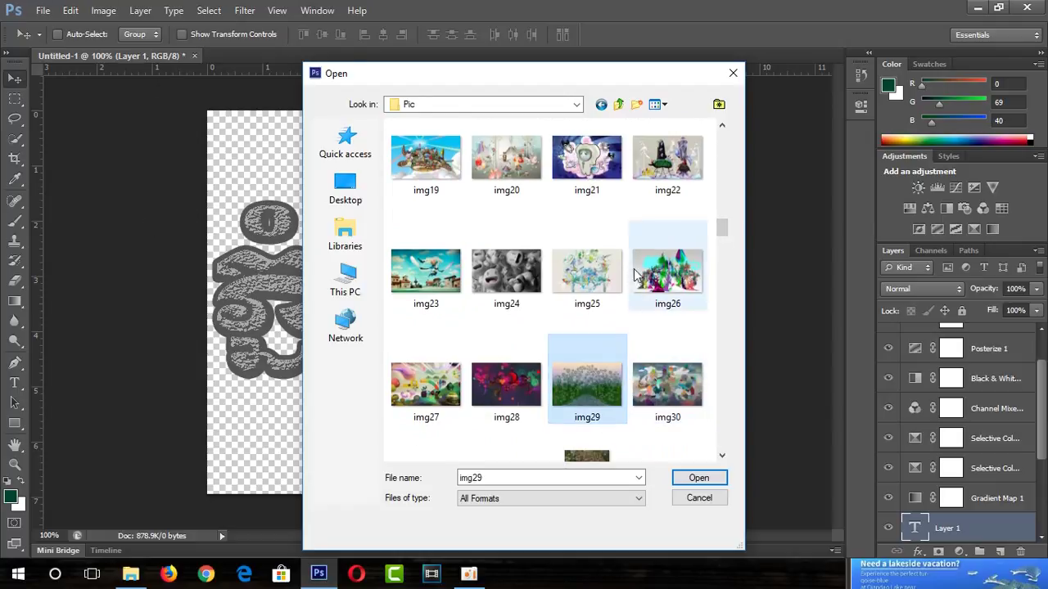
{"action": "mouse_move", "coordinate": [426, 163]}
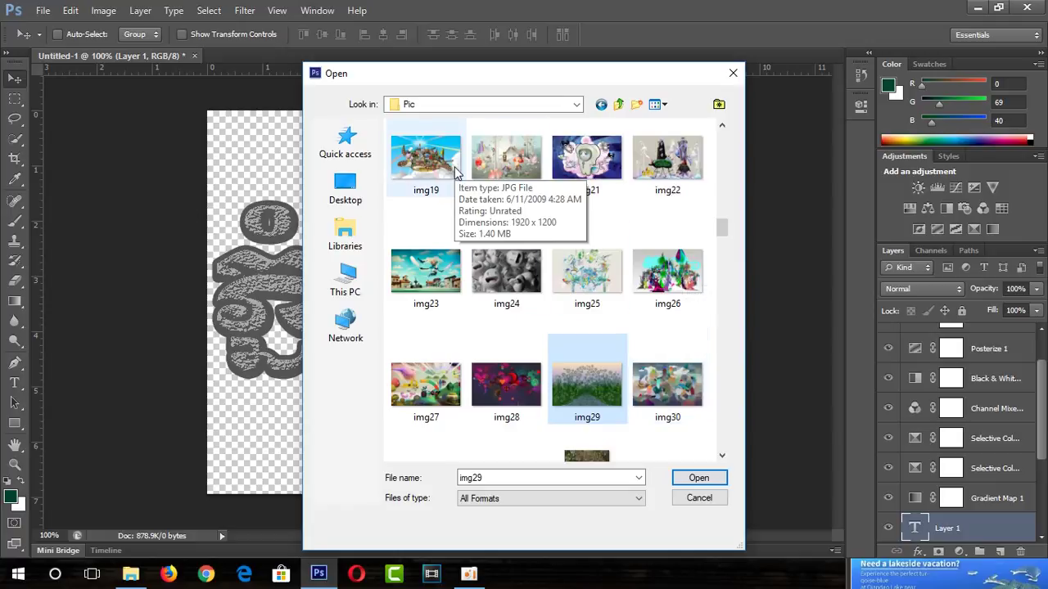
{"action": "left_click", "coordinate": [699, 480]}
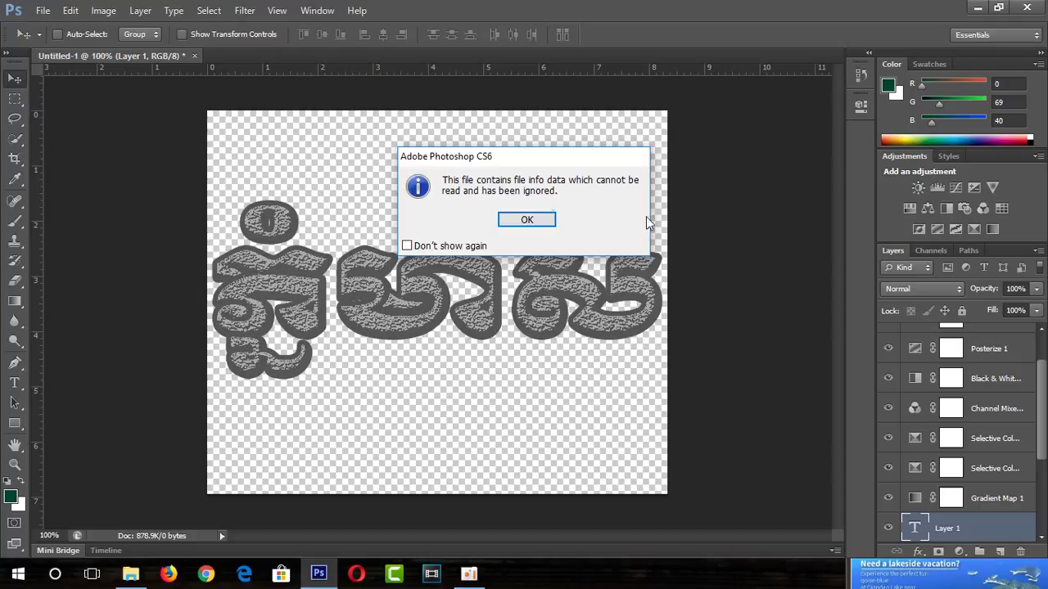
Dismiss the file info warning, select all of img29, and drag it into Untitled-1
{"action": "left_click", "coordinate": [546, 222]}
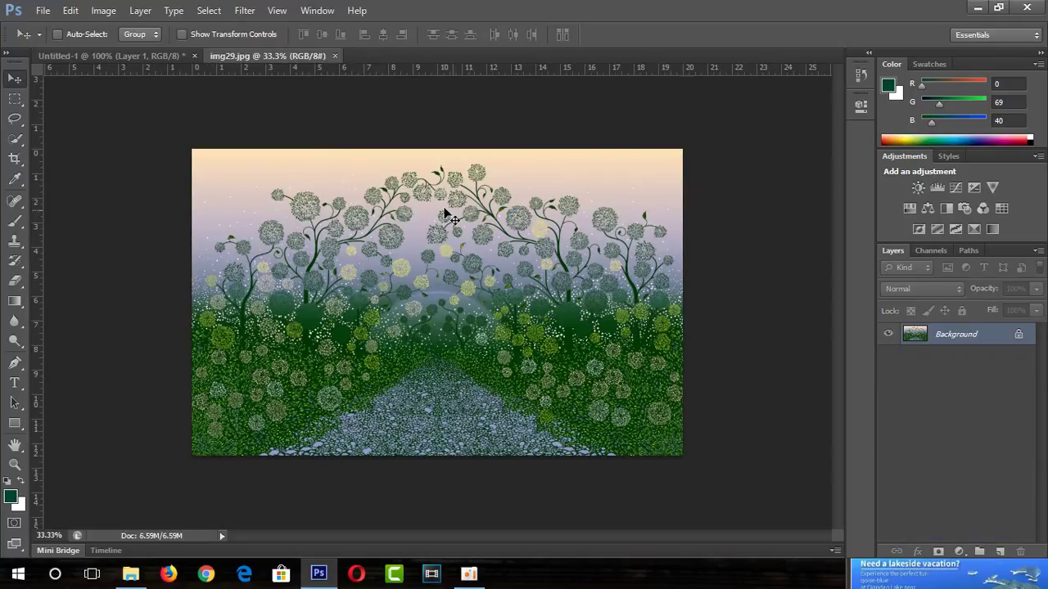
{"action": "left_click", "coordinate": [14, 99]}
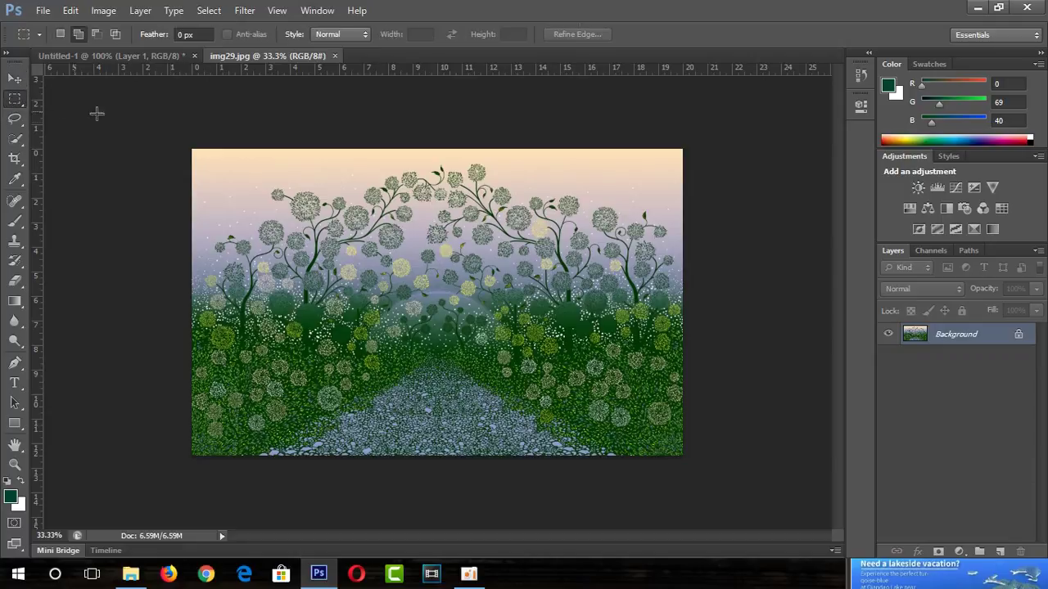
{"action": "mouse_move", "coordinate": [191, 146]}
{"action": "left_mouse_down"}
{"action": "mouse_move", "coordinate": [735, 445]}
{"action": "mouse_move", "coordinate": [734, 455]}
{"action": "left_mouse_up"}
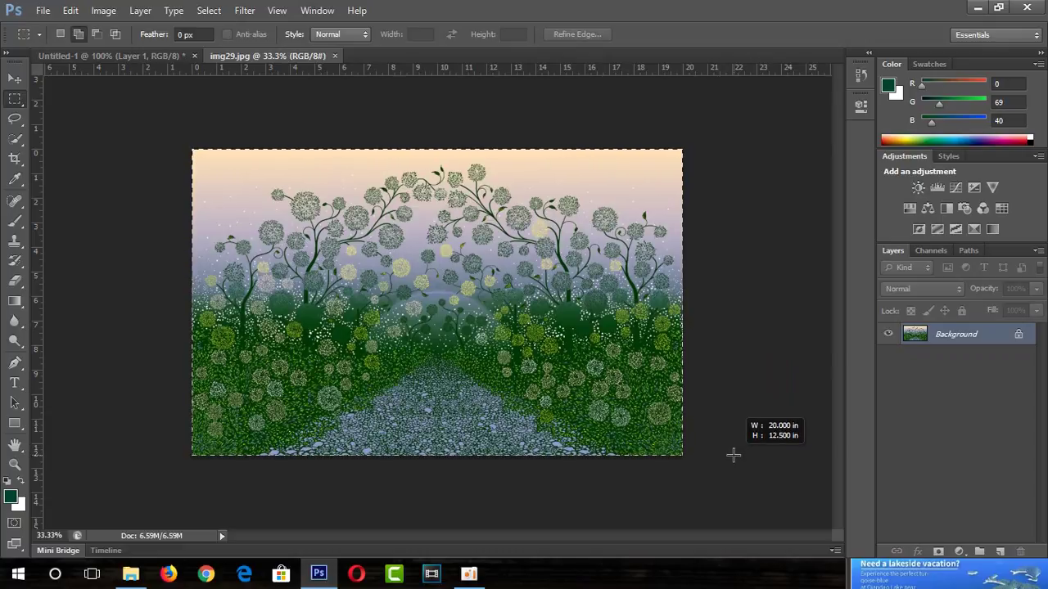
{"action": "left_click_drag", "start_coordinate": [733, 455], "coordinate": [733, 455]}
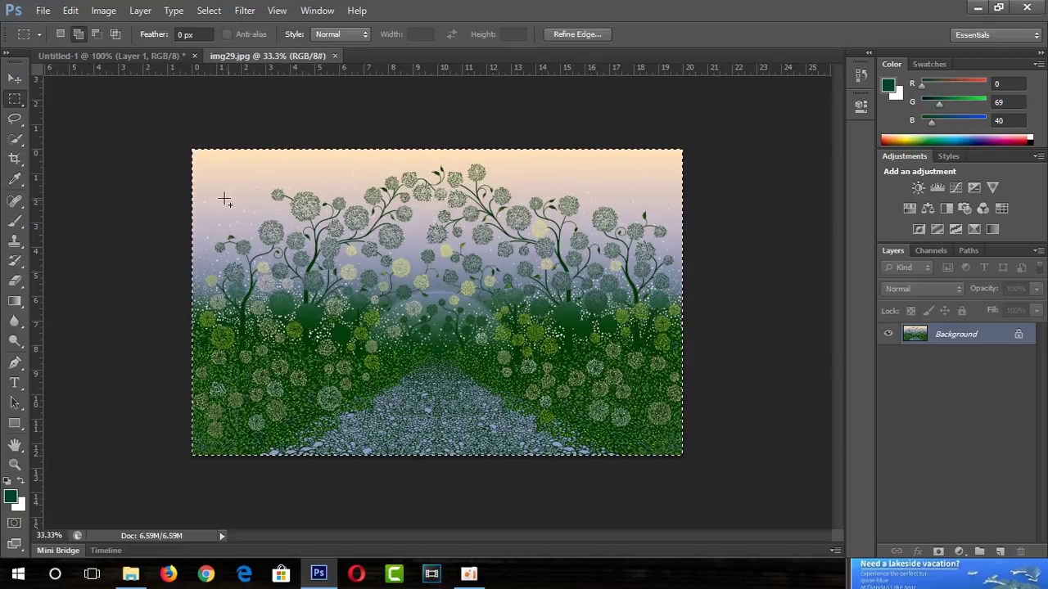
{"action": "left_click", "coordinate": [15, 79]}
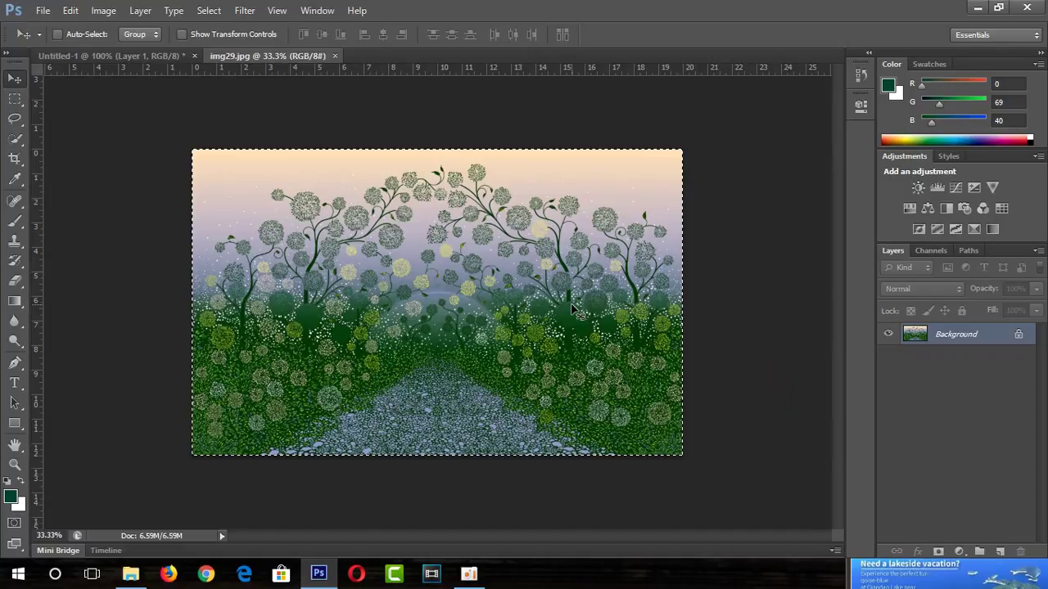
{"action": "left_click_drag", "start_coordinate": [571, 304], "coordinate": [297, 232]}
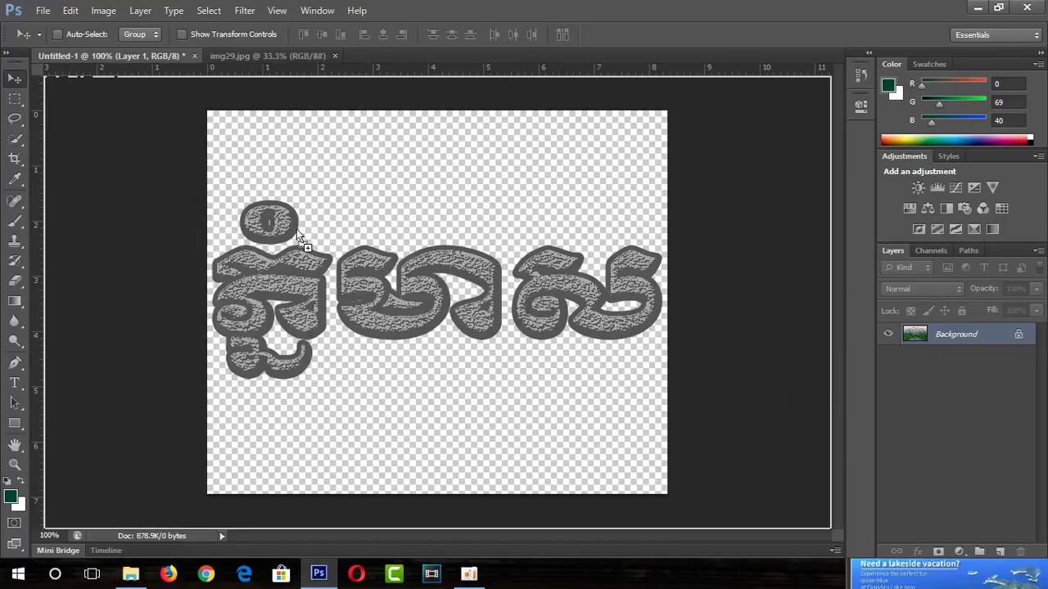
{"action": "left_click_drag", "start_coordinate": [452, 356], "coordinate": [489, 401]}
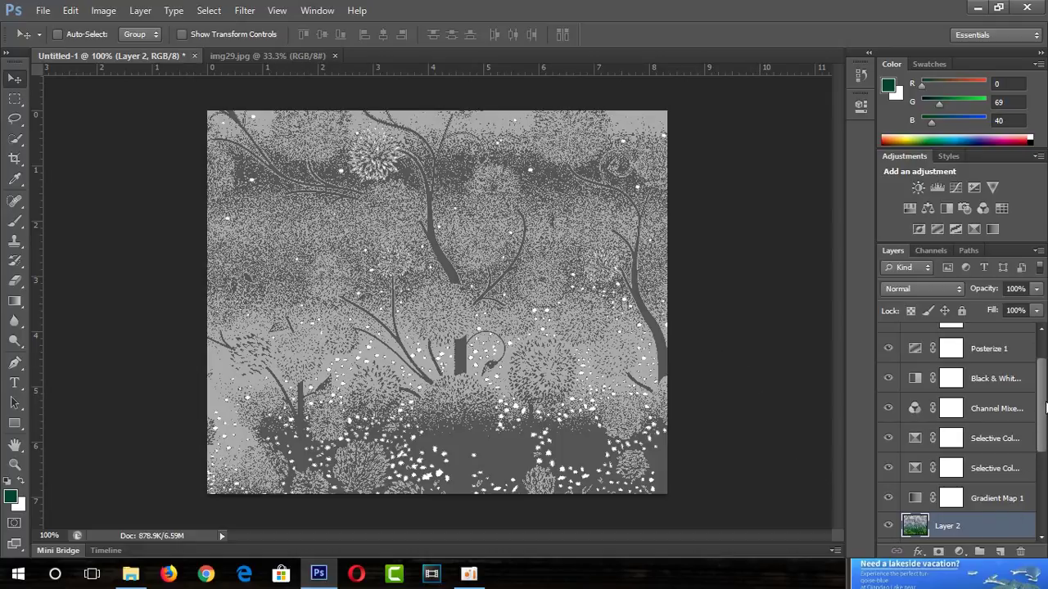
Move the floral photo layer beneath the Khmer text layer in the Layers panel
{"action": "left_click_drag", "start_coordinate": [1042, 399], "coordinate": [1043, 464]}
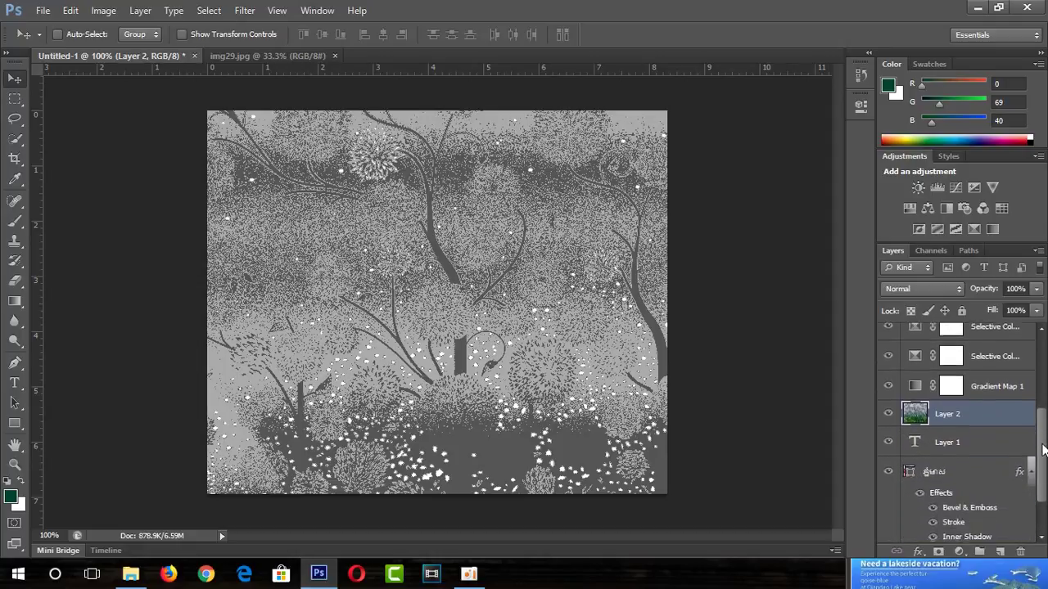
{"action": "left_click_drag", "start_coordinate": [917, 378], "coordinate": [936, 461]}
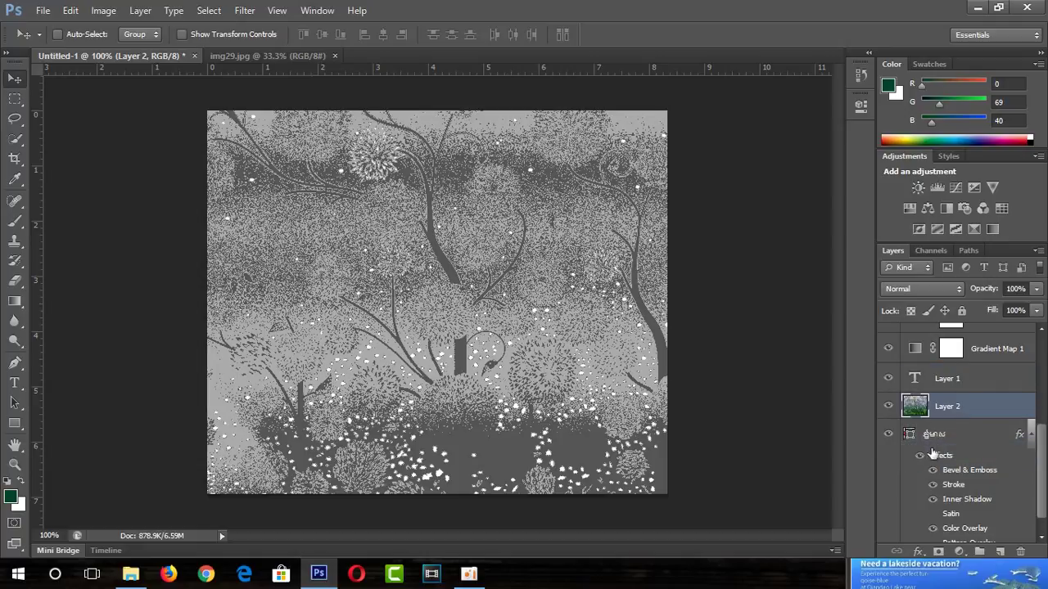
{"action": "left_click_drag", "start_coordinate": [911, 416], "coordinate": [934, 460]}
{"action": "mouse_move", "coordinate": [921, 409]}
{"action": "left_mouse_down"}
{"action": "mouse_move", "coordinate": [928, 455]}
{"action": "mouse_move", "coordinate": [930, 392]}
{"action": "left_mouse_up"}
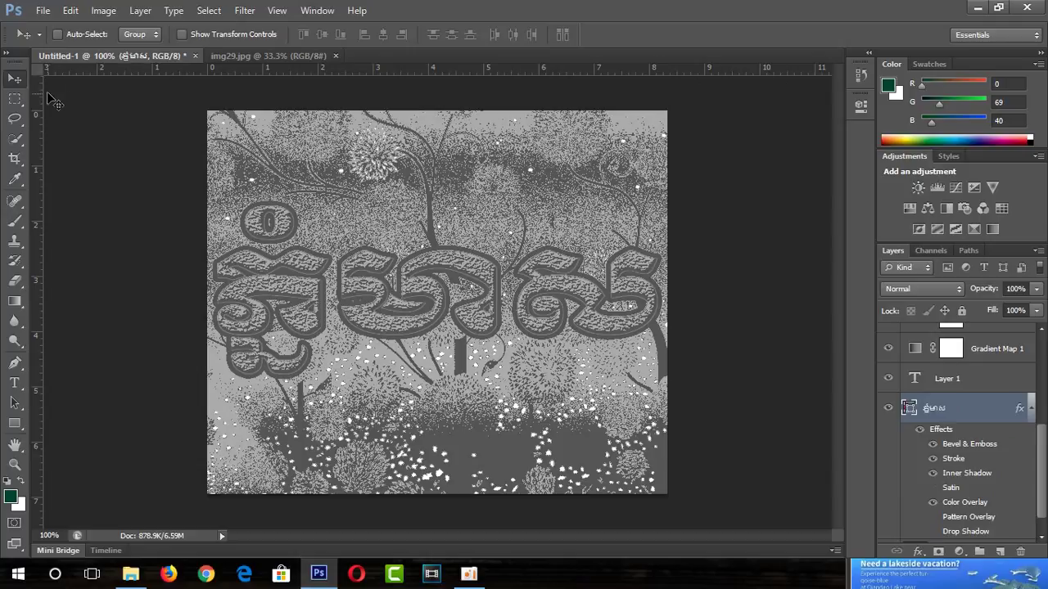
Enable Show Transform Controls and nudge the Khmer text lower on the canvas
{"action": "left_click", "coordinate": [181, 34]}
{"action": "mouse_move", "coordinate": [254, 175]}
{"action": "left_mouse_down"}
{"action": "mouse_move", "coordinate": [240, 205]}
{"action": "mouse_move", "coordinate": [252, 182]}
{"action": "left_mouse_up"}
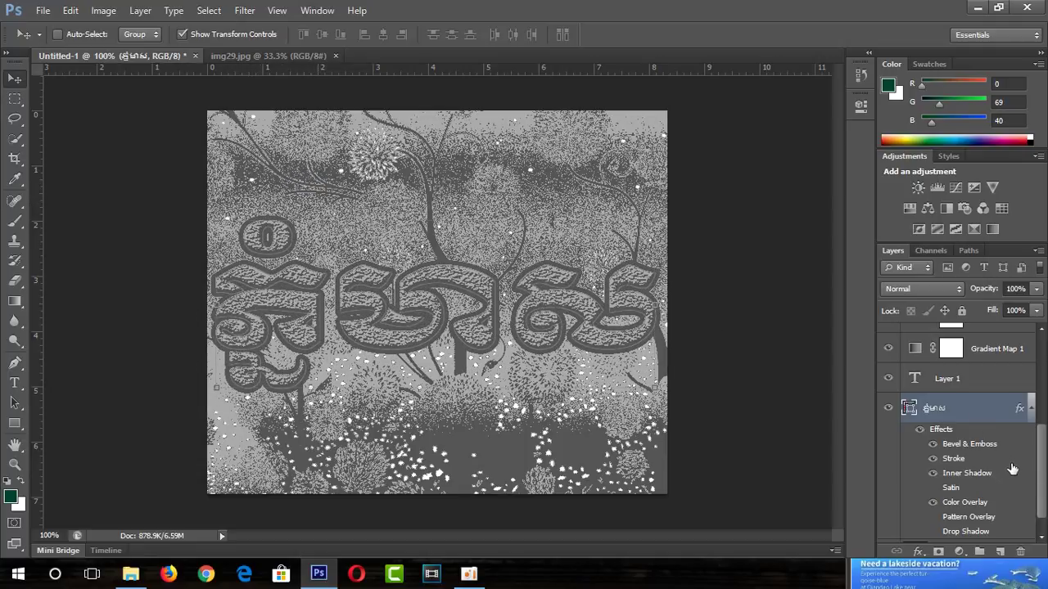
{"action": "mouse_move", "coordinate": [1045, 441]}
{"action": "left_mouse_down"}
{"action": "mouse_move", "coordinate": [1046, 402]}
{"action": "mouse_move", "coordinate": [1046, 454]}
{"action": "left_mouse_up"}
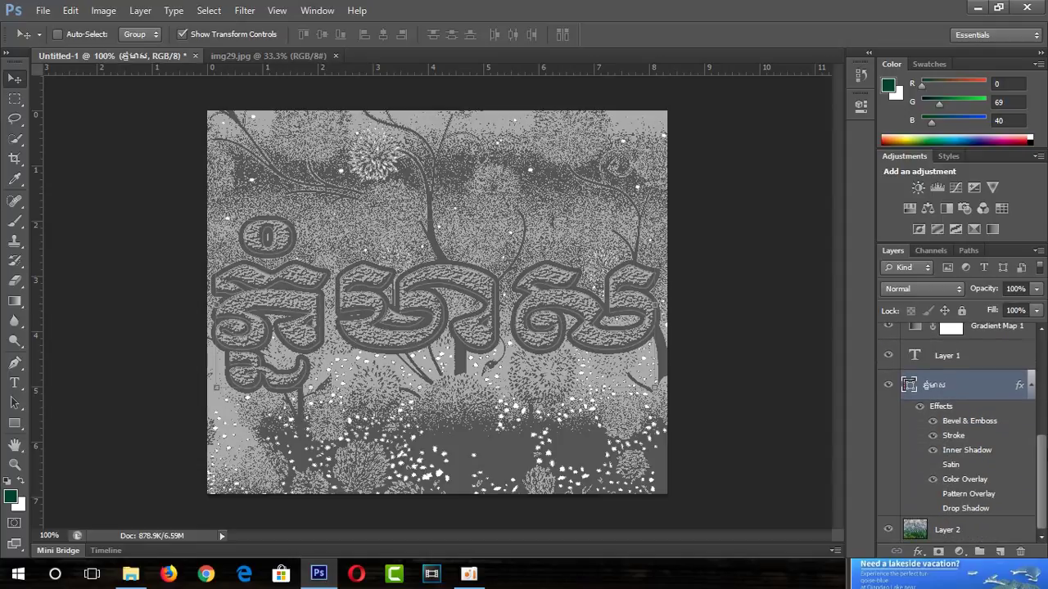
Shift the floral photo down, leaving a transparent strip along the top
{"action": "left_click", "coordinate": [914, 532]}
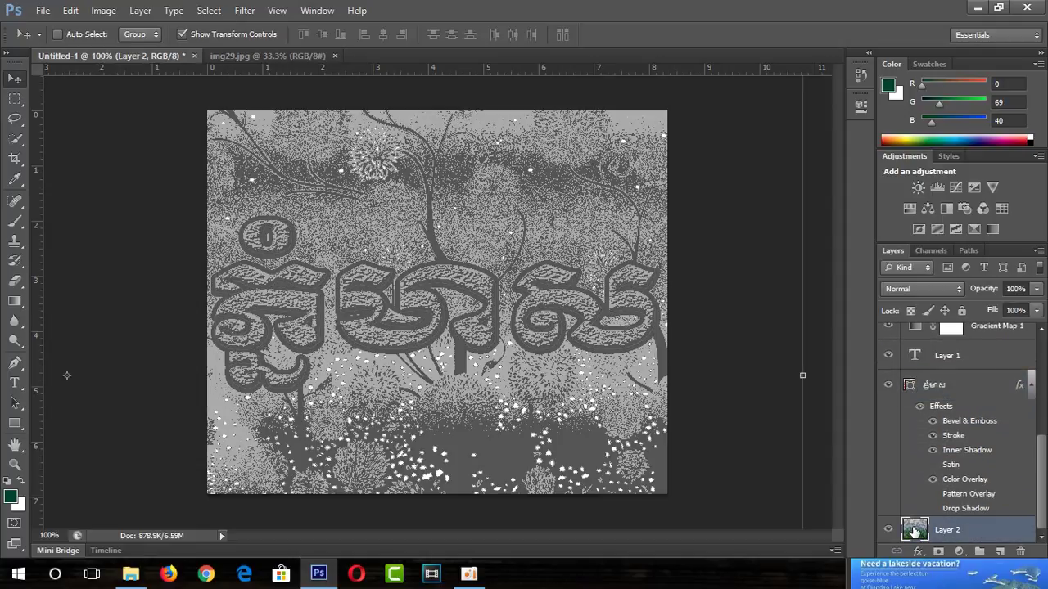
{"action": "mouse_move", "coordinate": [302, 158]}
{"action": "left_mouse_down"}
{"action": "mouse_move", "coordinate": [281, 154]}
{"action": "mouse_move", "coordinate": [618, 196]}
{"action": "mouse_move", "coordinate": [667, 169]}
{"action": "left_mouse_up"}
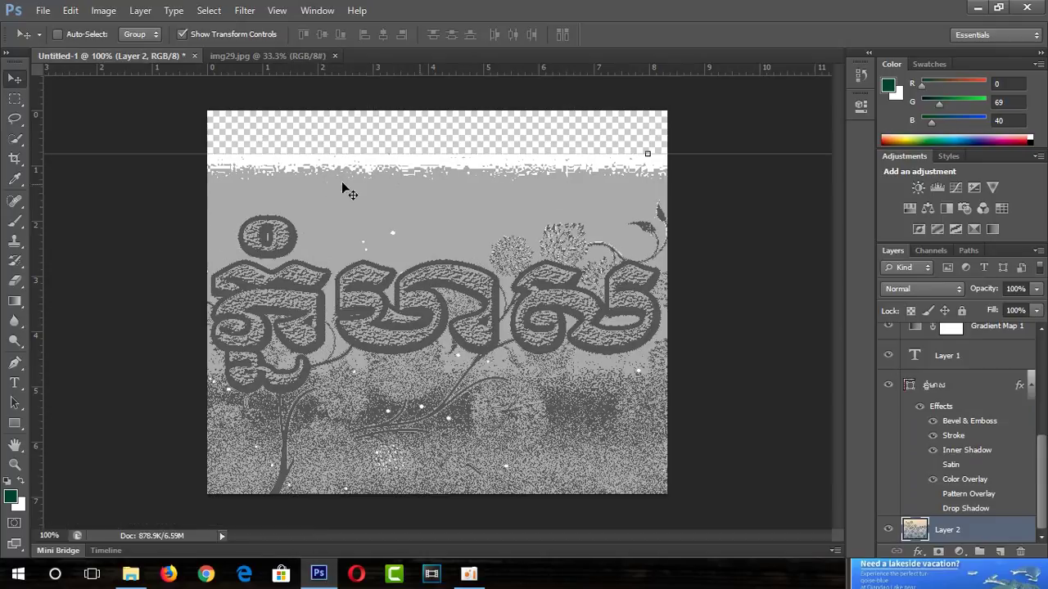
{"action": "left_click_drag", "start_coordinate": [401, 189], "coordinate": [595, 200]}
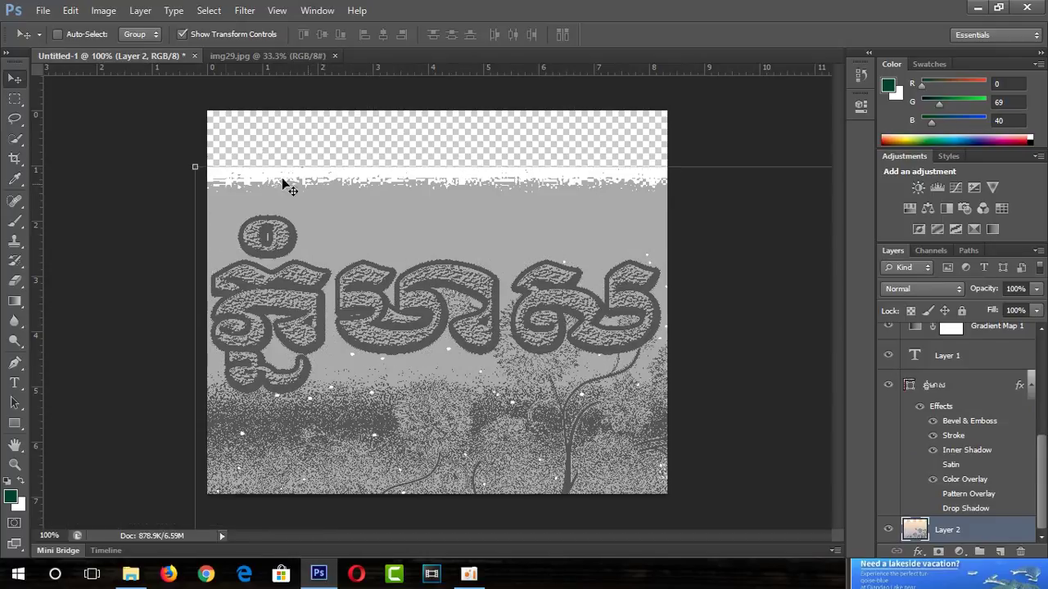
Free-transform the floral photo to the canvas width and height, then commit it
{"action": "key", "text": "ctrl+t"}
{"action": "mouse_move", "coordinate": [195, 166]}
{"action": "left_mouse_down"}
{"action": "mouse_move", "coordinate": [578, 446]}
{"action": "mouse_move", "coordinate": [219, 162]}
{"action": "mouse_move", "coordinate": [175, 143]}
{"action": "mouse_move", "coordinate": [475, 428]}
{"action": "mouse_move", "coordinate": [225, 204]}
{"action": "left_mouse_up"}
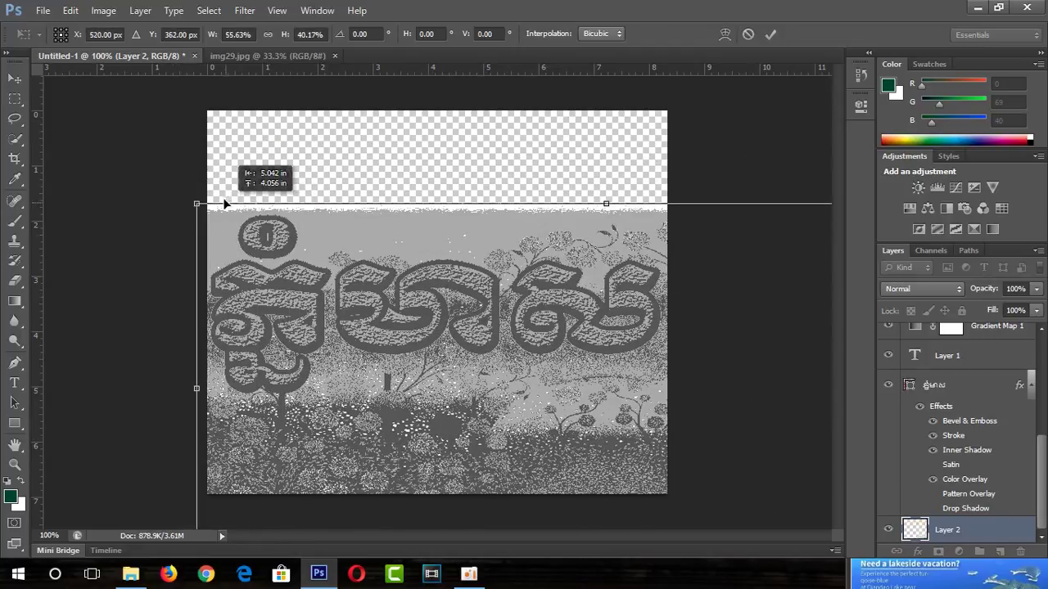
{"action": "left_click_drag", "start_coordinate": [225, 204], "coordinate": [183, 115]}
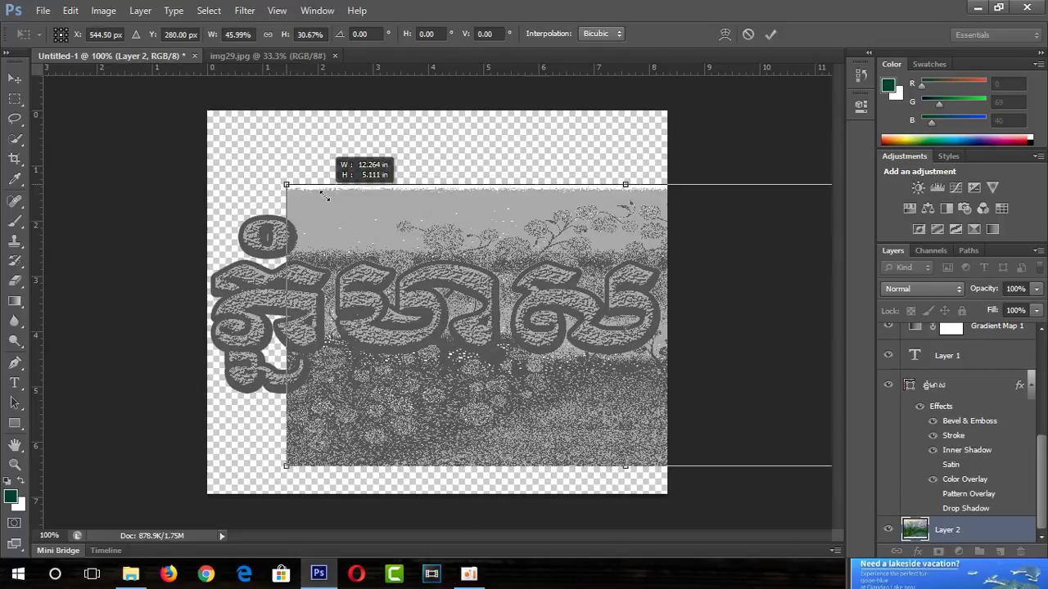
{"action": "left_click_drag", "start_coordinate": [144, 97], "coordinate": [381, 207]}
{"action": "left_click_drag", "start_coordinate": [500, 237], "coordinate": [200, 206]}
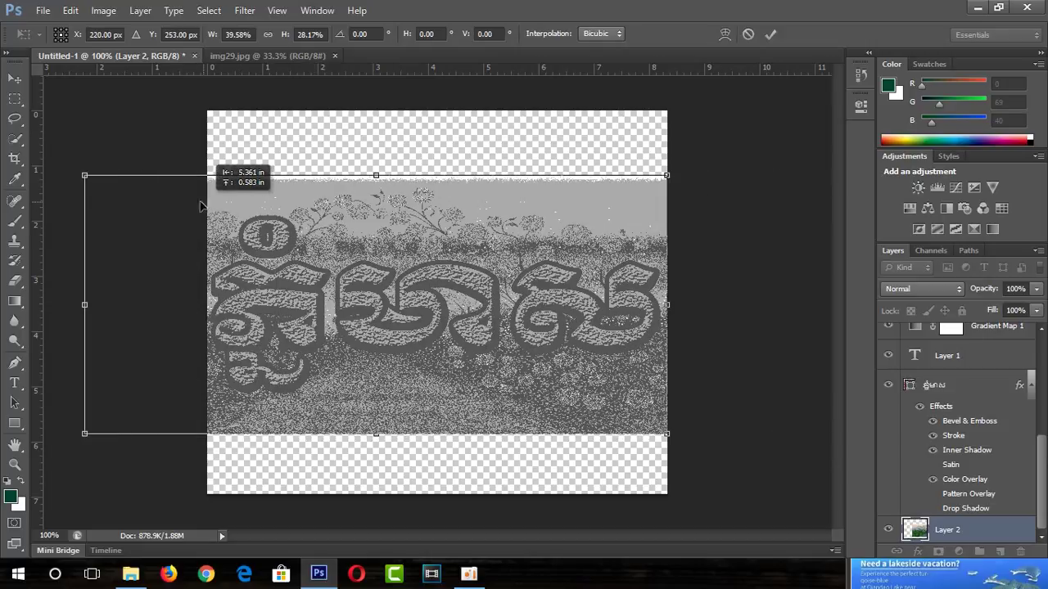
{"action": "left_click_drag", "start_coordinate": [83, 177], "coordinate": [207, 194]}
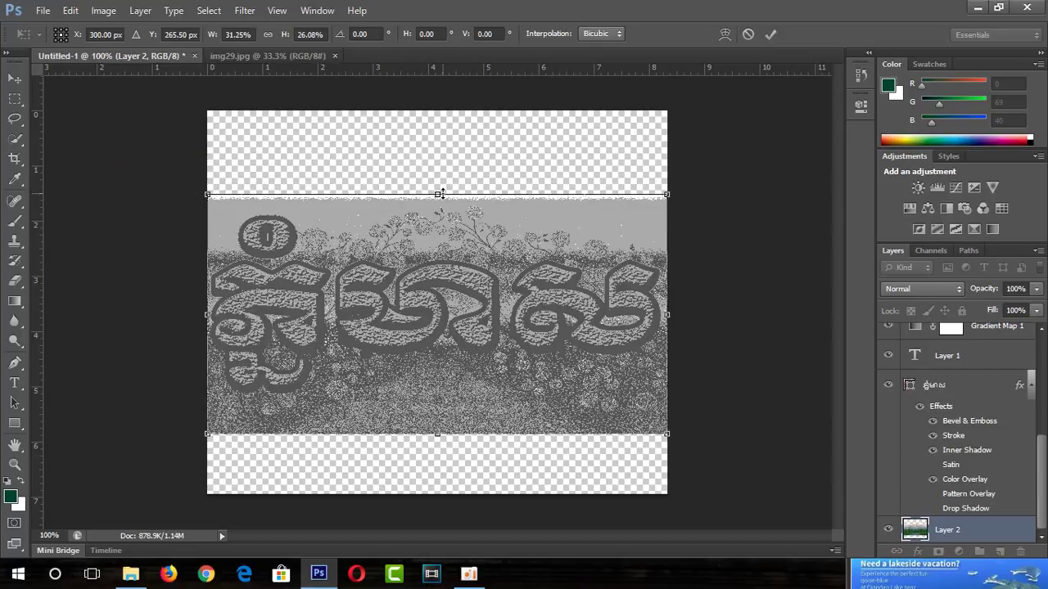
{"action": "left_click_drag", "start_coordinate": [443, 187], "coordinate": [456, 112]}
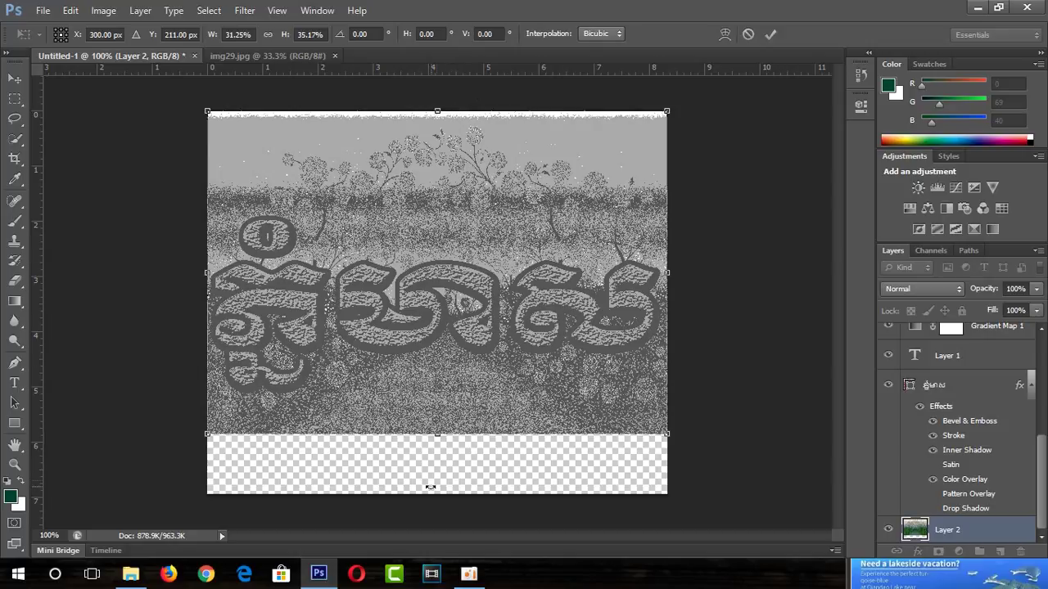
{"action": "left_click_drag", "start_coordinate": [438, 435], "coordinate": [446, 493]}
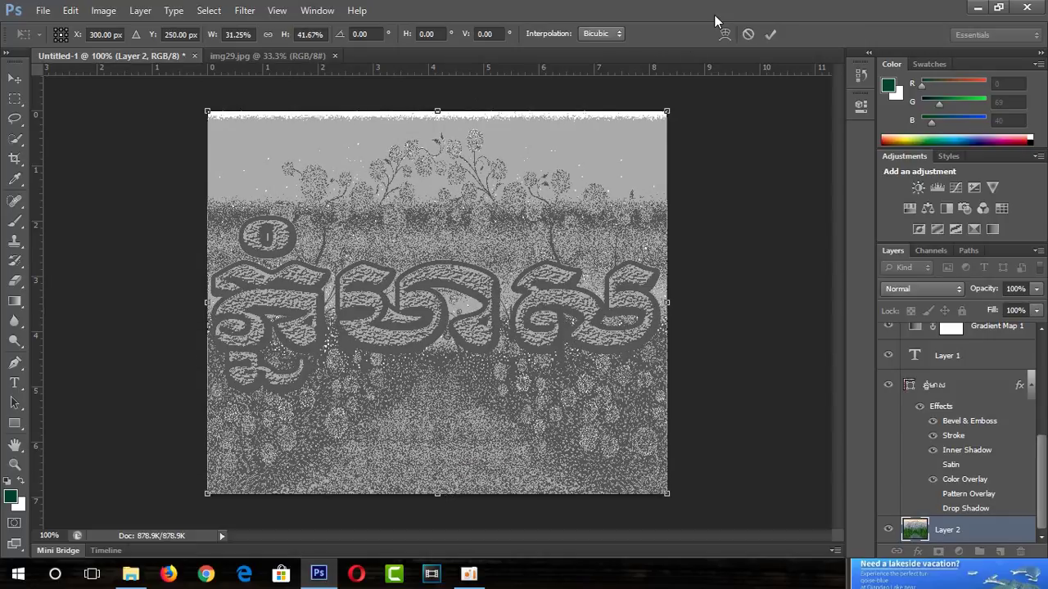
{"action": "left_click", "coordinate": [770, 33]}
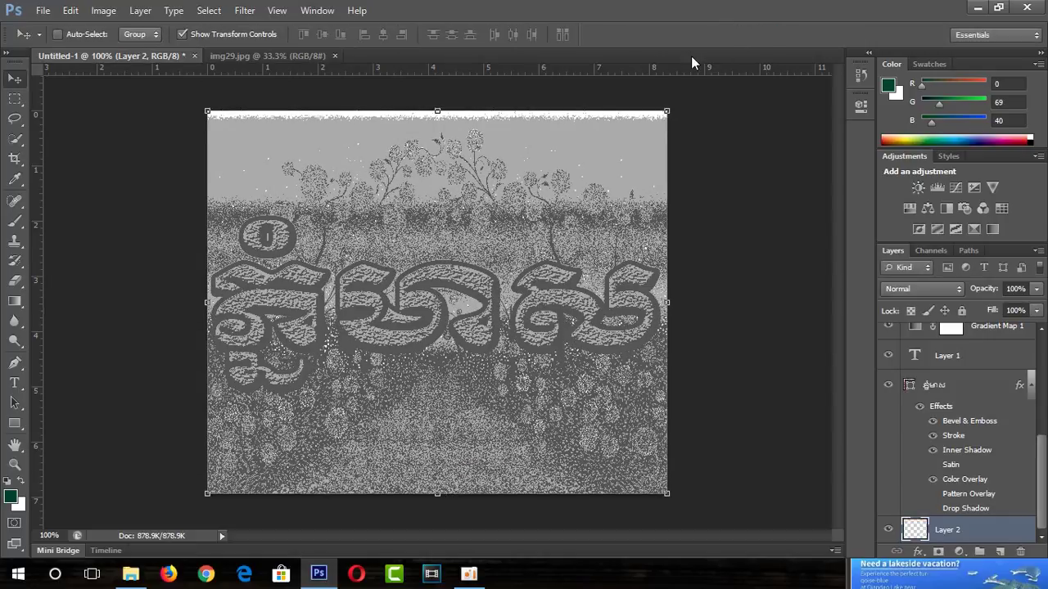
Hide transform controls and open Blending Options for the Khmer text layer
{"action": "left_click", "coordinate": [181, 35]}
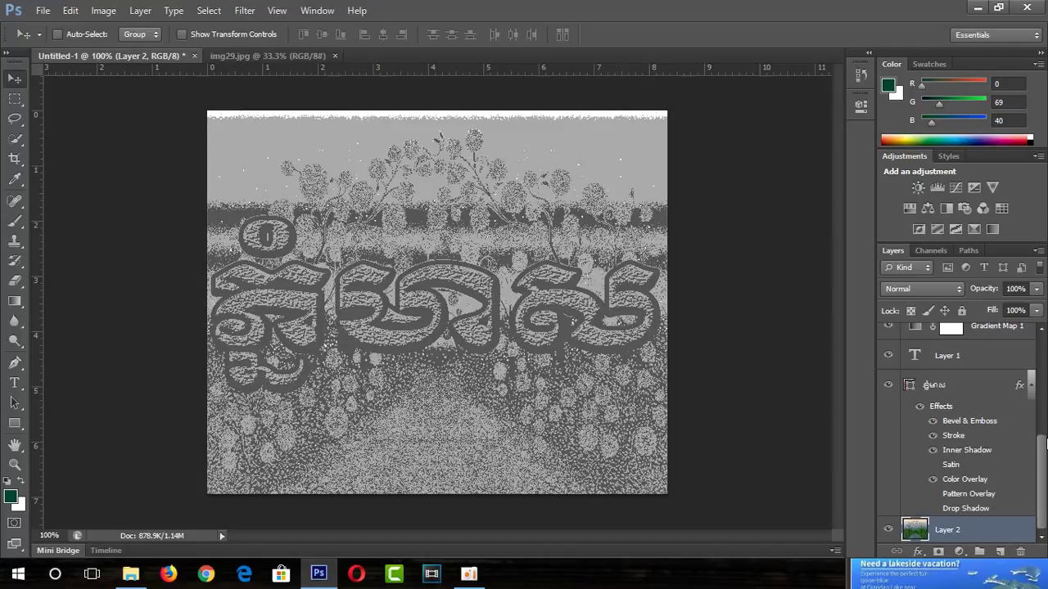
{"action": "scroll", "coordinate": [1005, 443], "scroll_direction": "up", "scroll_amount": 1}
{"action": "scroll", "coordinate": [1005, 443], "scroll_direction": "up", "scroll_amount": 1}
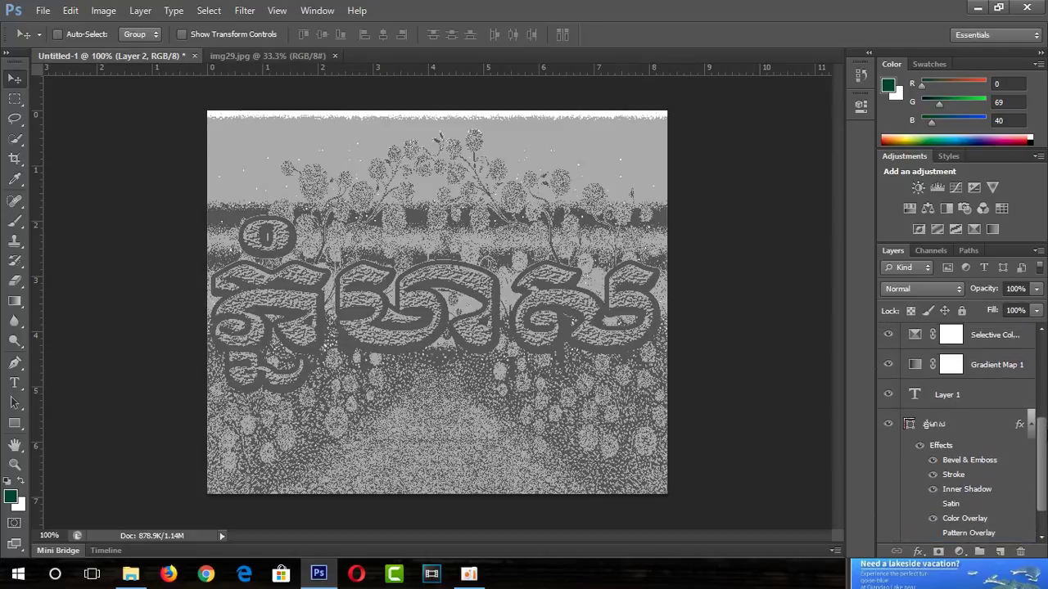
{"action": "left_click", "coordinate": [942, 425]}
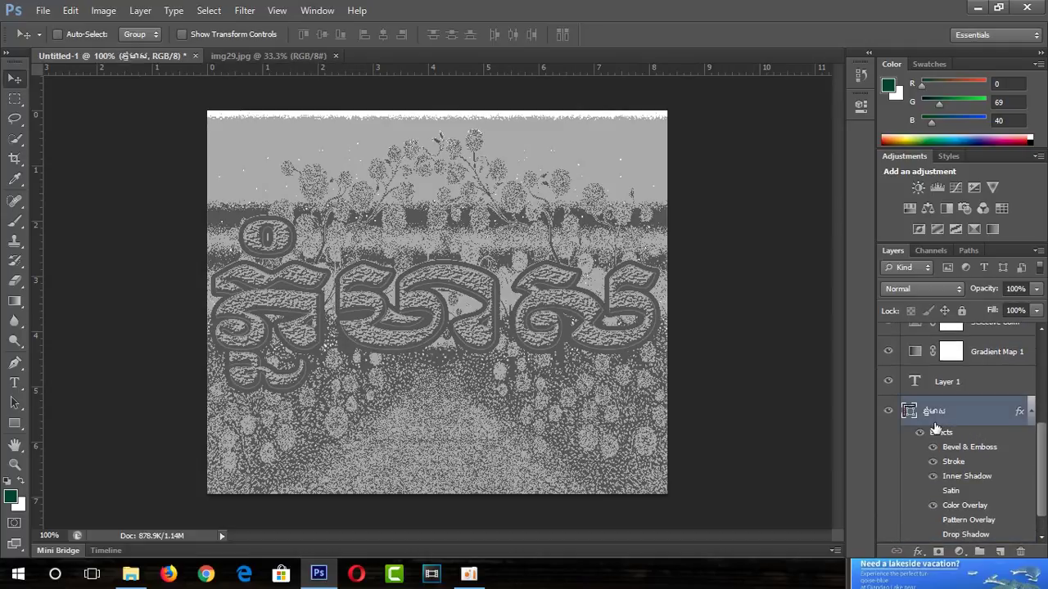
{"action": "right_click", "coordinate": [934, 419]}
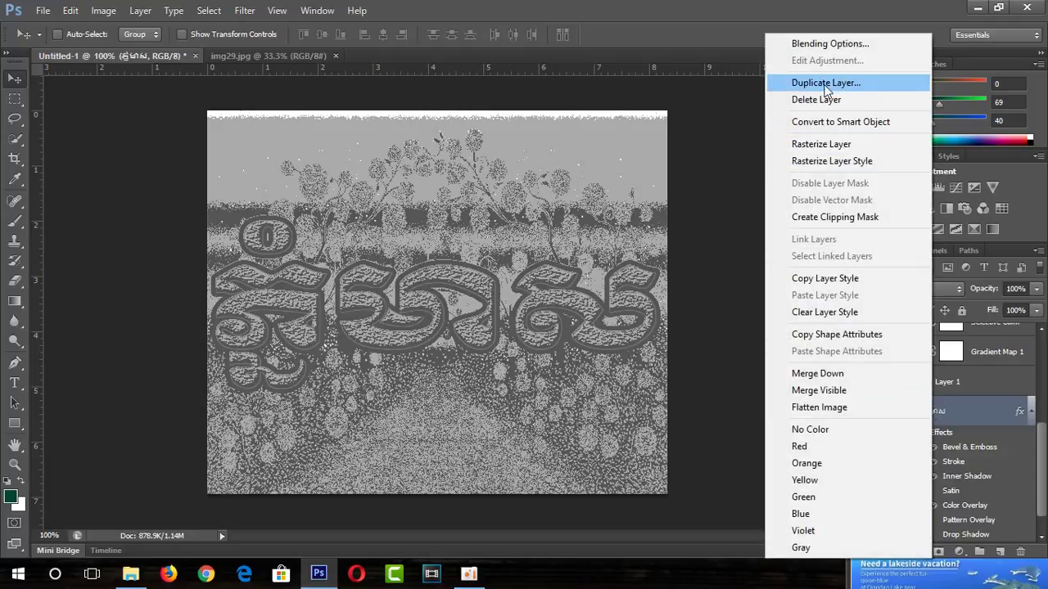
{"action": "left_click", "coordinate": [822, 45]}
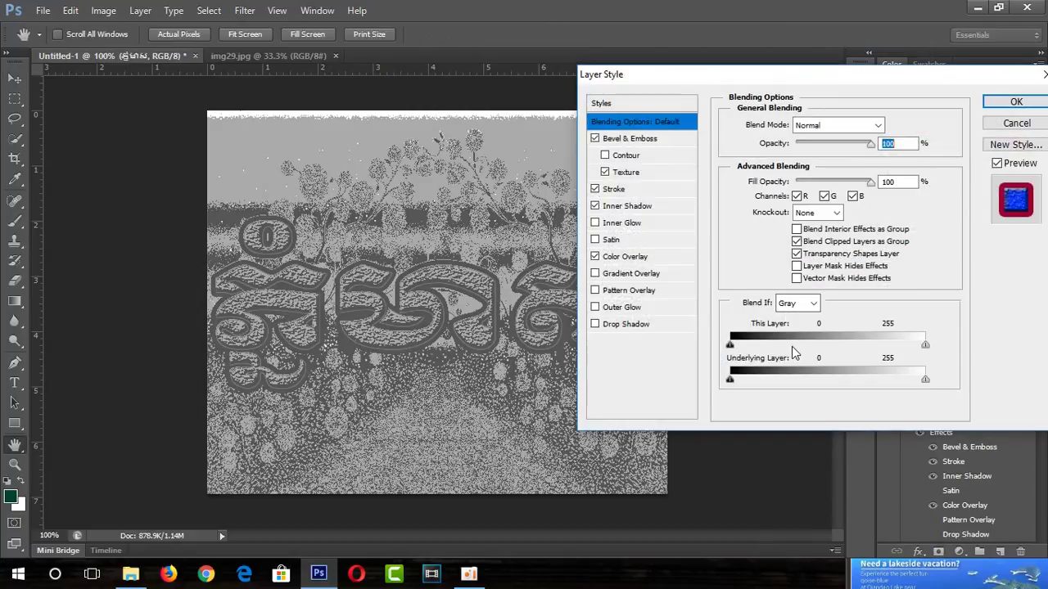
Try a drop shadow with greater distance on the text, then remove it
{"action": "left_click", "coordinate": [603, 327]}
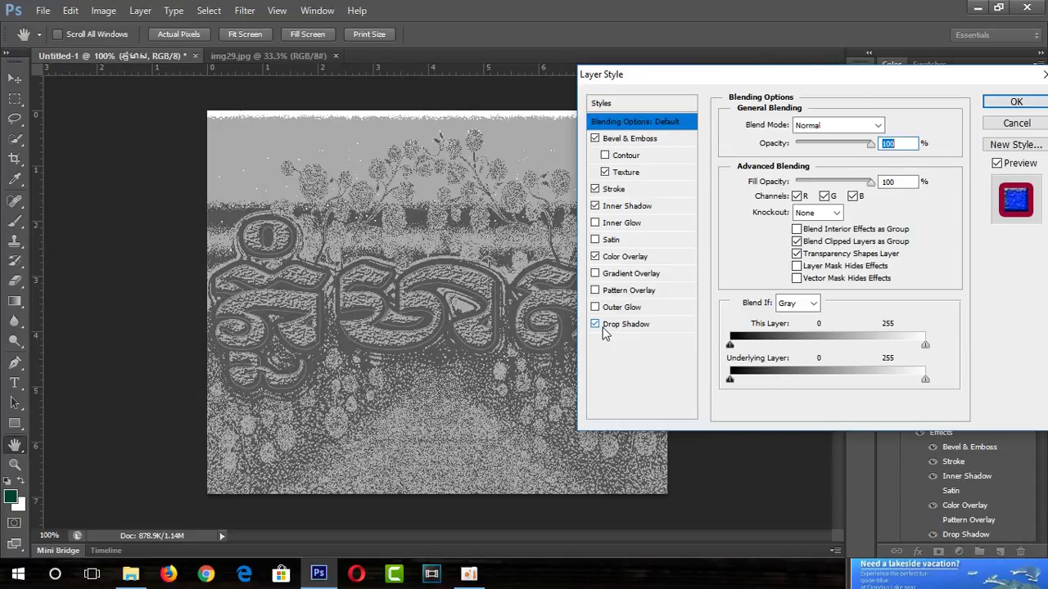
{"action": "left_click", "coordinate": [657, 327]}
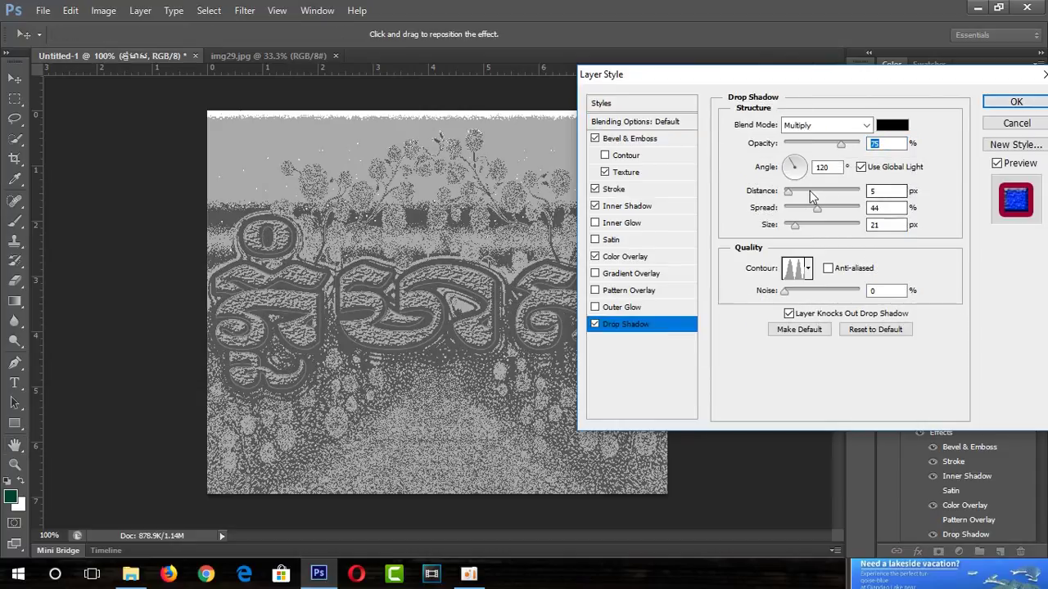
{"action": "mouse_move", "coordinate": [790, 194]}
{"action": "left_mouse_down"}
{"action": "mouse_move", "coordinate": [798, 199]}
{"action": "mouse_move", "coordinate": [782, 205]}
{"action": "left_mouse_up"}
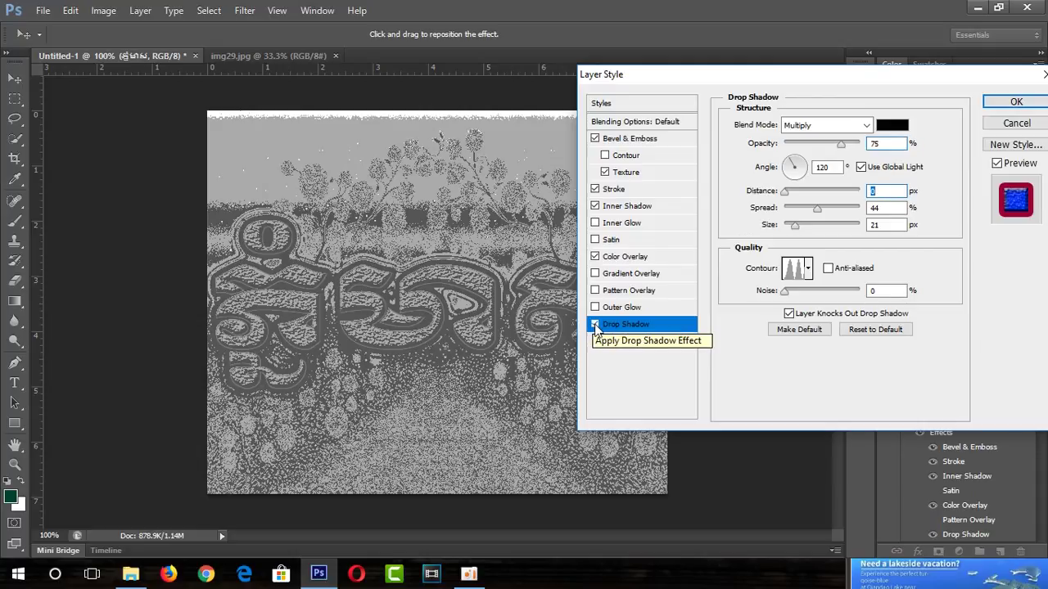
{"action": "left_click", "coordinate": [596, 324]}
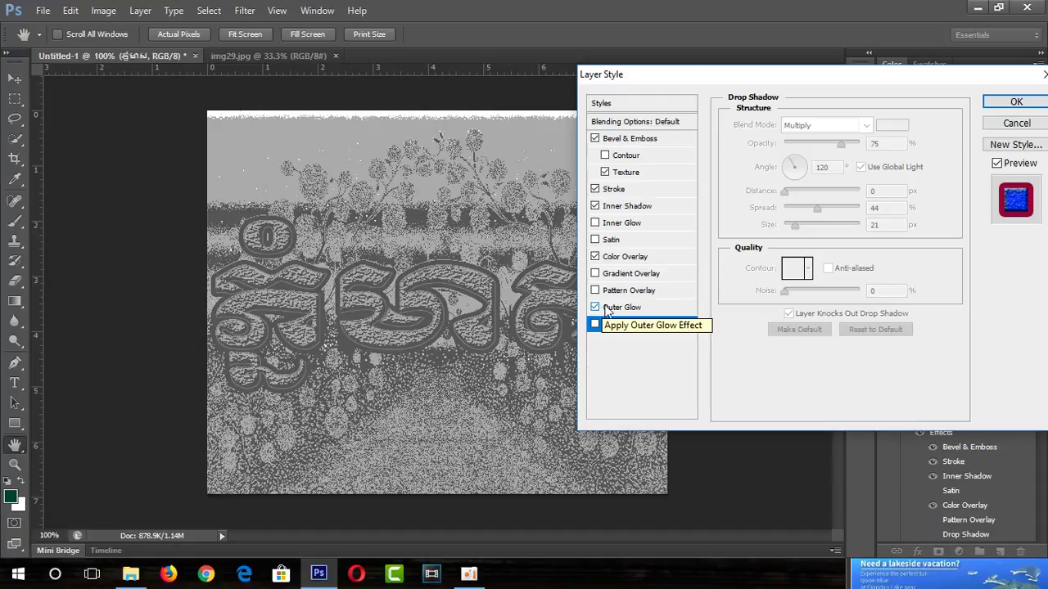
Add an Outer Glow using the blue-yellow-blue gradient preset and apply the style
{"action": "left_click", "coordinate": [673, 306]}
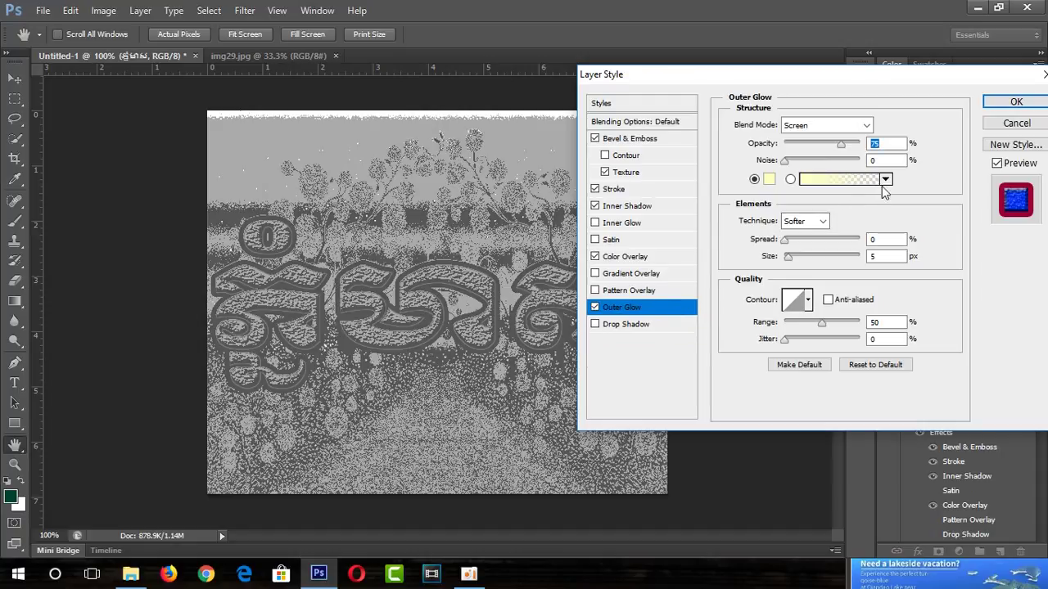
{"action": "left_click", "coordinate": [885, 181]}
{"action": "left_click", "coordinate": [819, 213]}
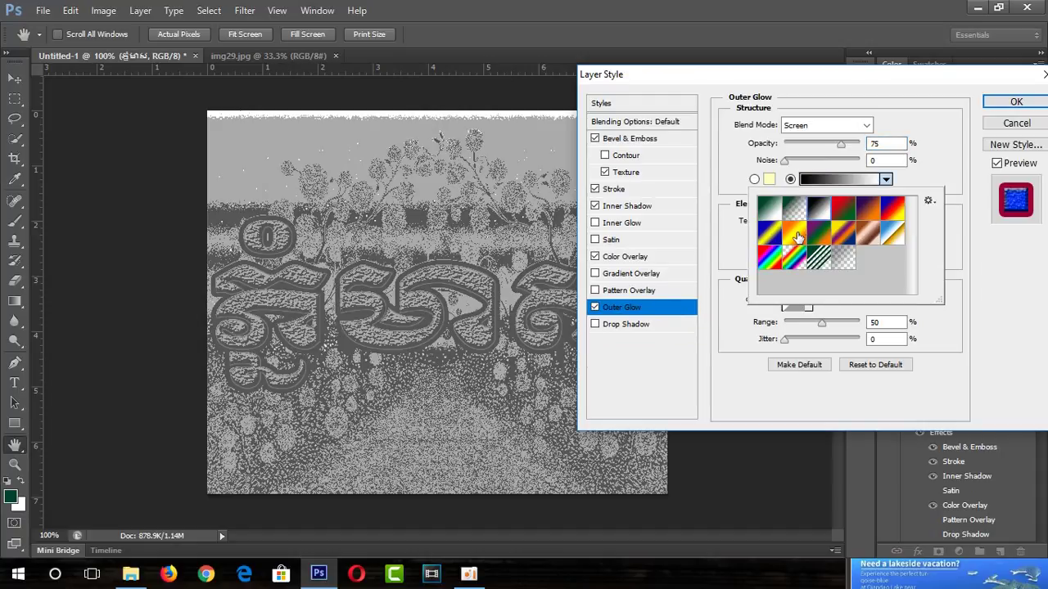
{"action": "left_click", "coordinate": [798, 237]}
{"action": "left_click", "coordinate": [769, 259]}
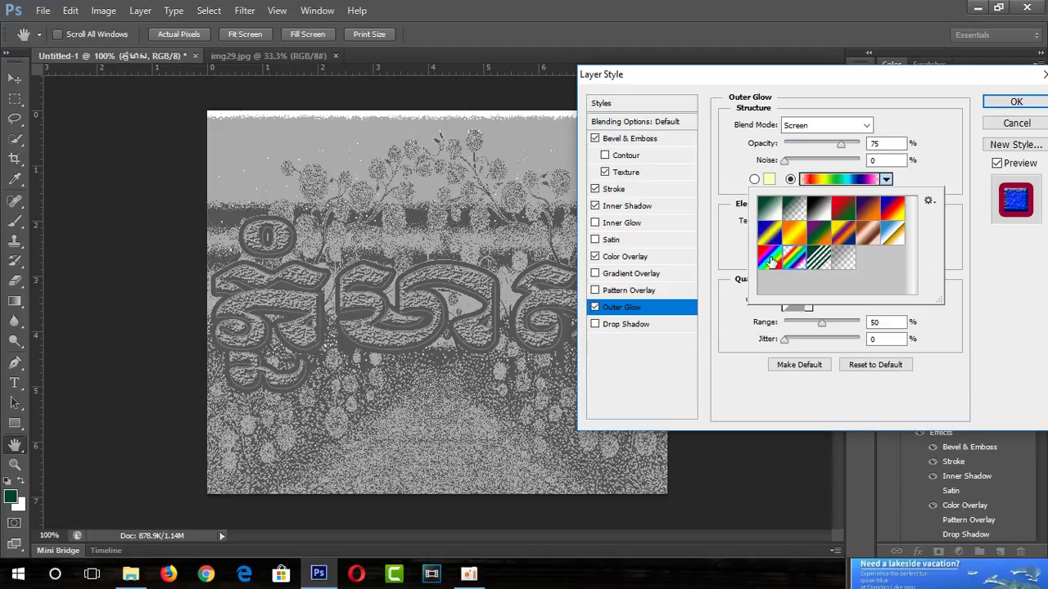
{"action": "left_click", "coordinate": [856, 237]}
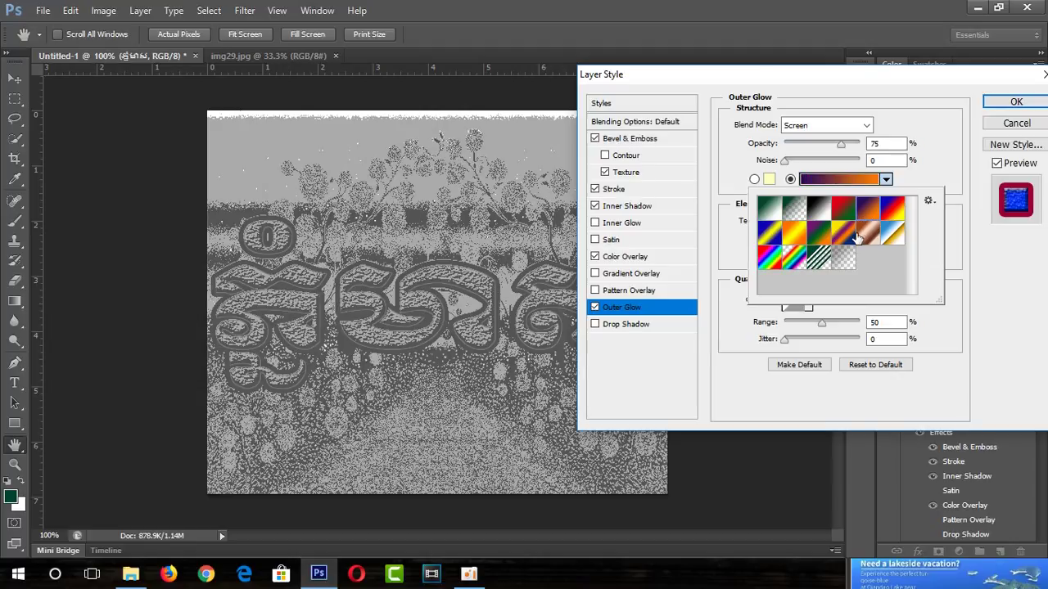
{"action": "left_click", "coordinate": [809, 237]}
{"action": "left_click", "coordinate": [798, 236]}
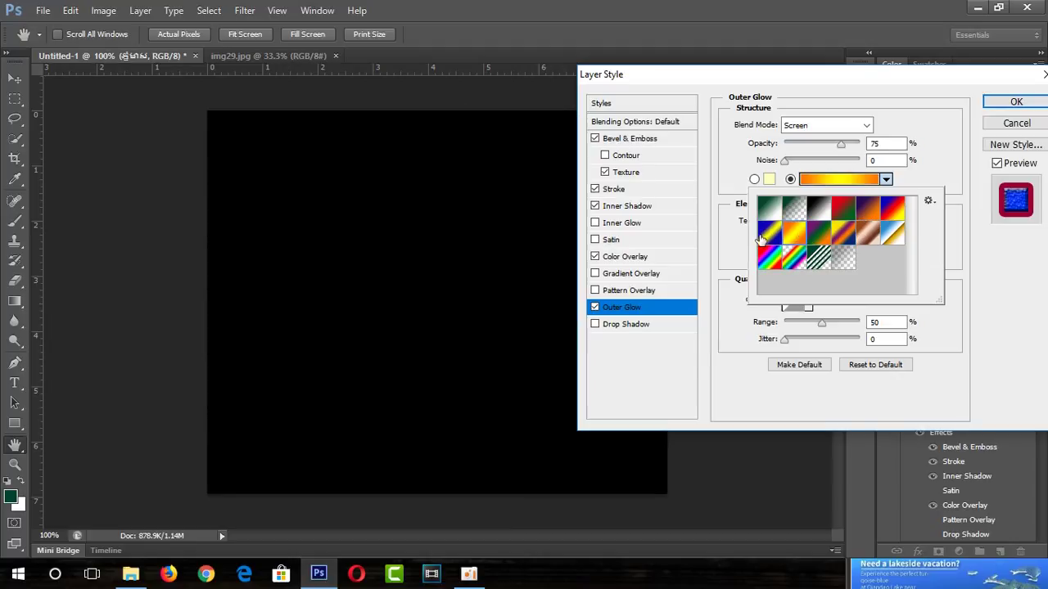
{"action": "left_click", "coordinate": [1016, 102]}
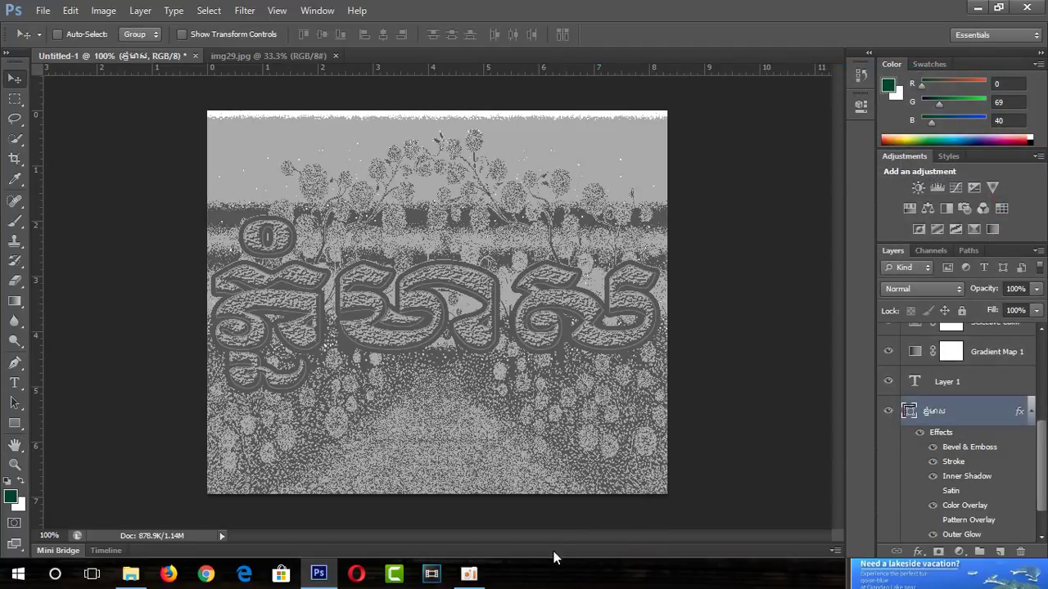
{"action": "left_click", "coordinate": [482, 575]}
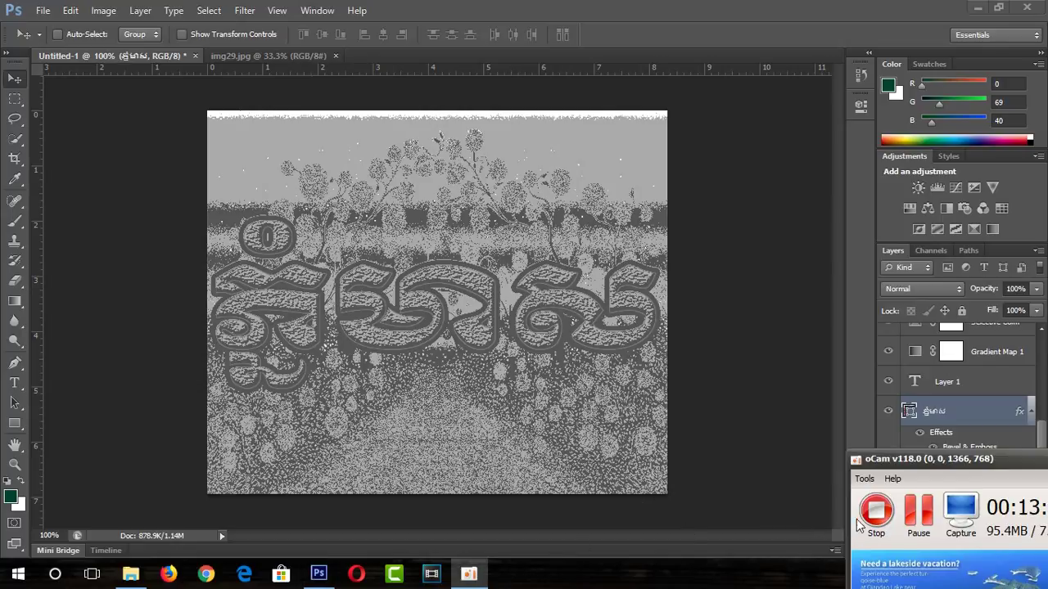